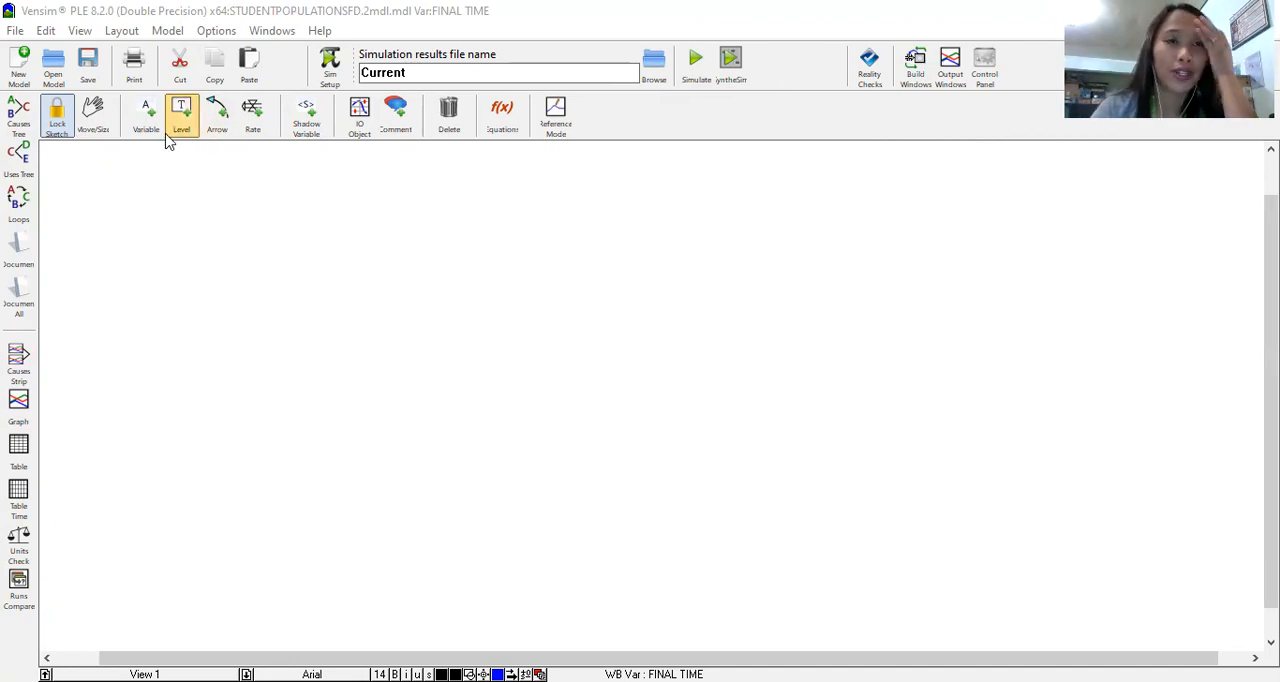
# Step: Open the model's settings and set the initial time to 0 and the final time to 5
pyautogui.click(168, 32)
pyautogui.click(189, 58)
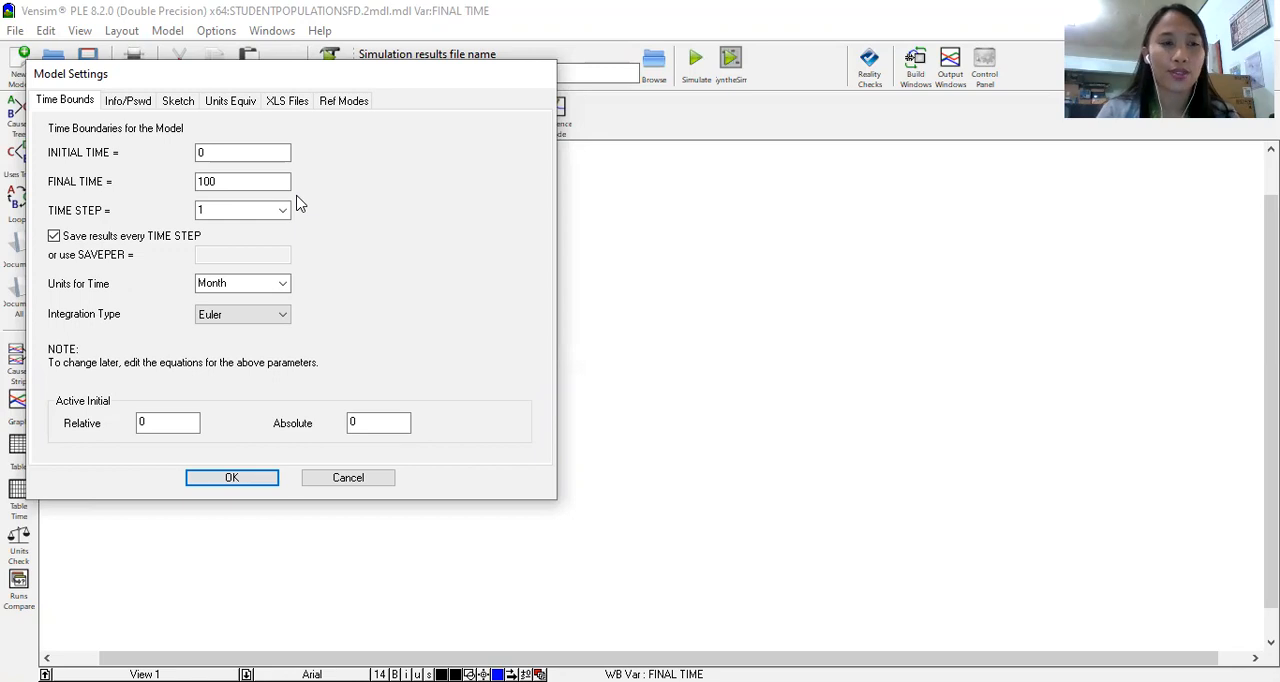
pyautogui.click(223, 153)
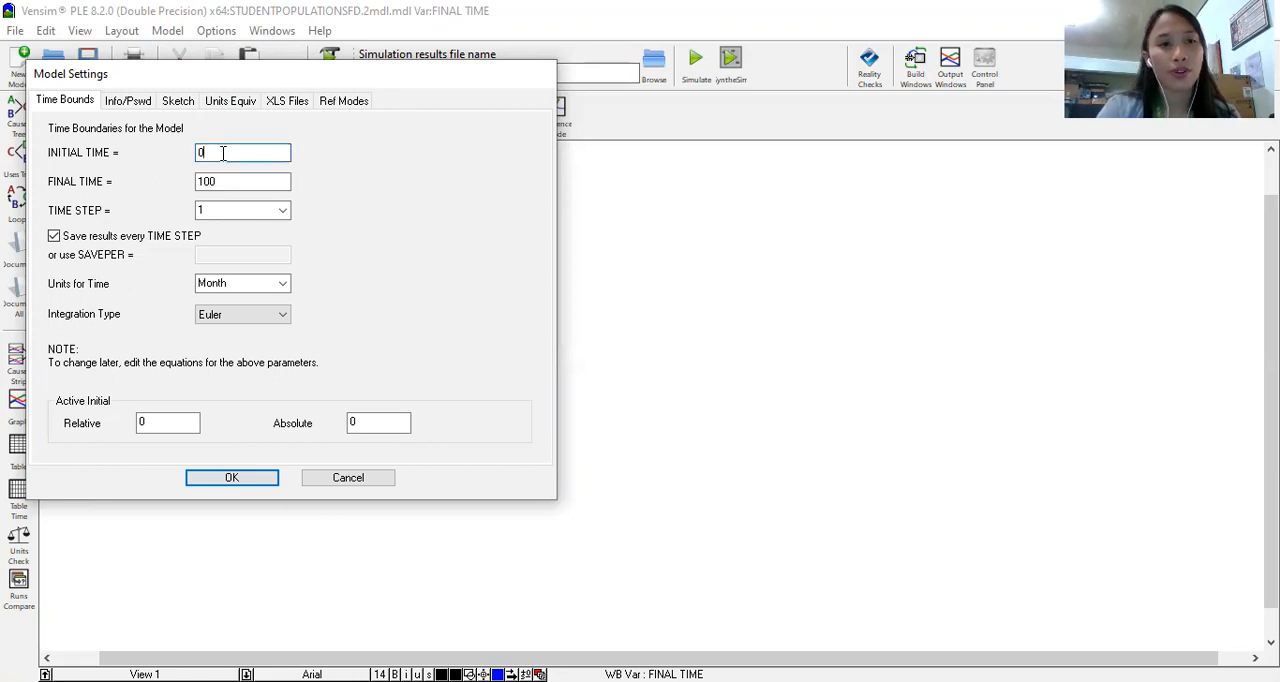
pyautogui.press('BackSpace')
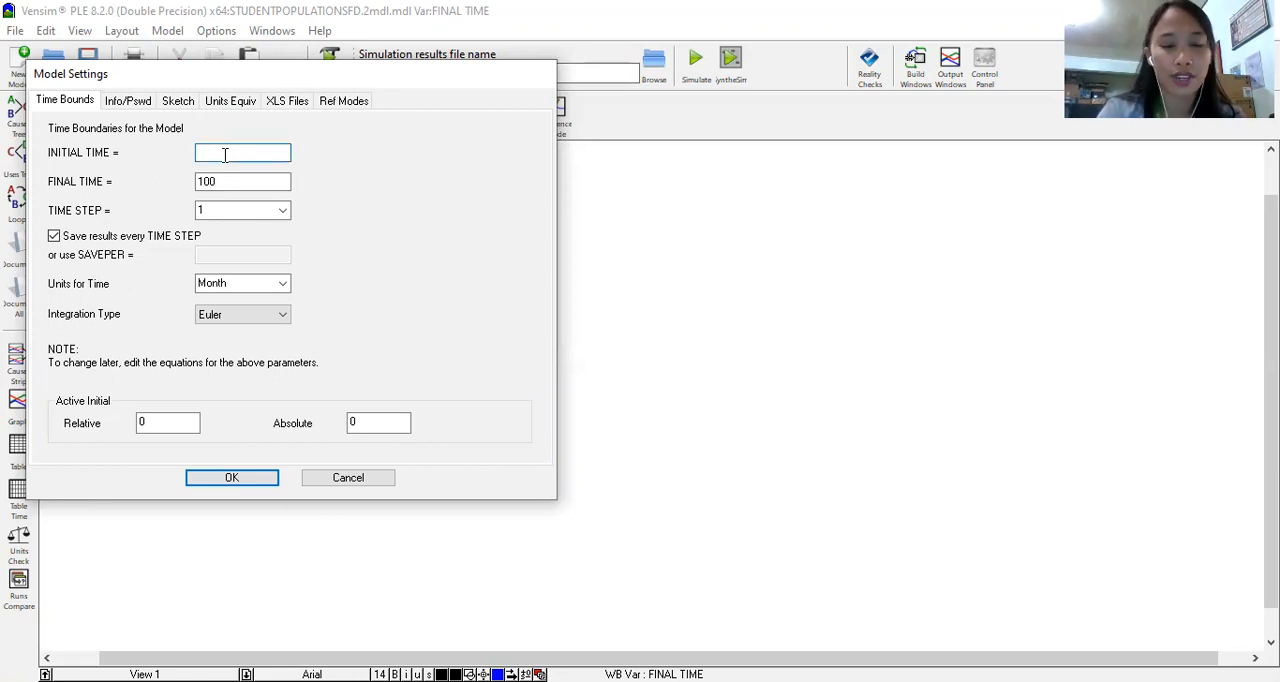
pyautogui.write('0')
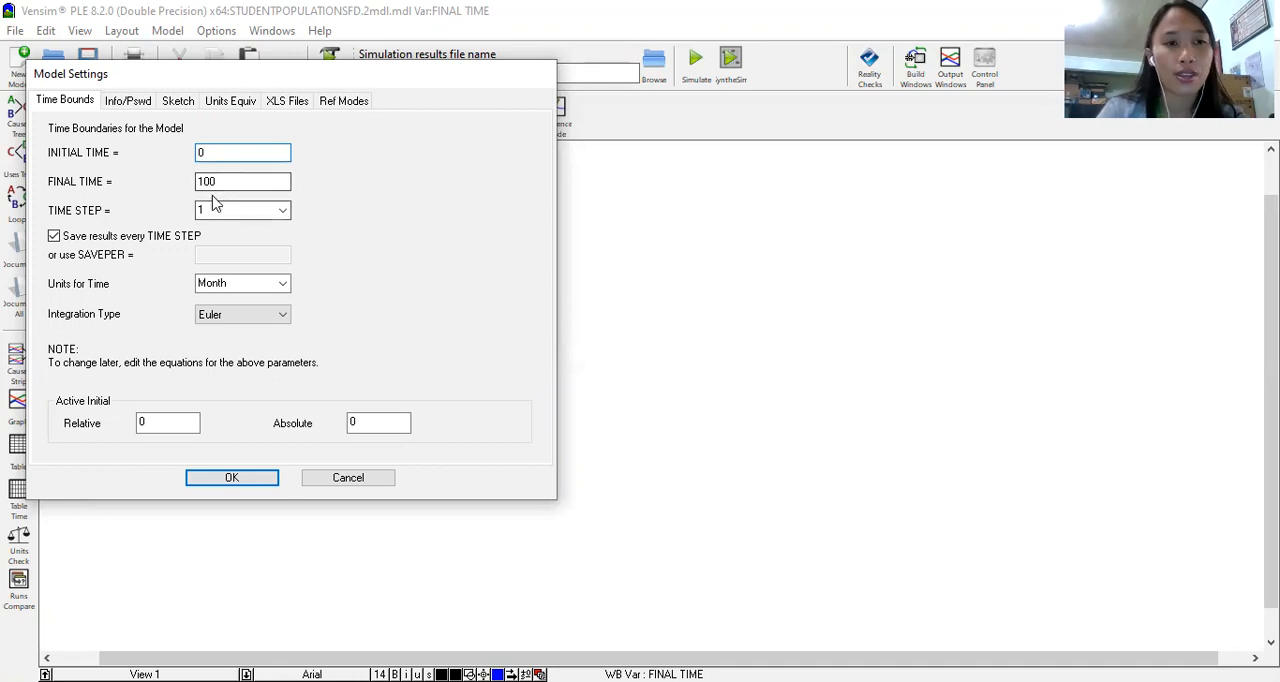
pyautogui.moveTo(222, 181); pyautogui.dragTo(143, 181)
pyautogui.write('5')
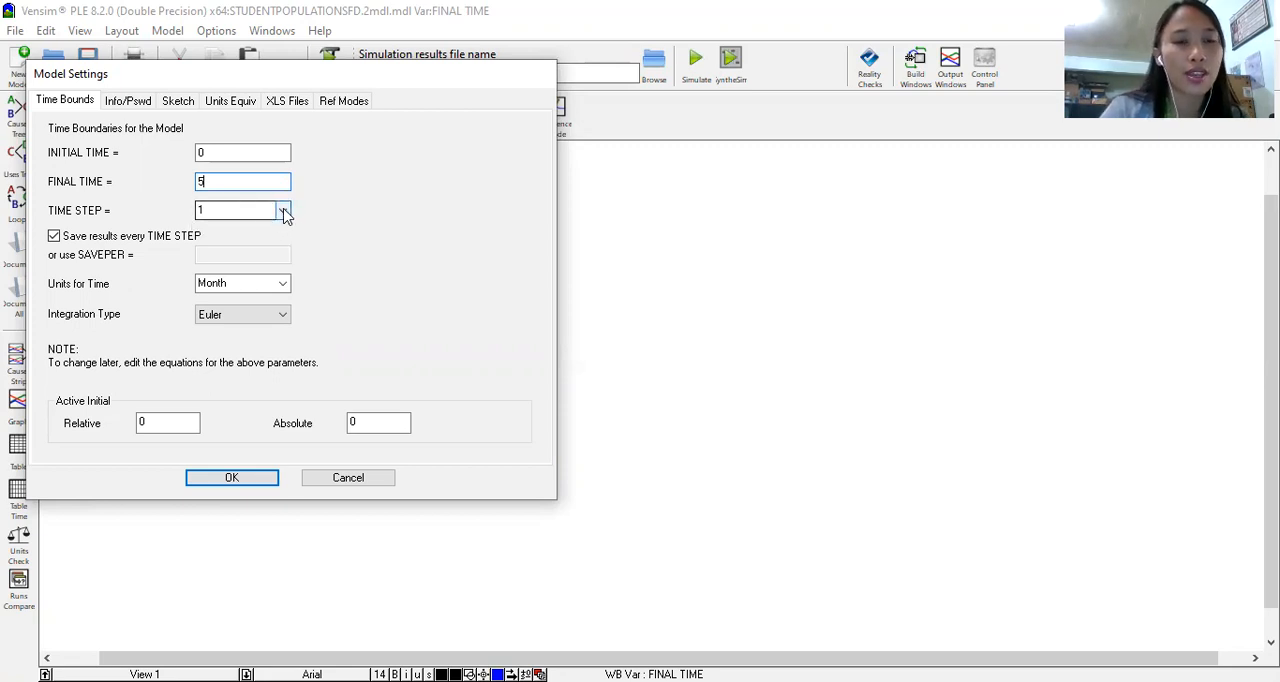
# Step: Keep the time step at 1, set the units for time to Year, and accept the model settings
pyautogui.click(204, 210)
pyautogui.click(221, 210)
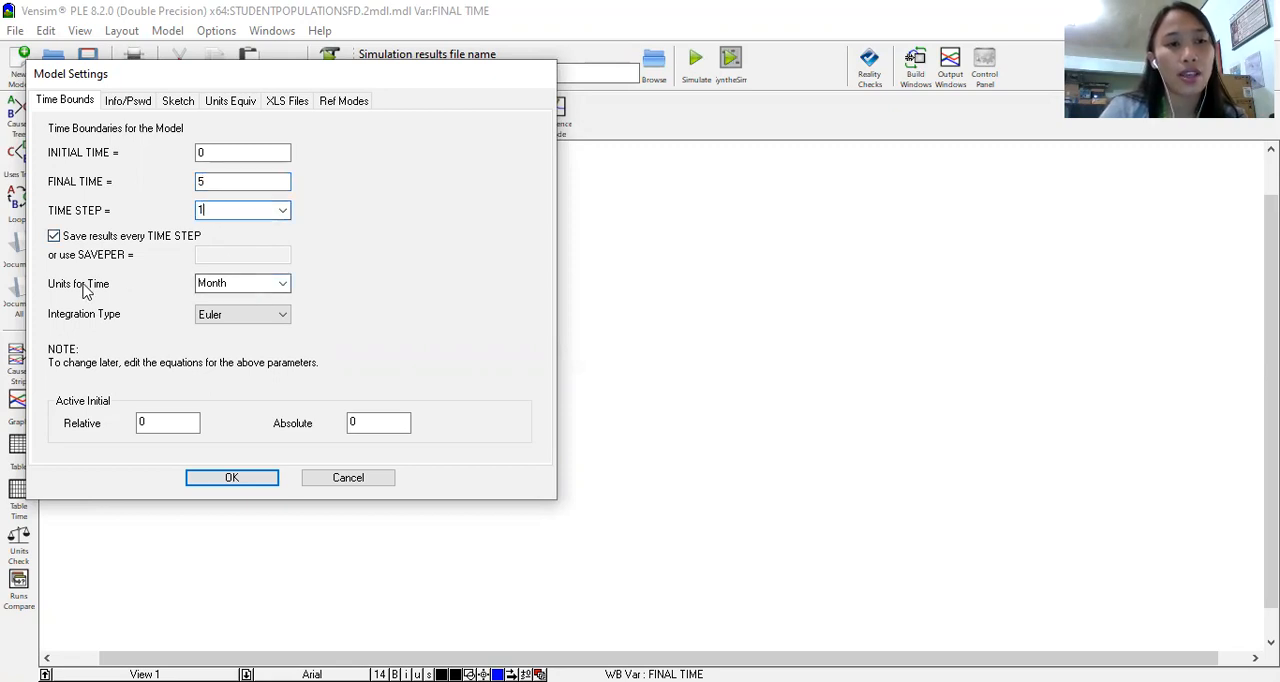
pyautogui.click(284, 285)
pyautogui.click(246, 302)
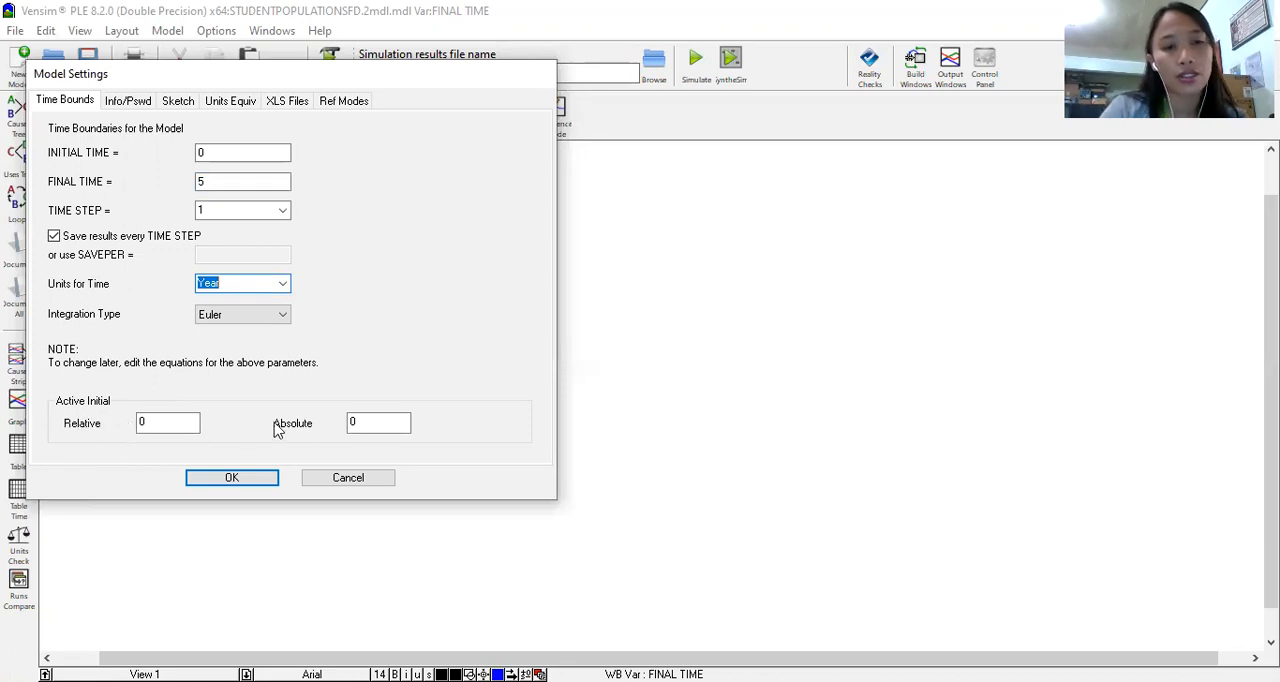
pyautogui.click(248, 482)
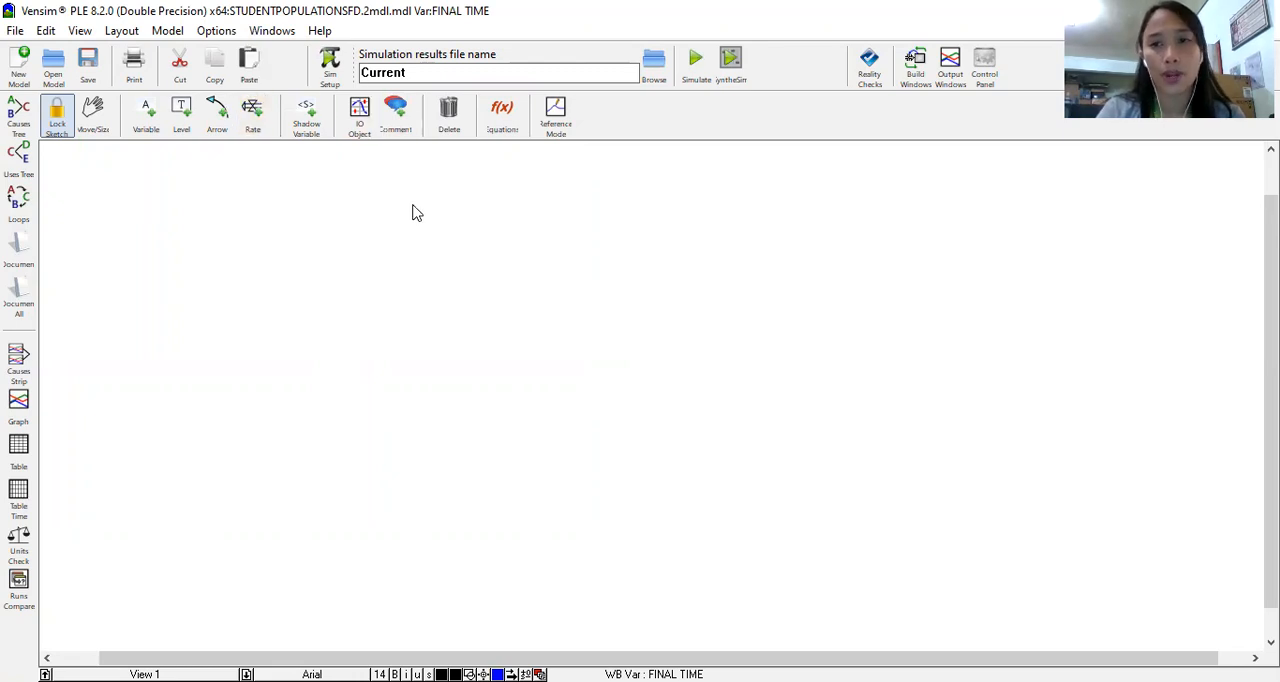
# Step: Place a level named STUDENT POPULATION mid-sketch and enlarge its box so the name fits on two lines
pyautogui.click(182, 114)
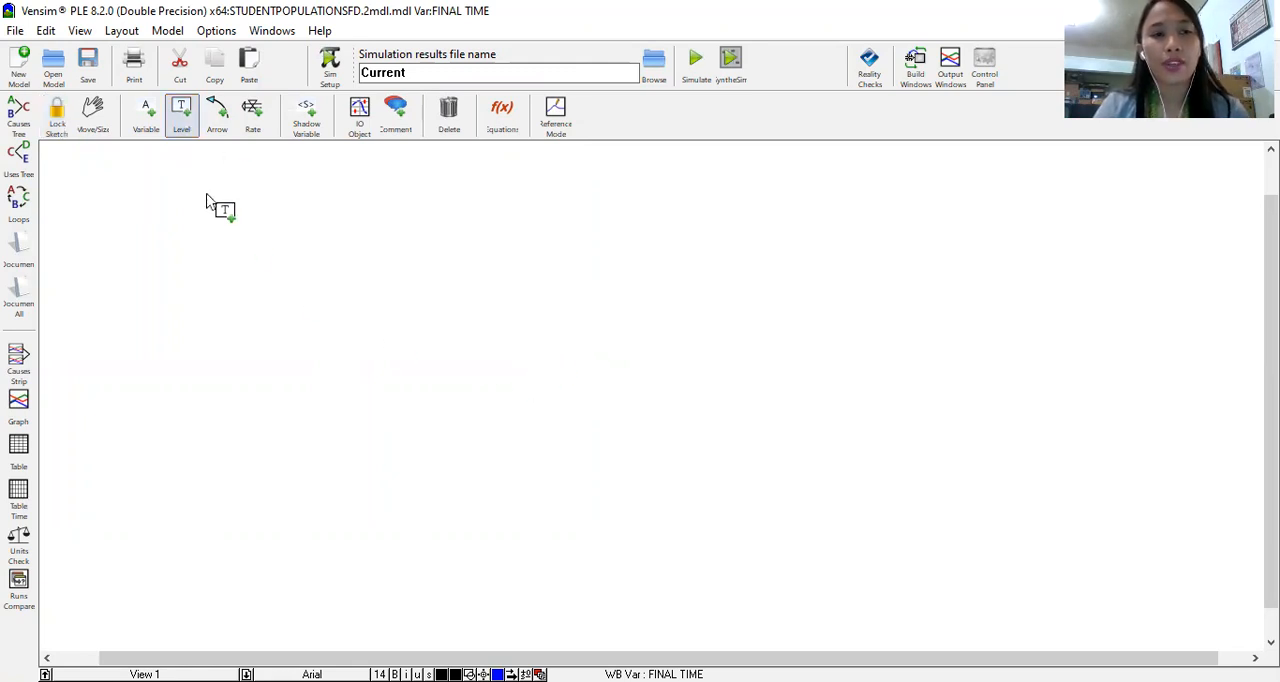
pyautogui.click(576, 384)
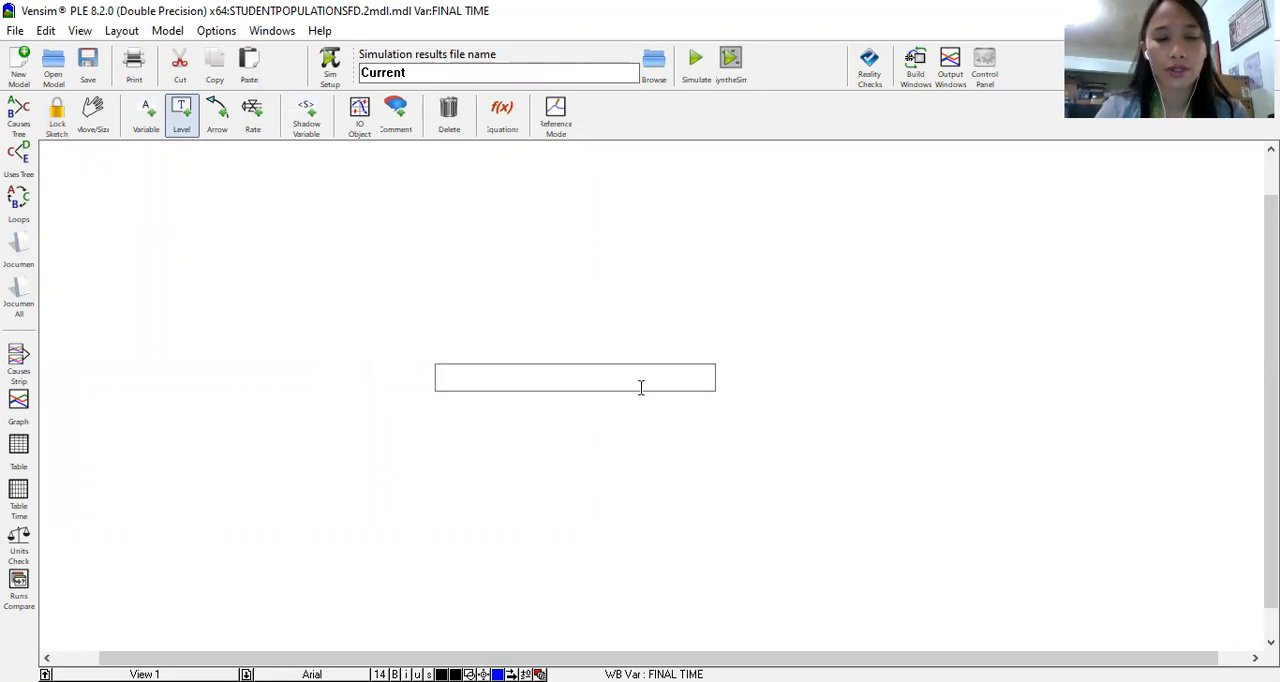
pyautogui.write('STUDENT POPULATION')
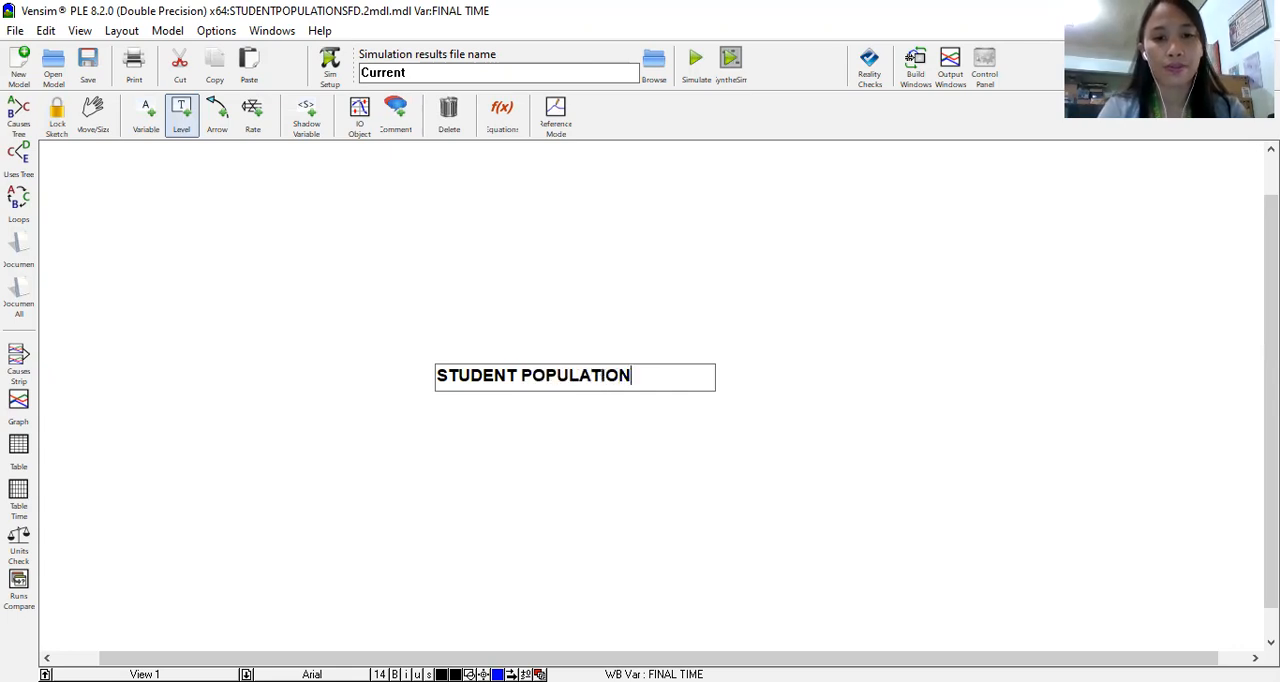
pyautogui.click(679, 430)
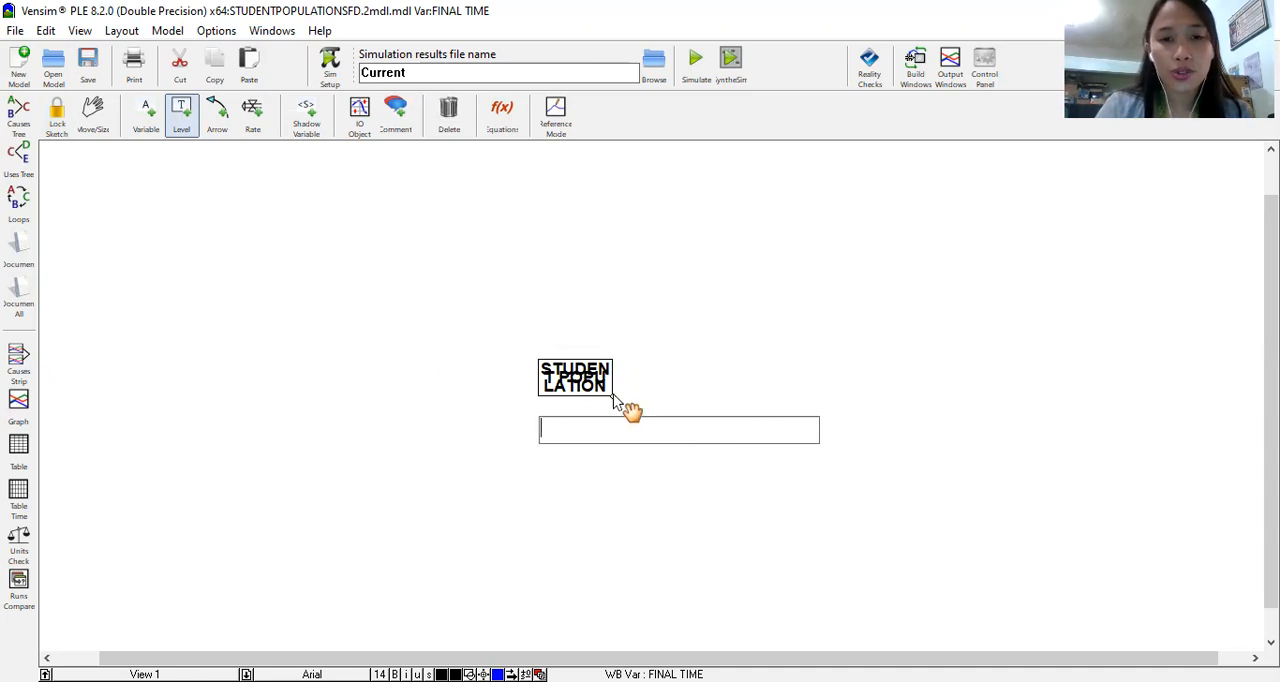
pyautogui.moveTo(614, 398); pyautogui.dragTo(690, 414)
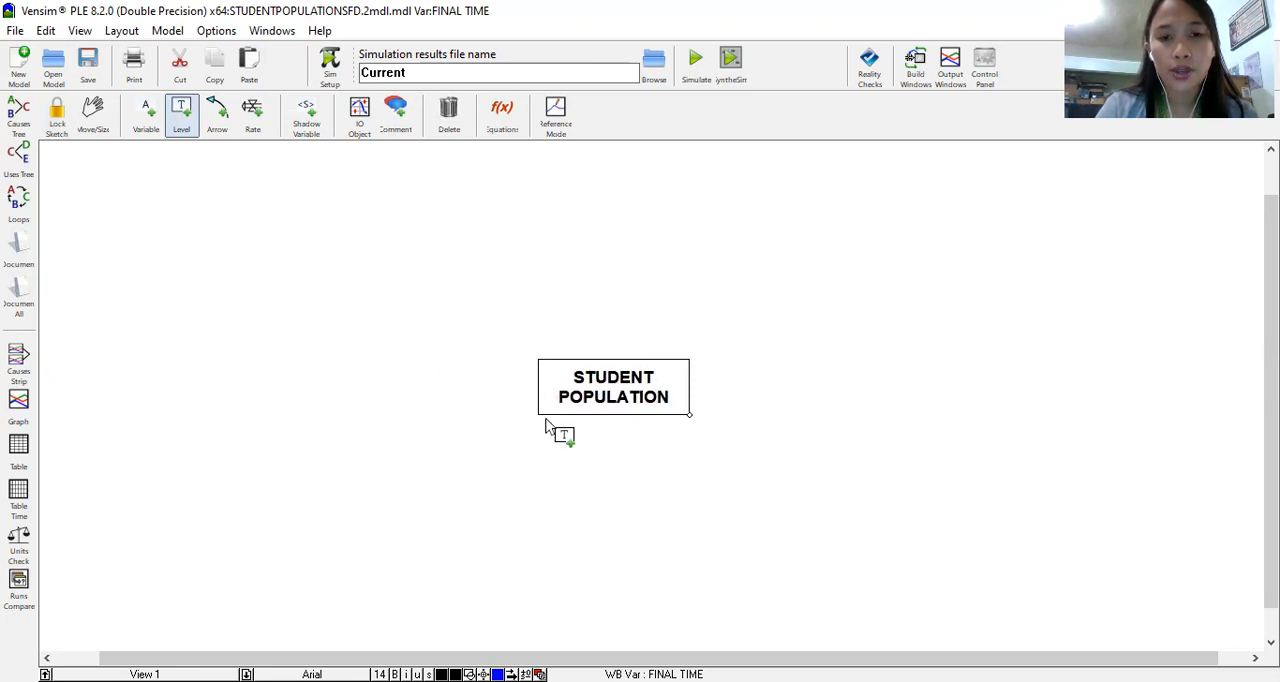
pyautogui.click(624, 386)
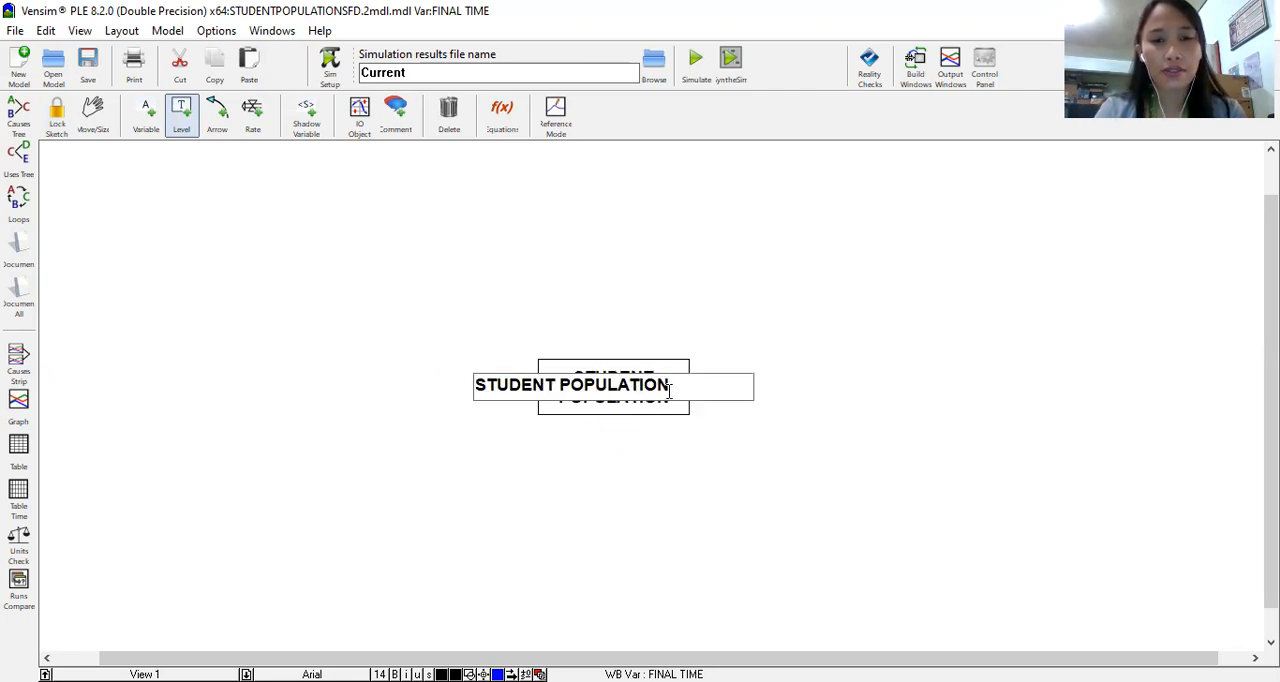
pyautogui.click(93, 112)
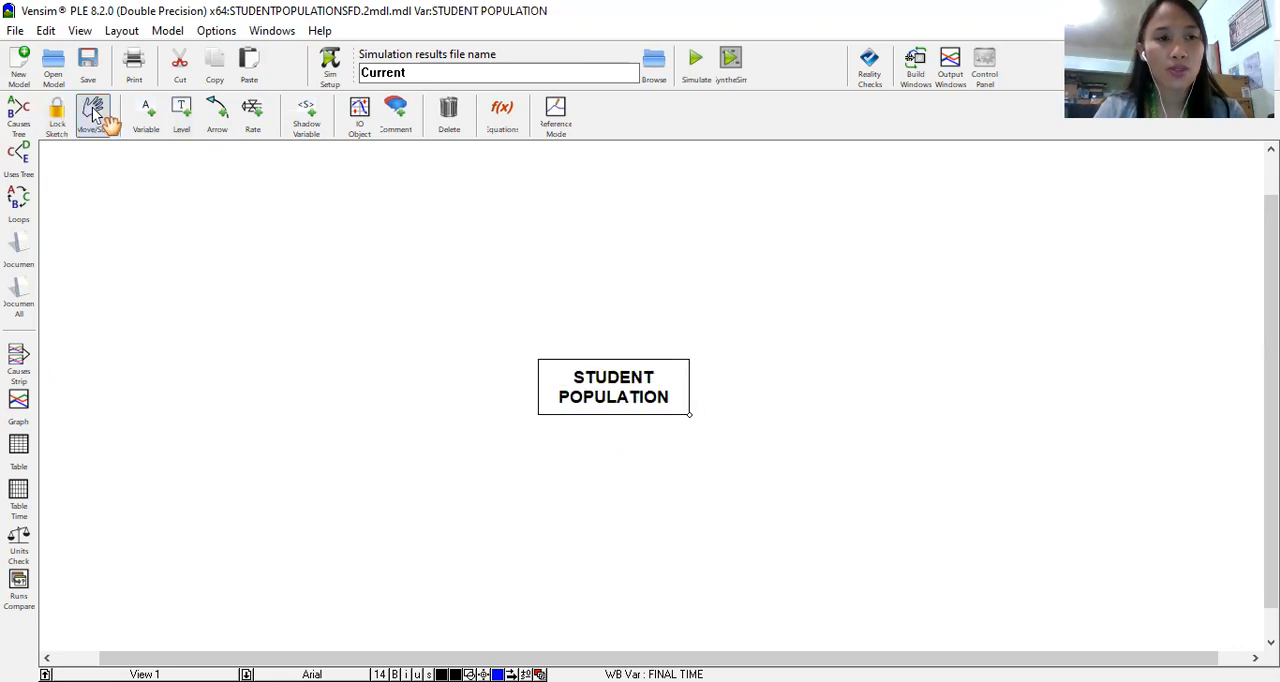
# Step: Try to change the color of the STUDENT POPULATION level to dark blue
pyautogui.click(566, 376)
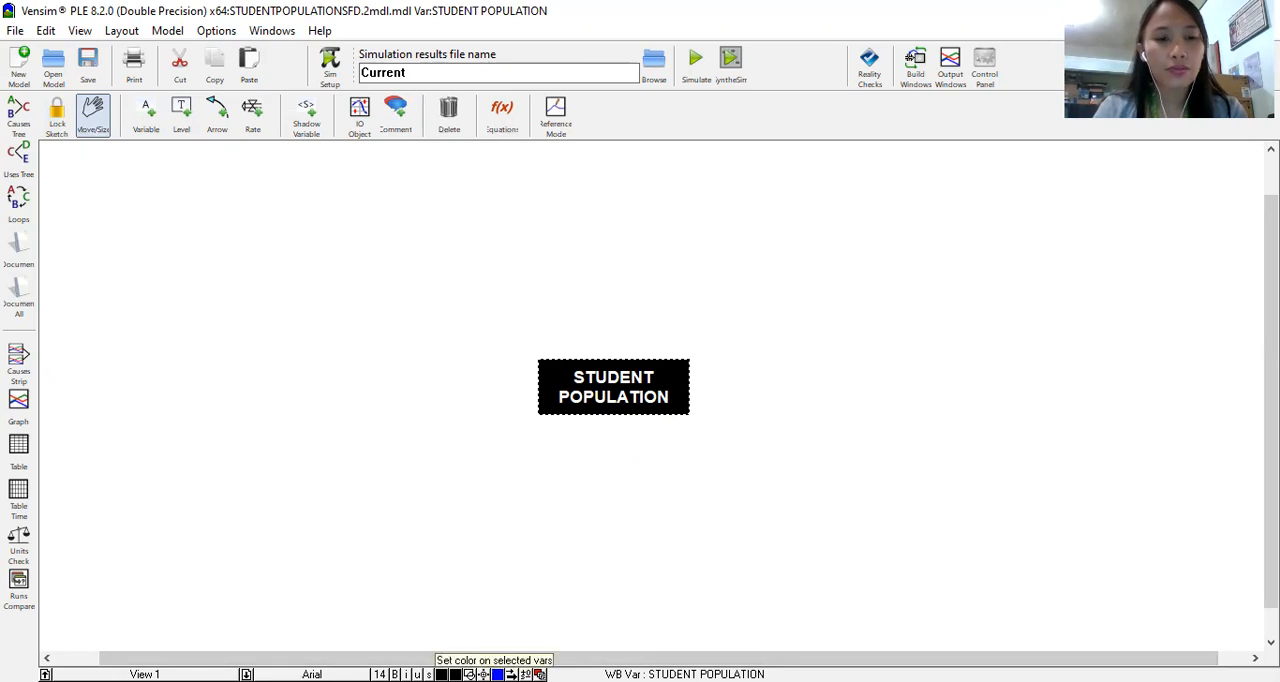
pyautogui.click(441, 674)
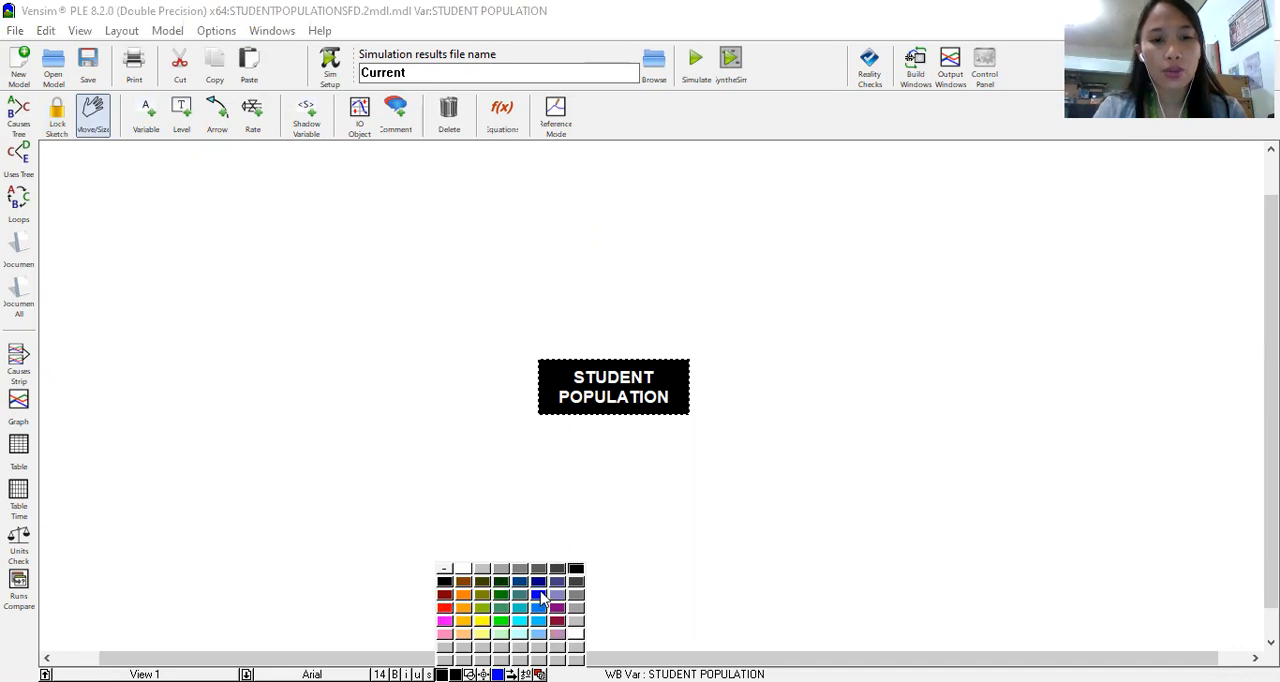
pyautogui.click(540, 586)
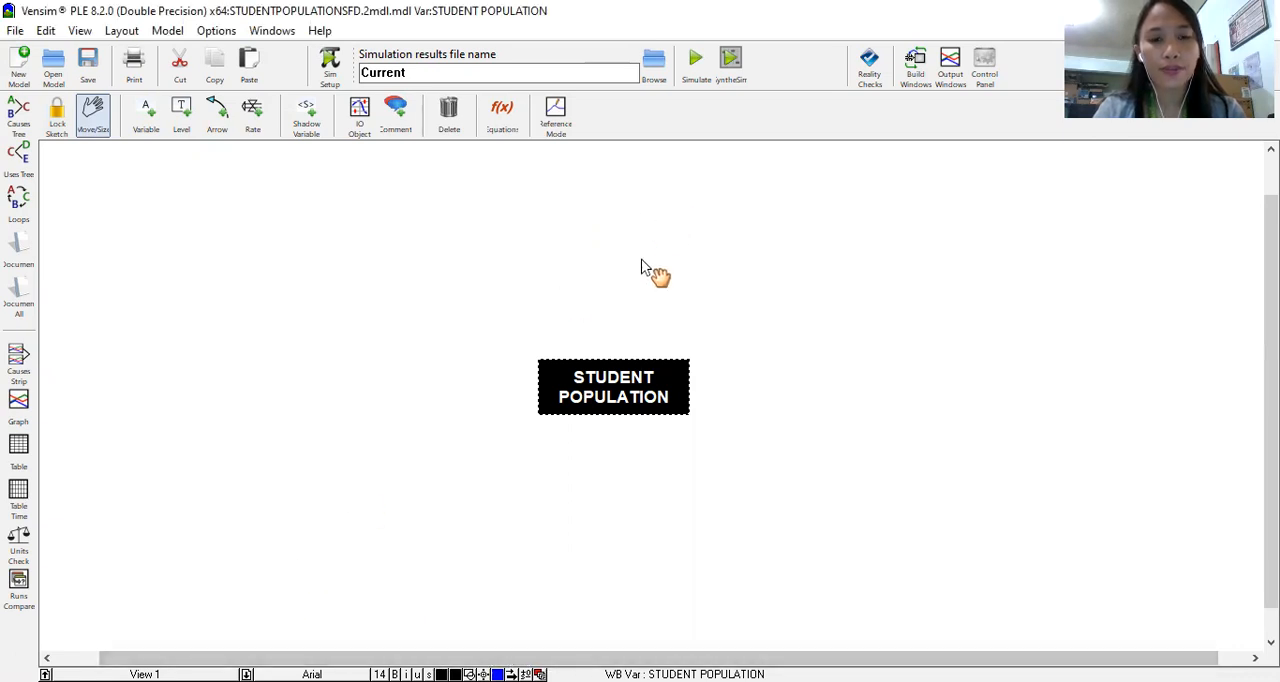
pyautogui.click(676, 451)
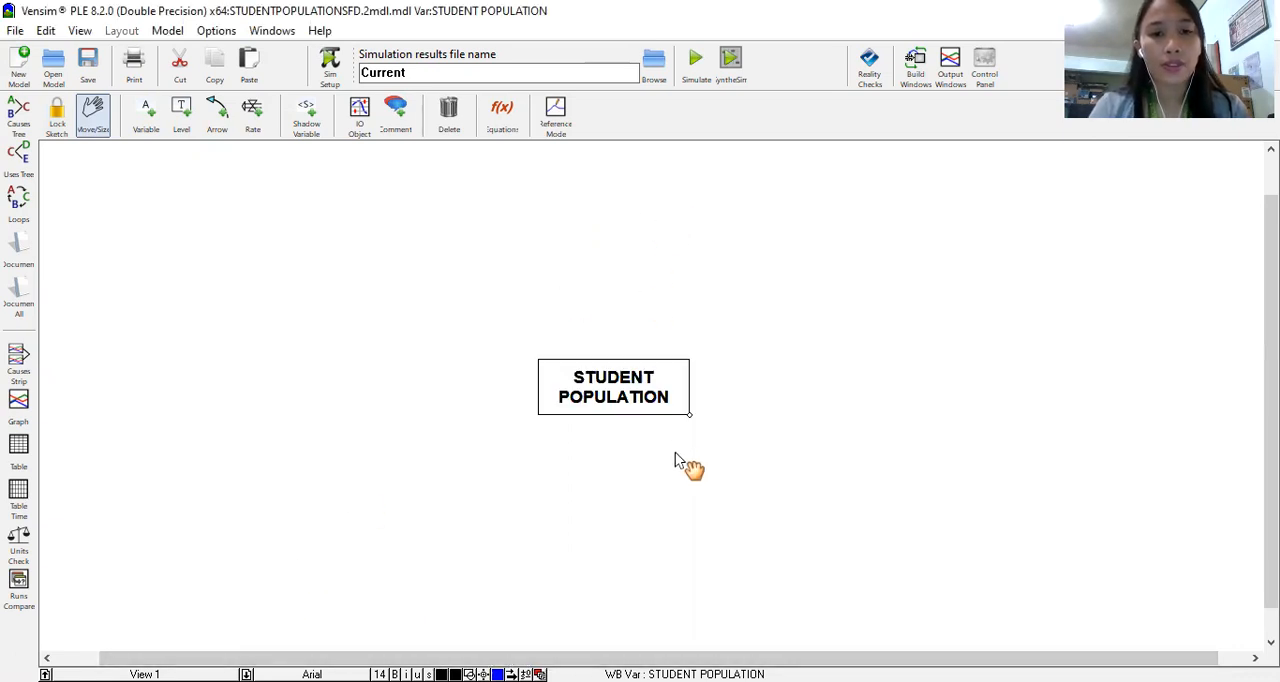
# Step: Set the color of the STUDENT POPULATION level's text to bright blue
pyautogui.click(604, 382)
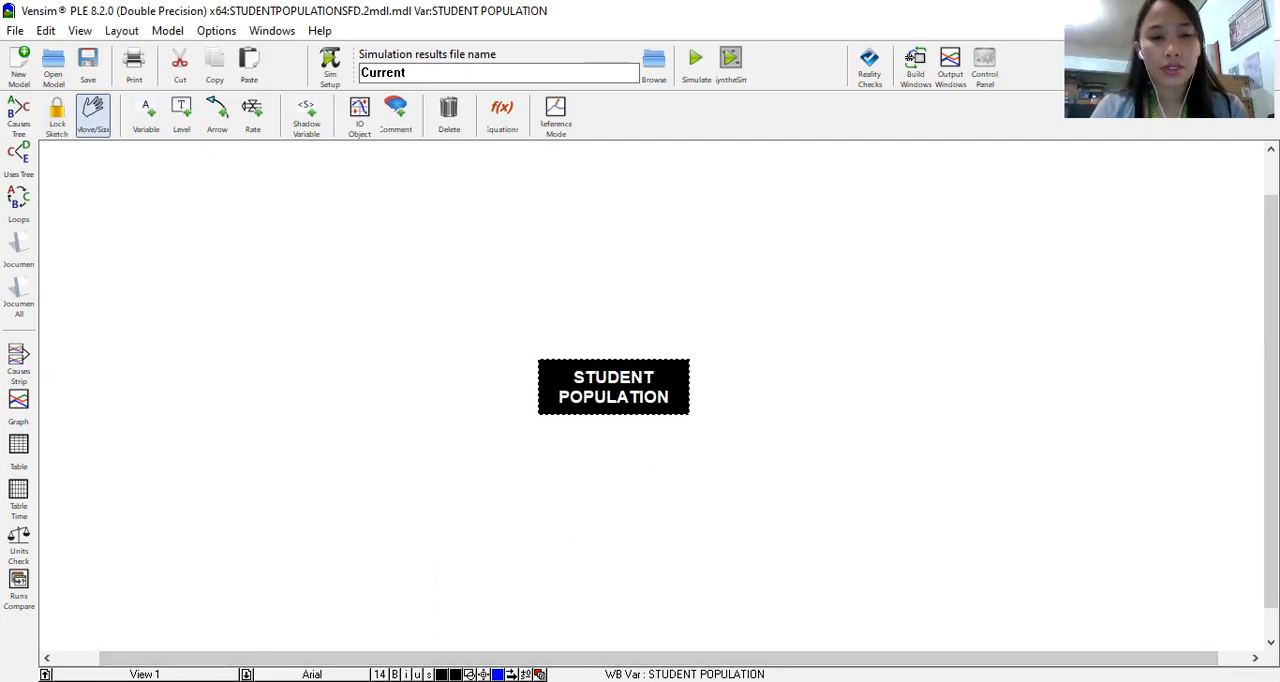
pyautogui.click(442, 674)
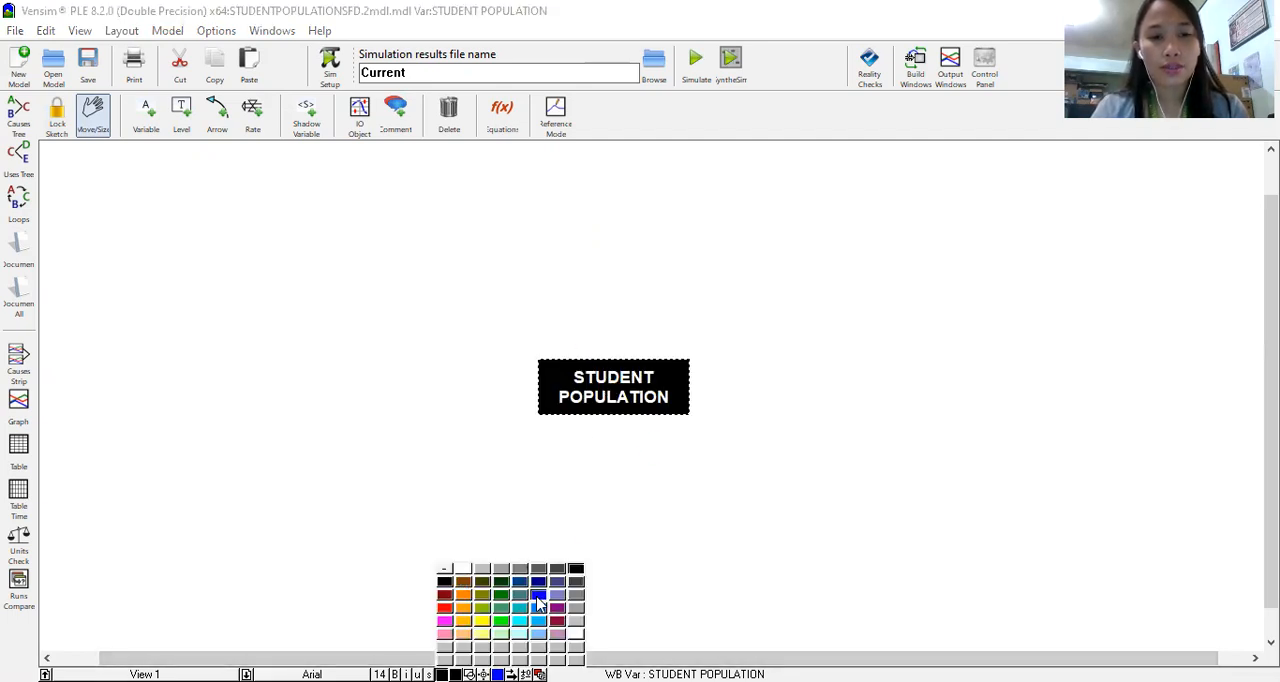
pyautogui.click(538, 596)
pyautogui.click(649, 476)
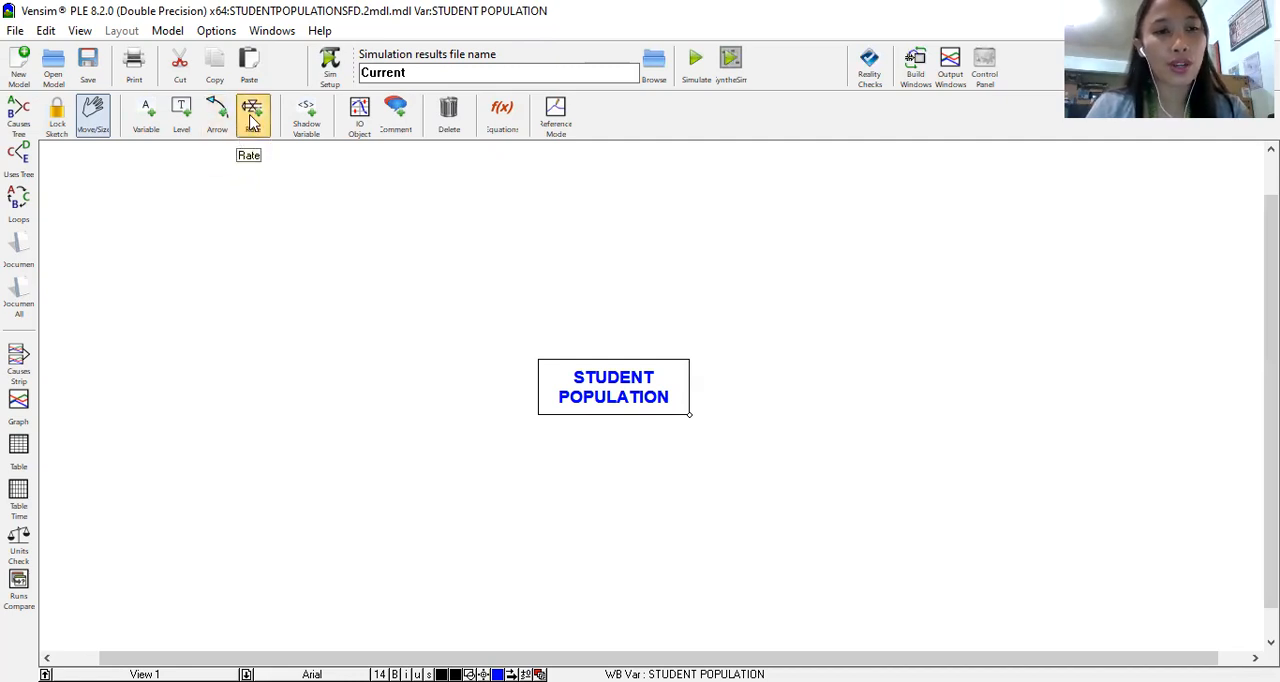
# Step: Add an inflow rate named STUDENTS ENROLLED running from a cloud into the STUDENT POPULATION level
pyautogui.click(252, 118)
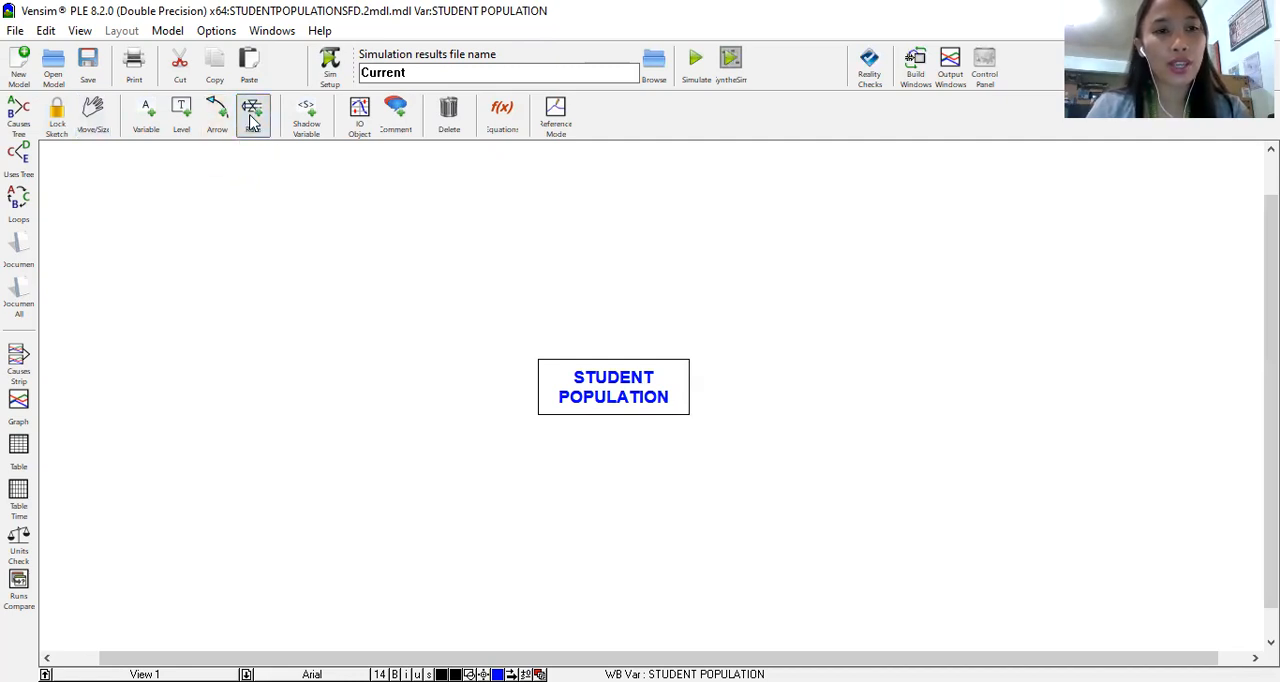
pyautogui.click(319, 373)
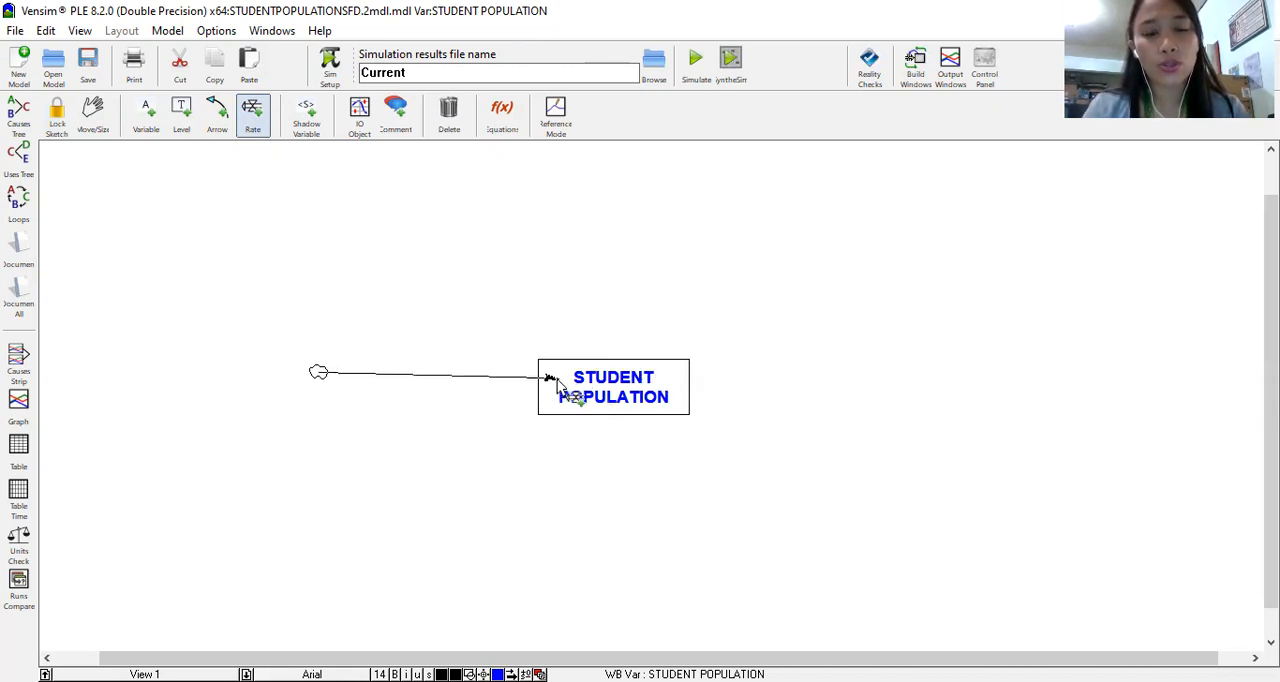
pyautogui.click(583, 380)
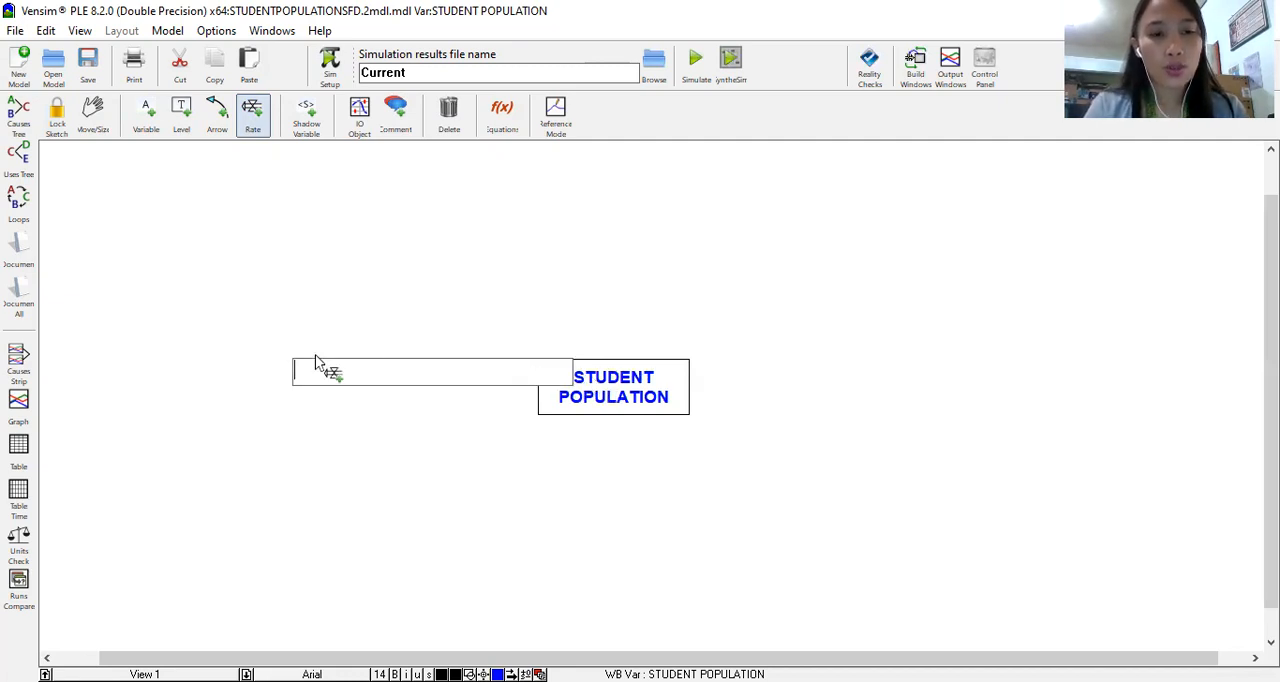
pyautogui.write('S')
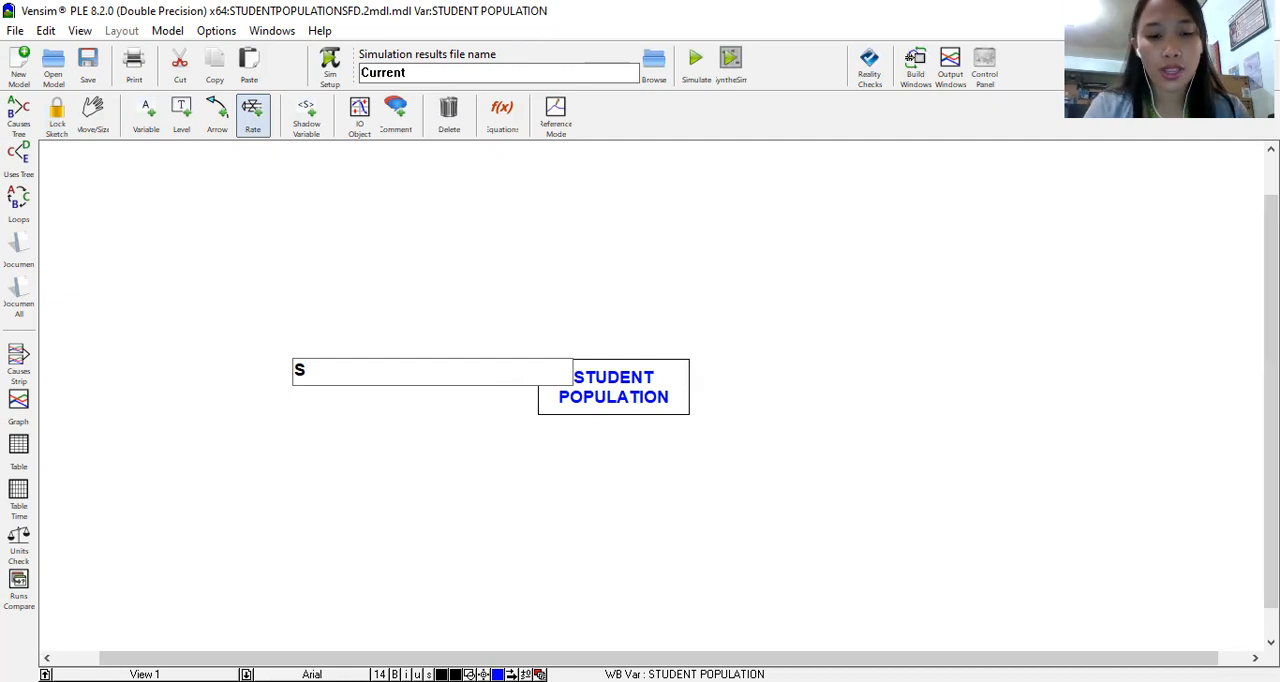
pyautogui.write('TUDEN')
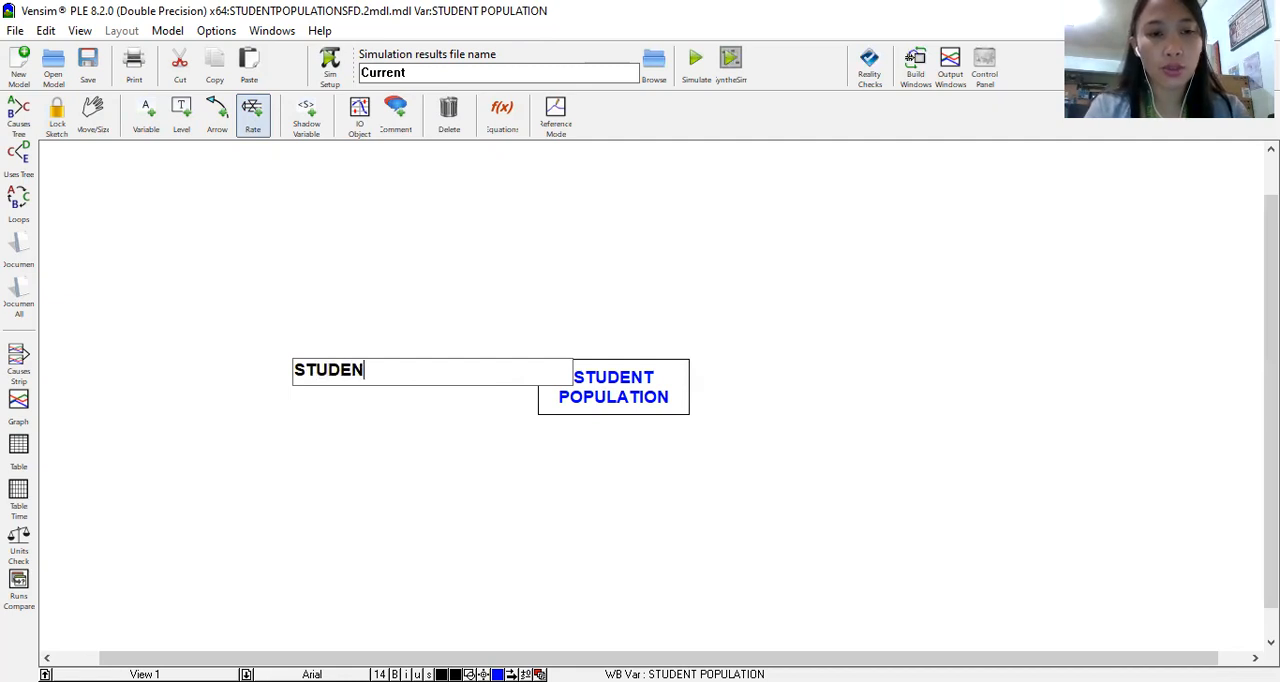
pyautogui.write('TS ENR')
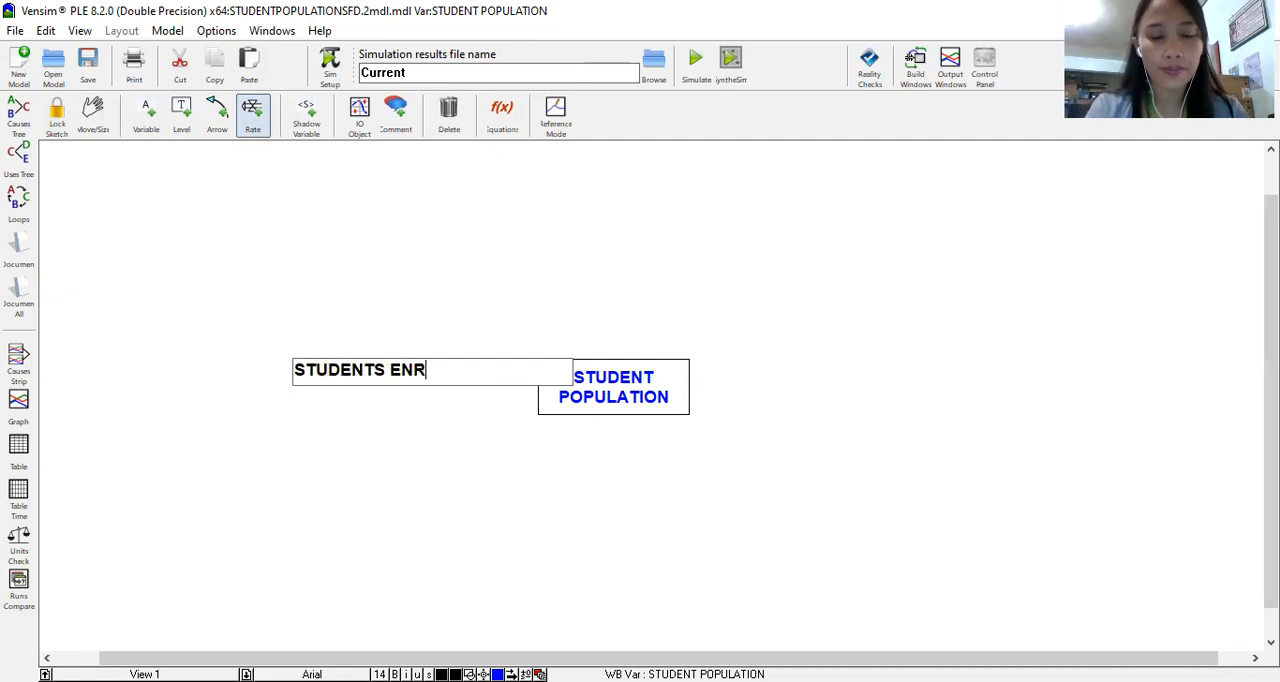
pyautogui.write('OLLED')
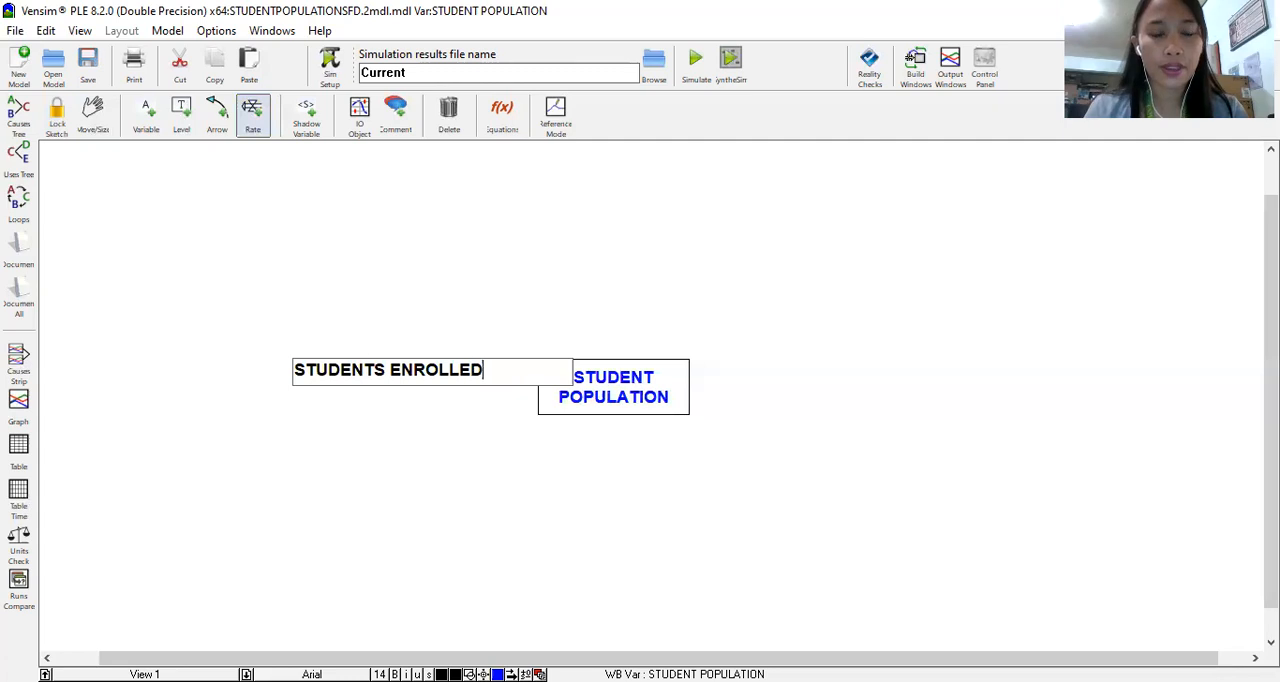
pyautogui.click(576, 394)
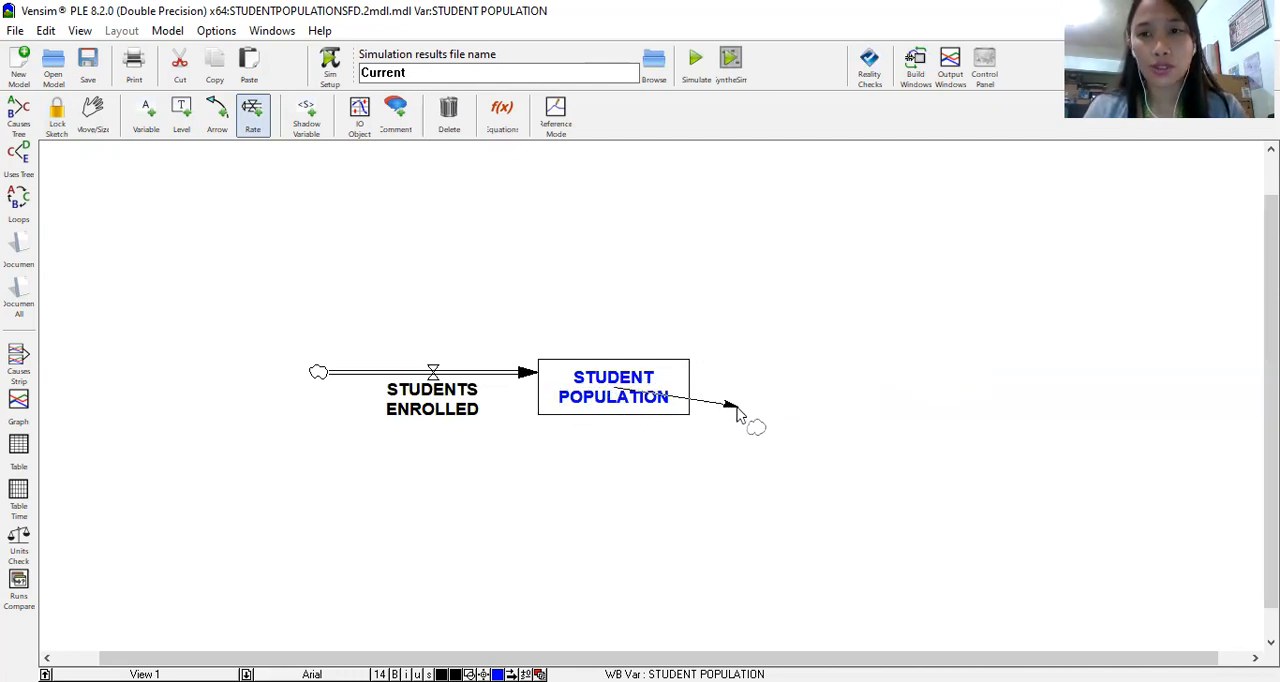
# Step: Draw an outflow rate from the STUDENT POPULATION level to empty space and enter its name, beginning with STUDENTS GRADUA
pyautogui.click(625, 389)
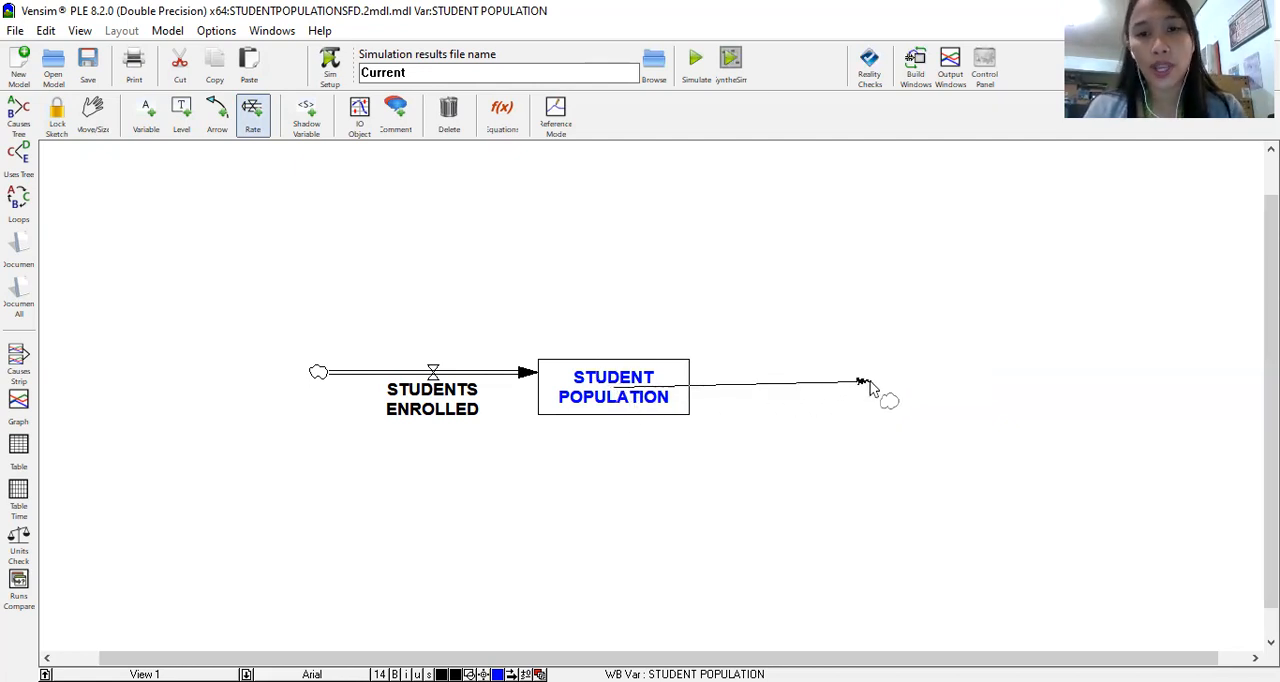
pyautogui.click(869, 388)
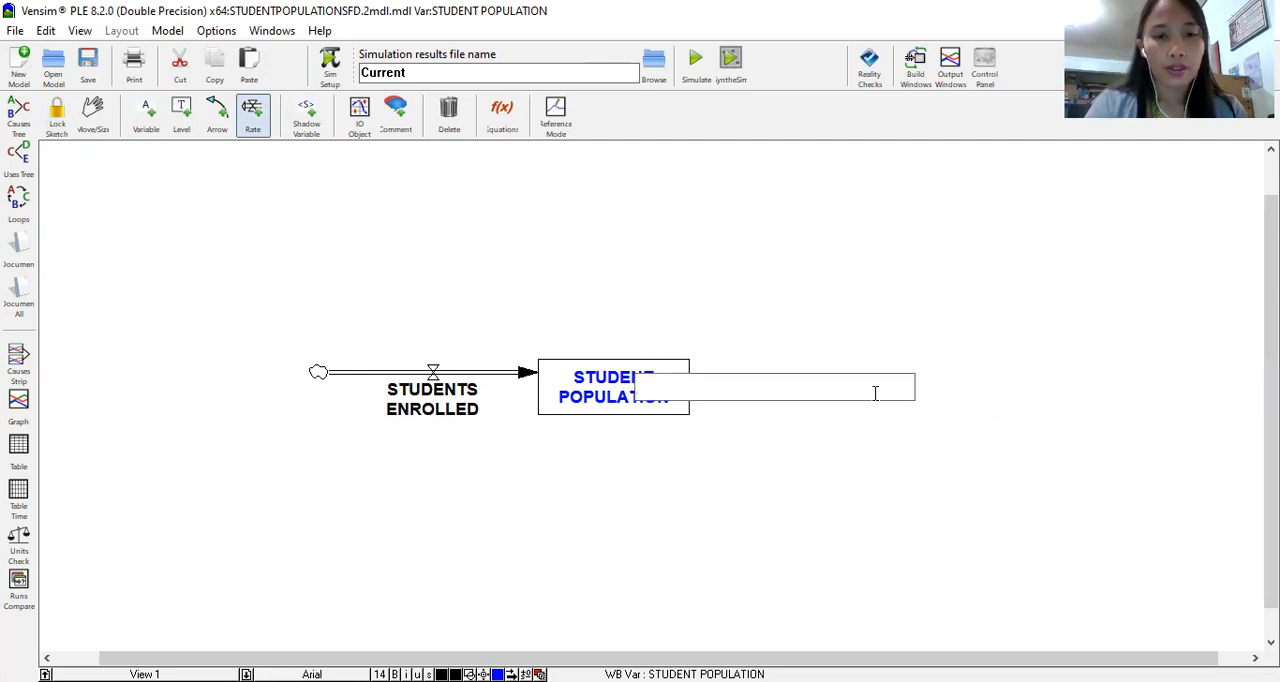
pyautogui.write('STD')
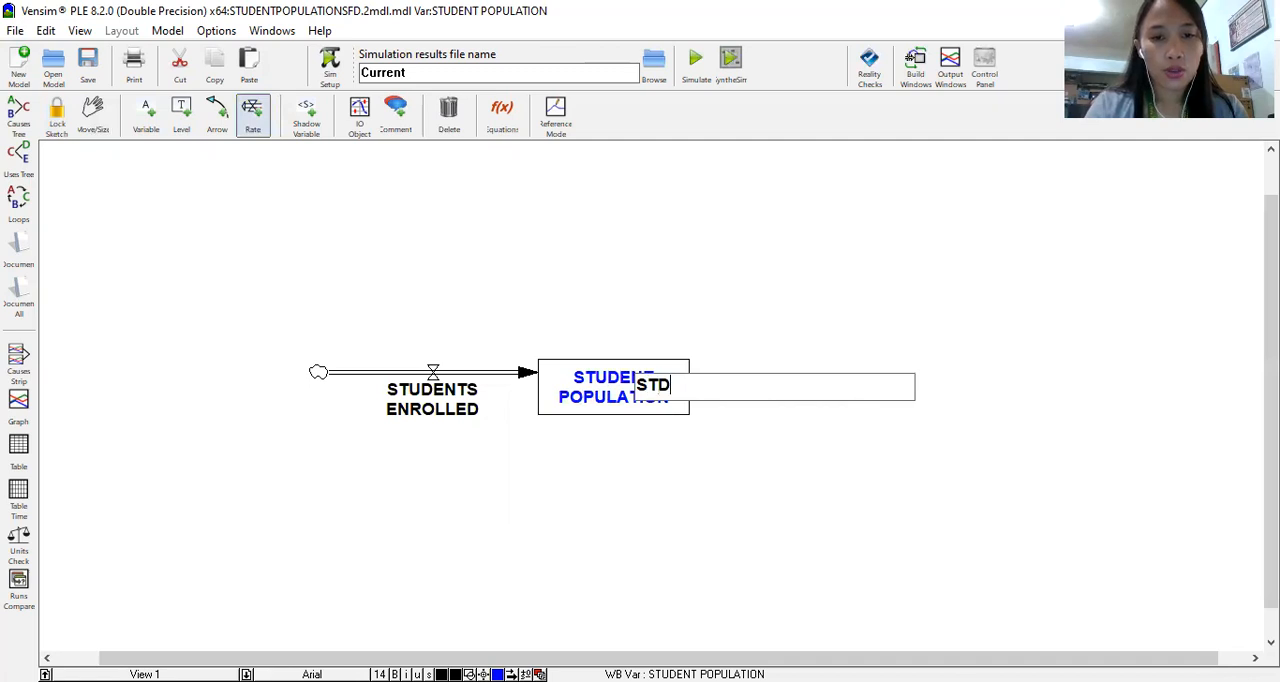
pyautogui.write('DENTS GRADAU')
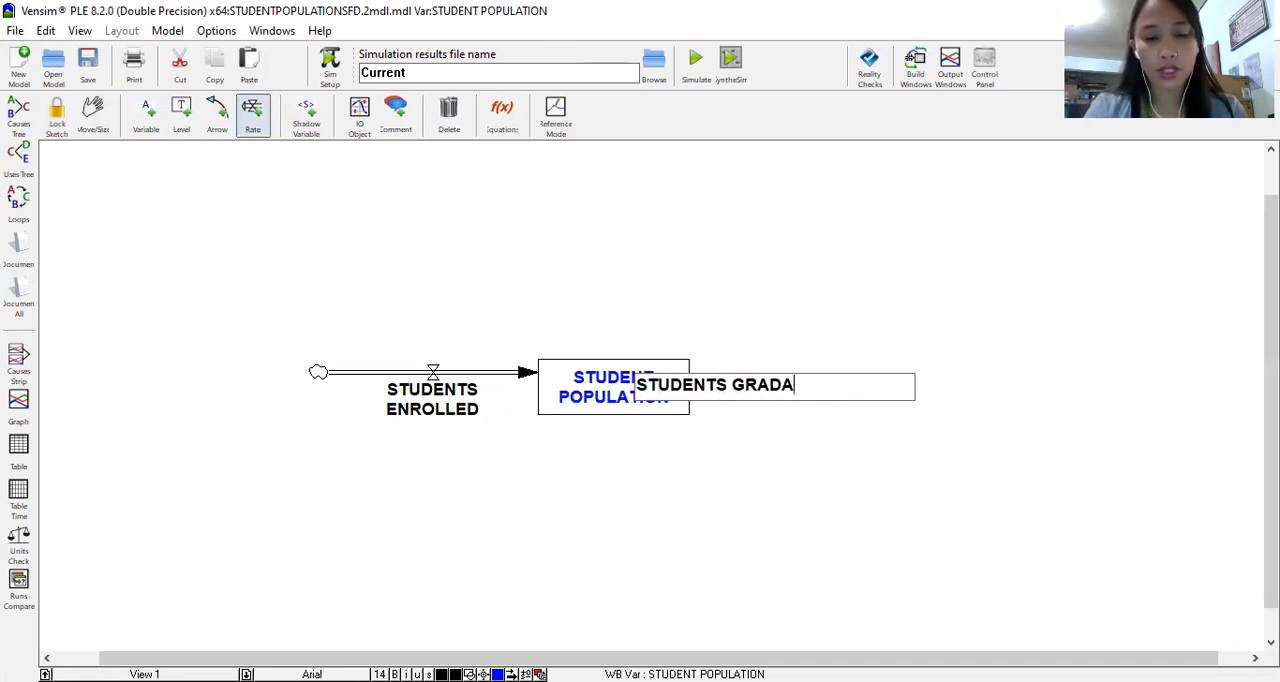
pyautogui.press('BackSpace')
pyautogui.press('BackSpace')
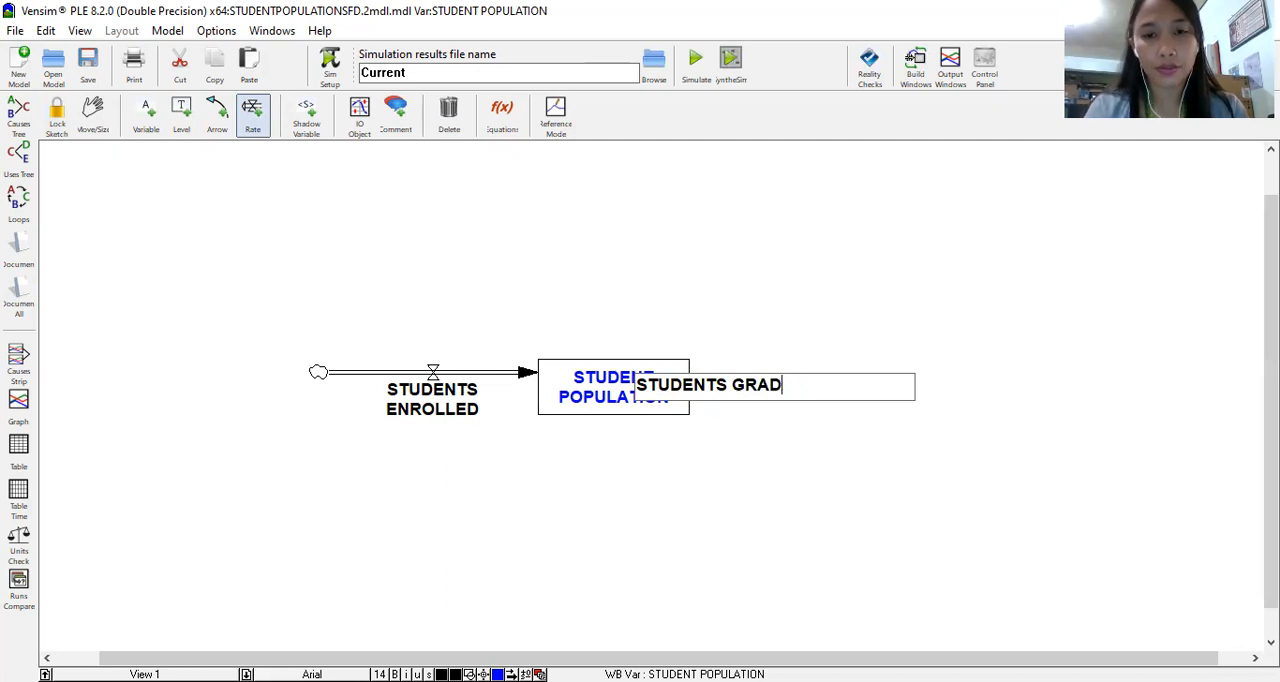
pyautogui.write('UARED')
pyautogui.press('BackSpace')
pyautogui.press('BackSpace')
pyautogui.press('BackSpace')
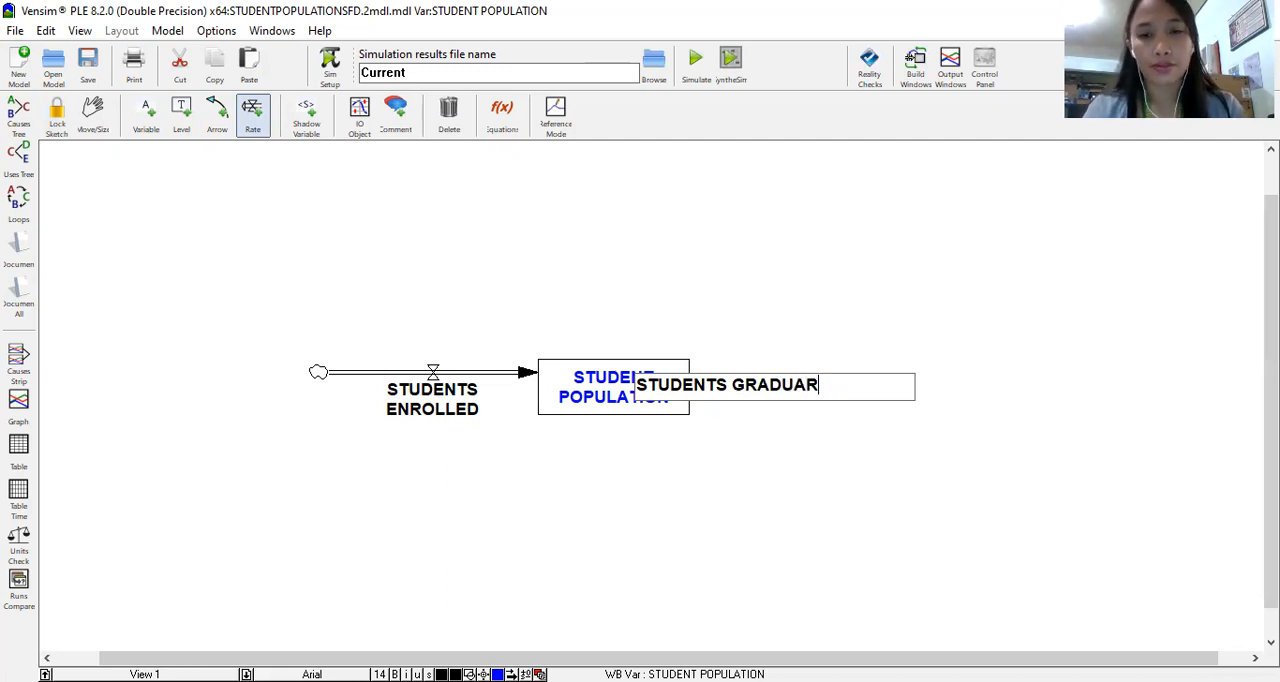
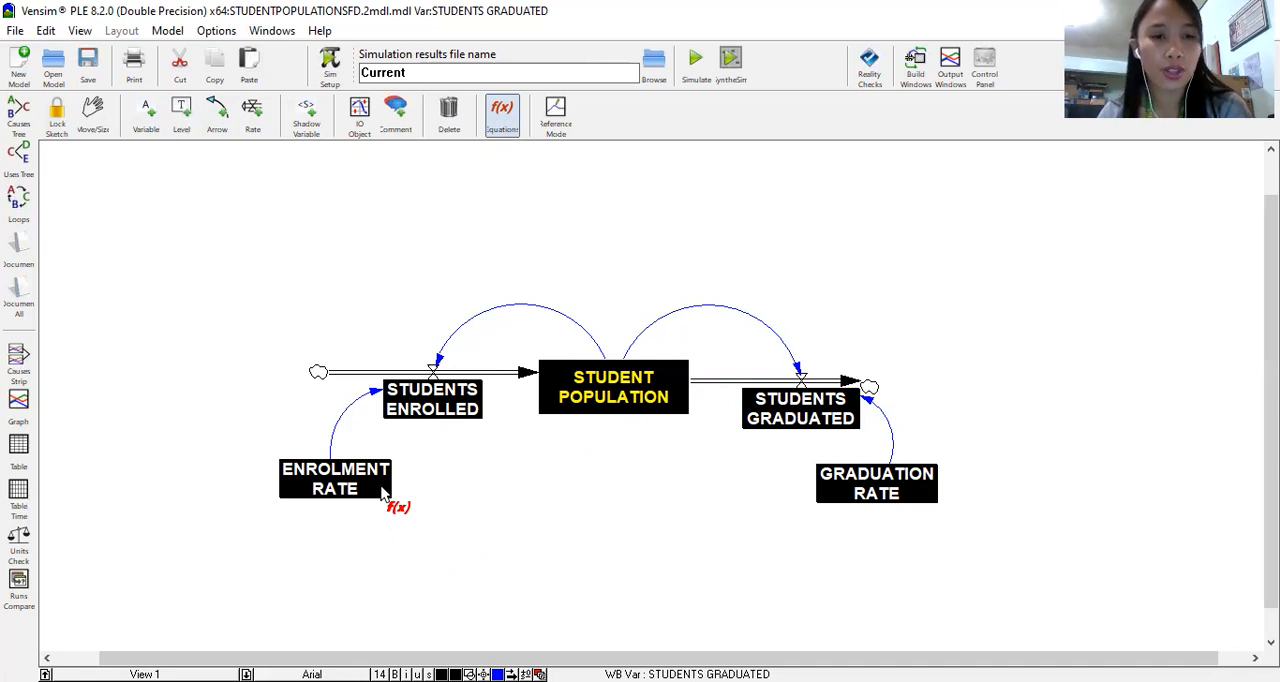
# Step: Define the ENROLMENT RATE variable as the constant 0.20 with the units PERCENTAGE/YEAR
pyautogui.click(379, 490)
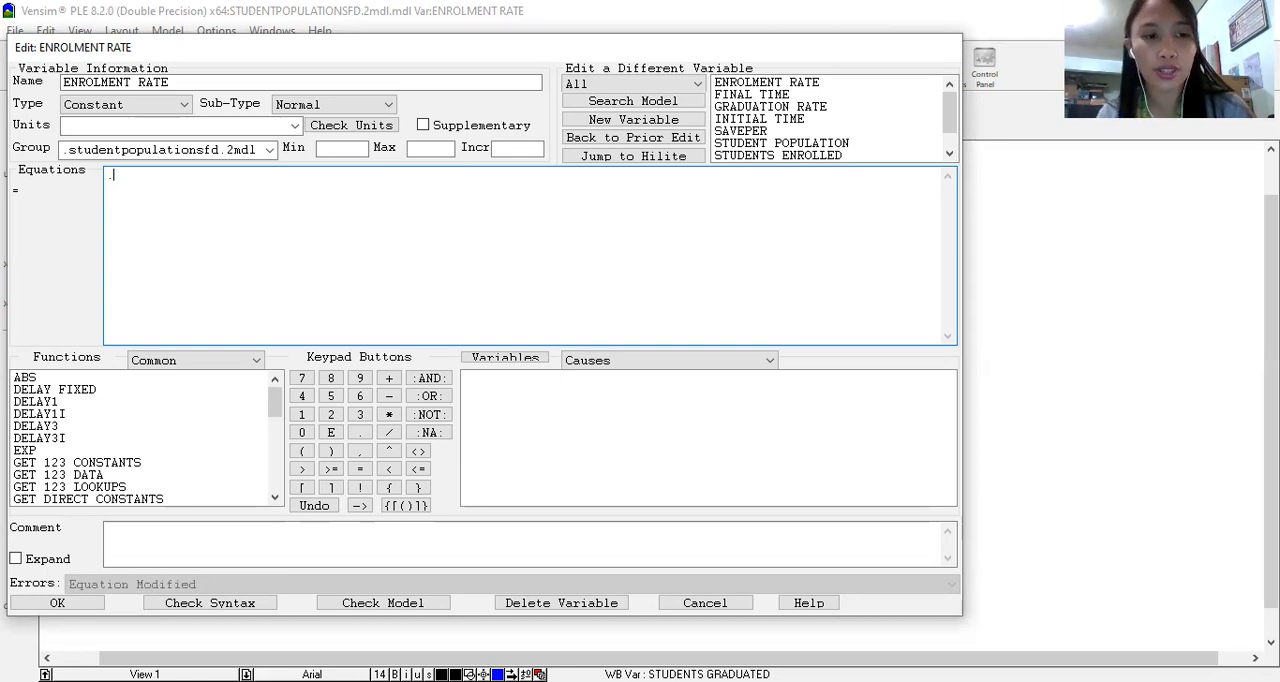
pyautogui.press('BackSpace')
pyautogui.write('0.20')
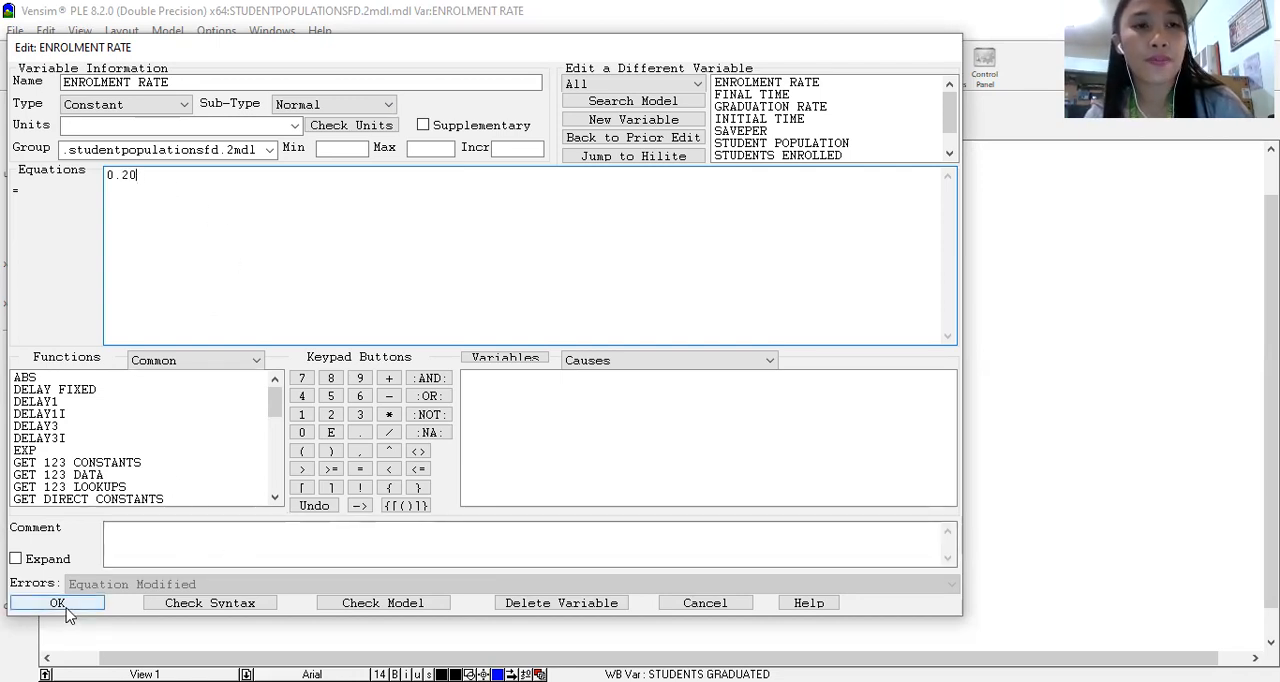
pyautogui.click(295, 126)
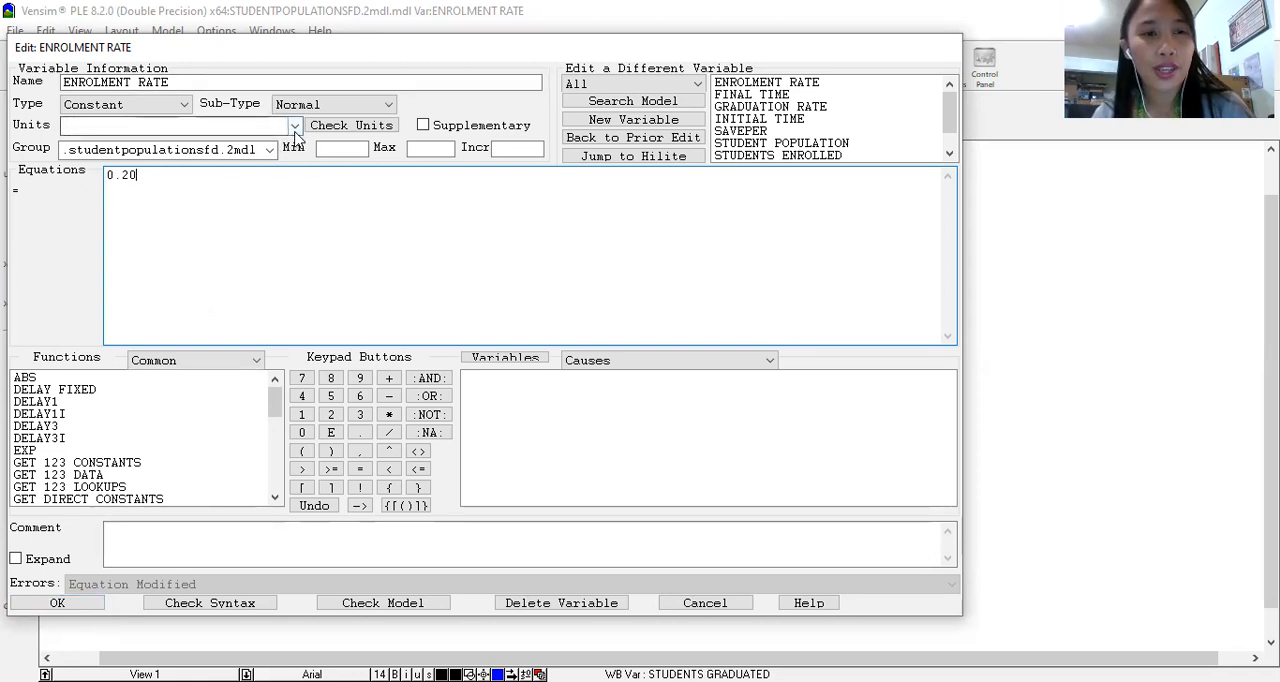
pyautogui.click(110, 124)
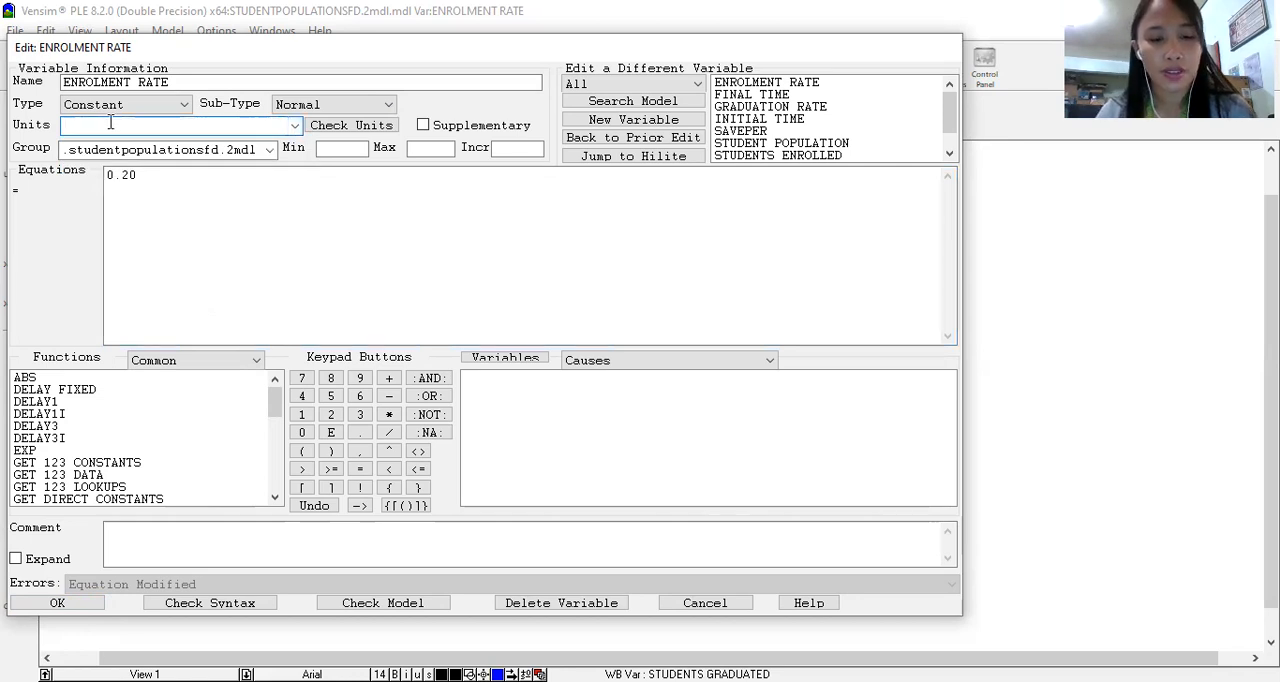
pyautogui.write('PERCENTAGE/YEAR')
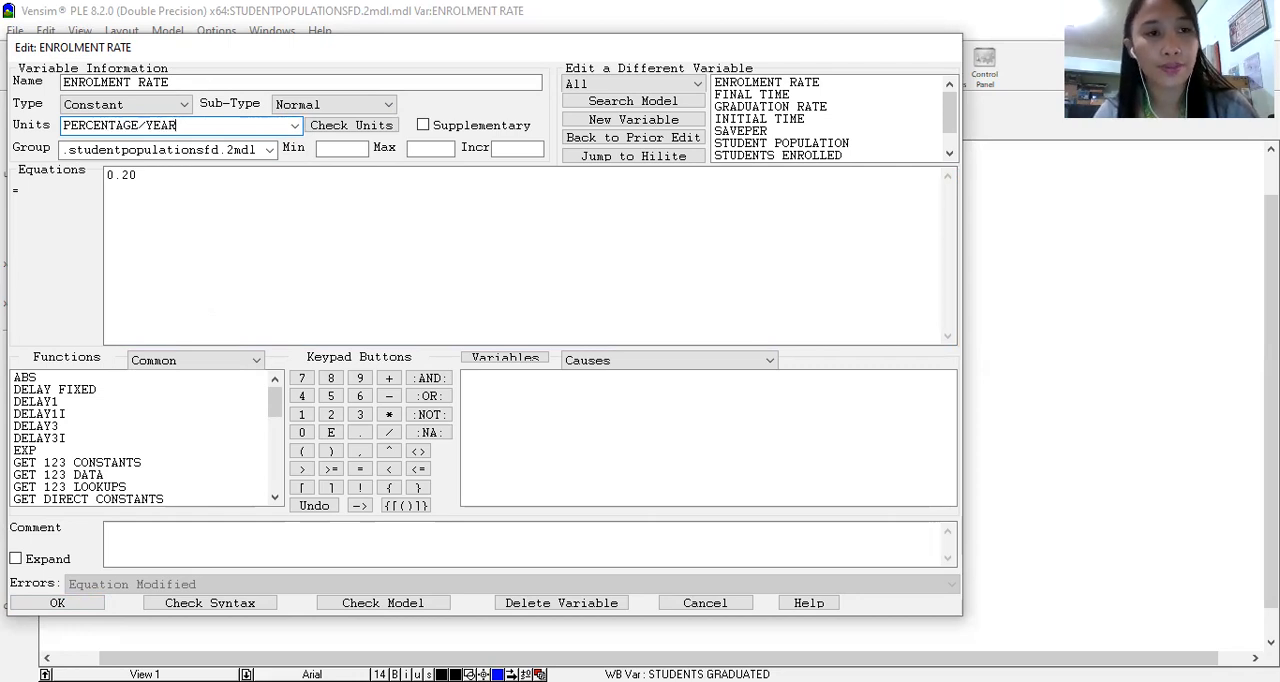
pyautogui.click(58, 603)
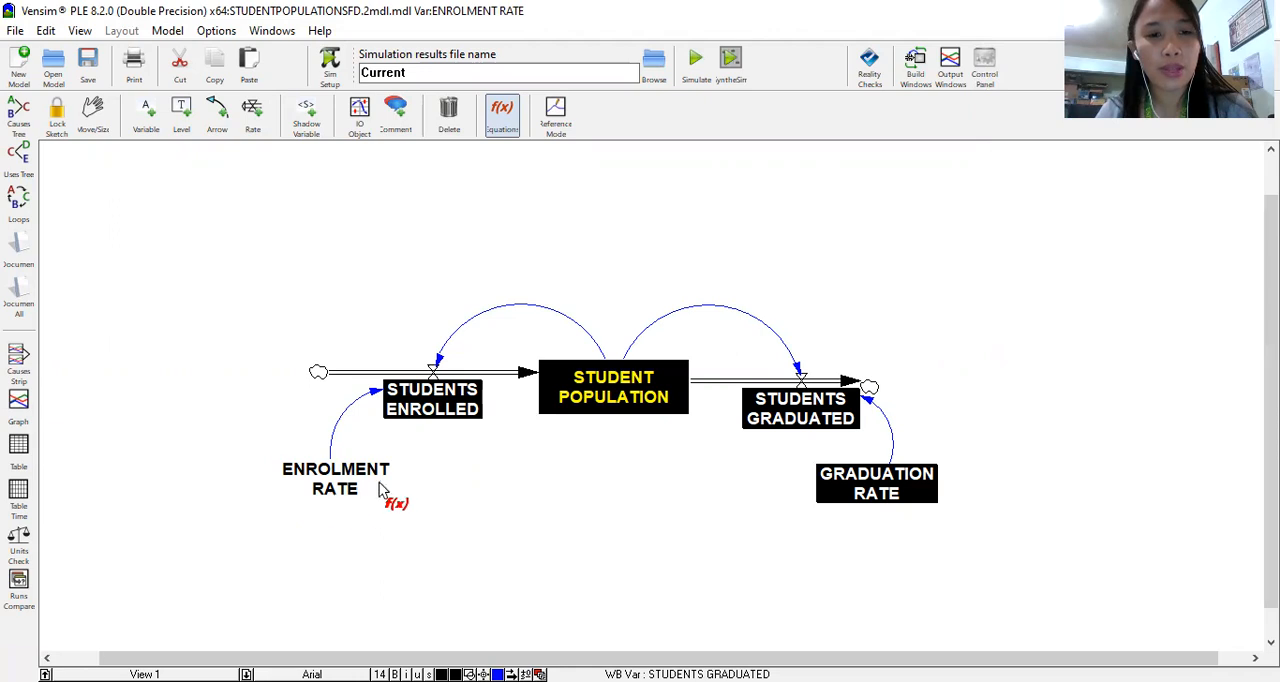
# Step: Define the GRADUATION RATE variable as the constant 0.10 with the units PERCENTAGE/YEAR
pyautogui.click(880, 488)
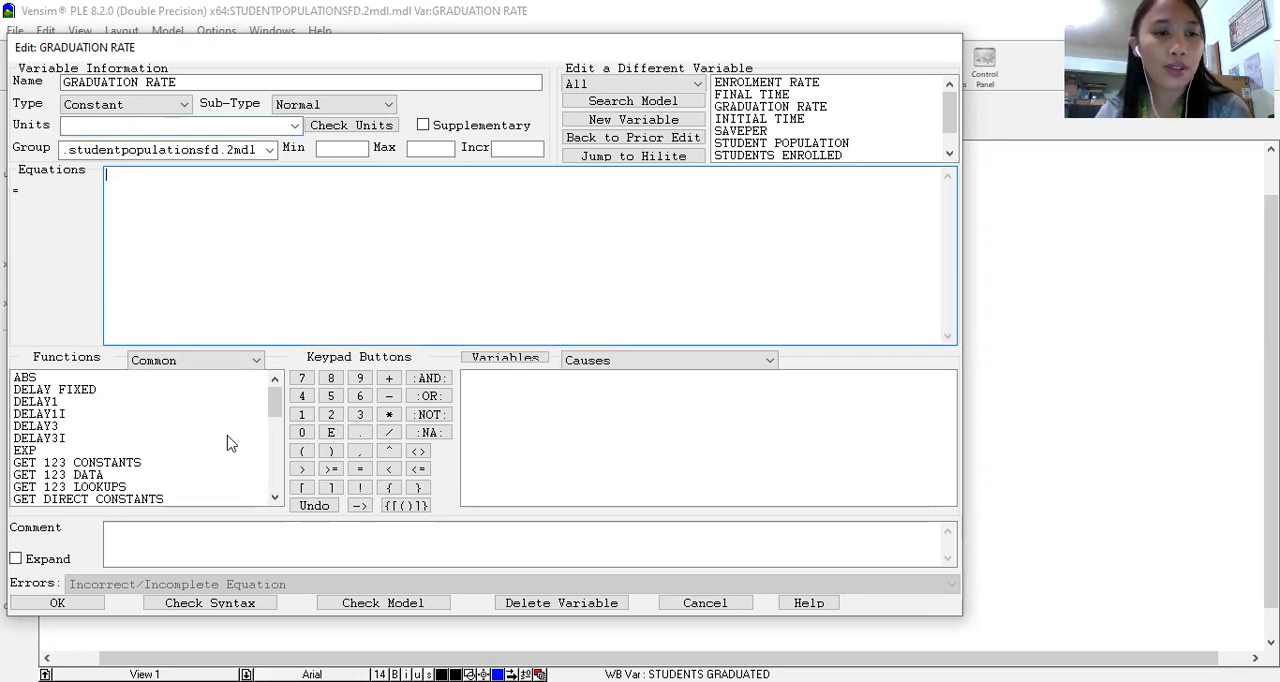
pyautogui.write('0.10')
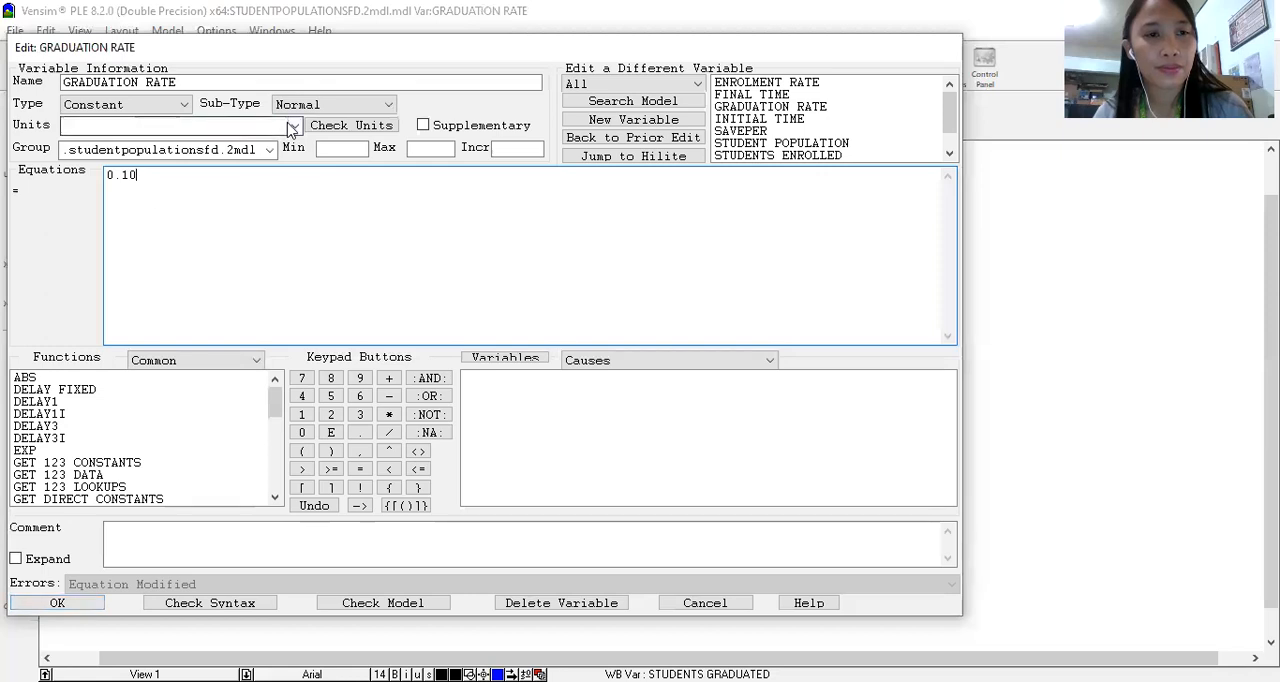
pyautogui.click(216, 128)
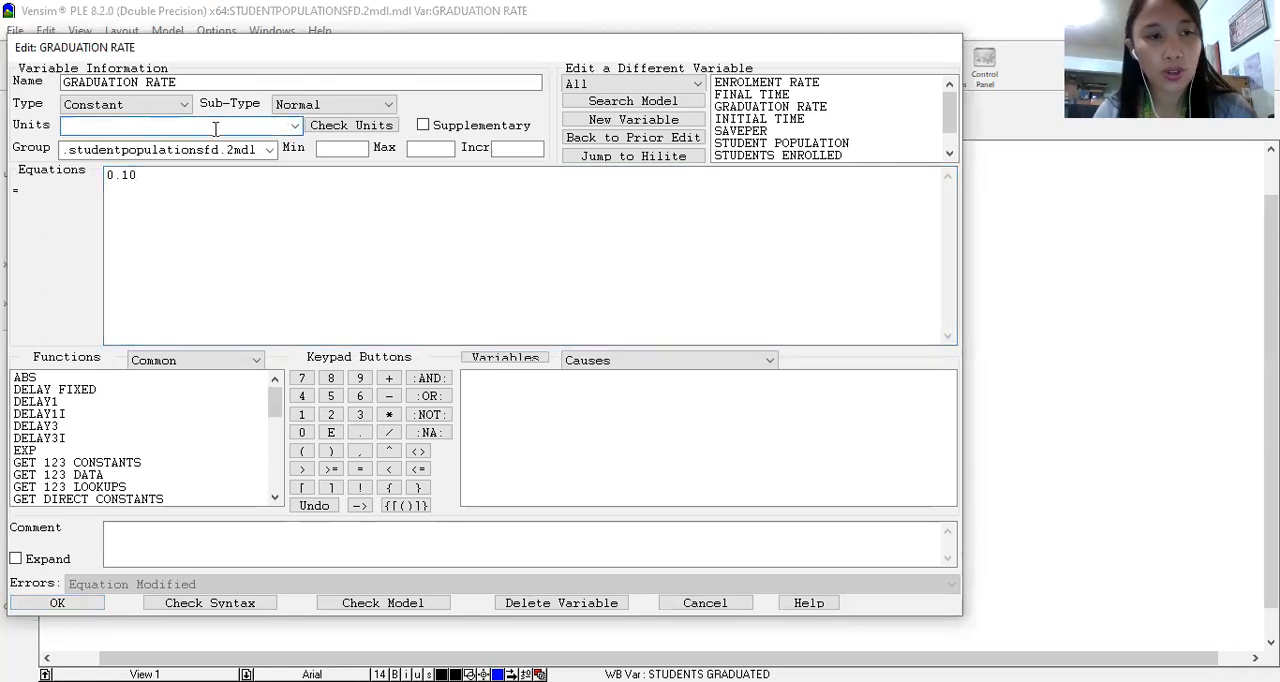
pyautogui.write('PERCEN')
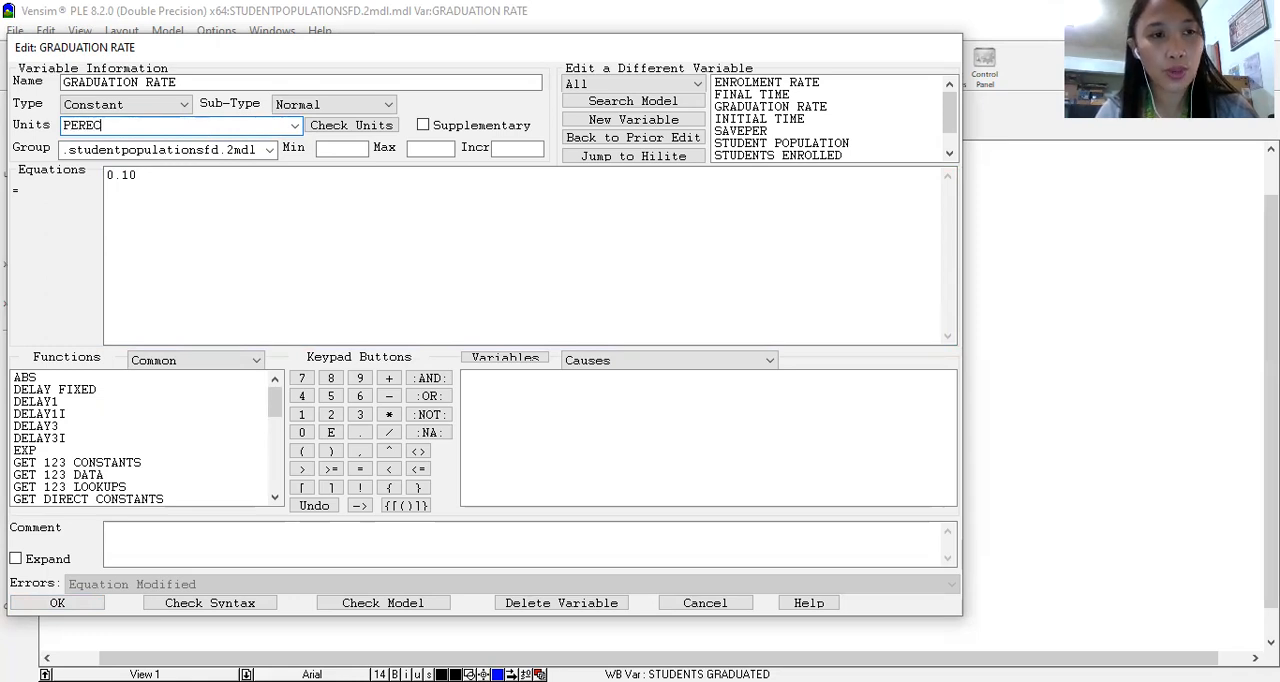
pyautogui.write('TAG')
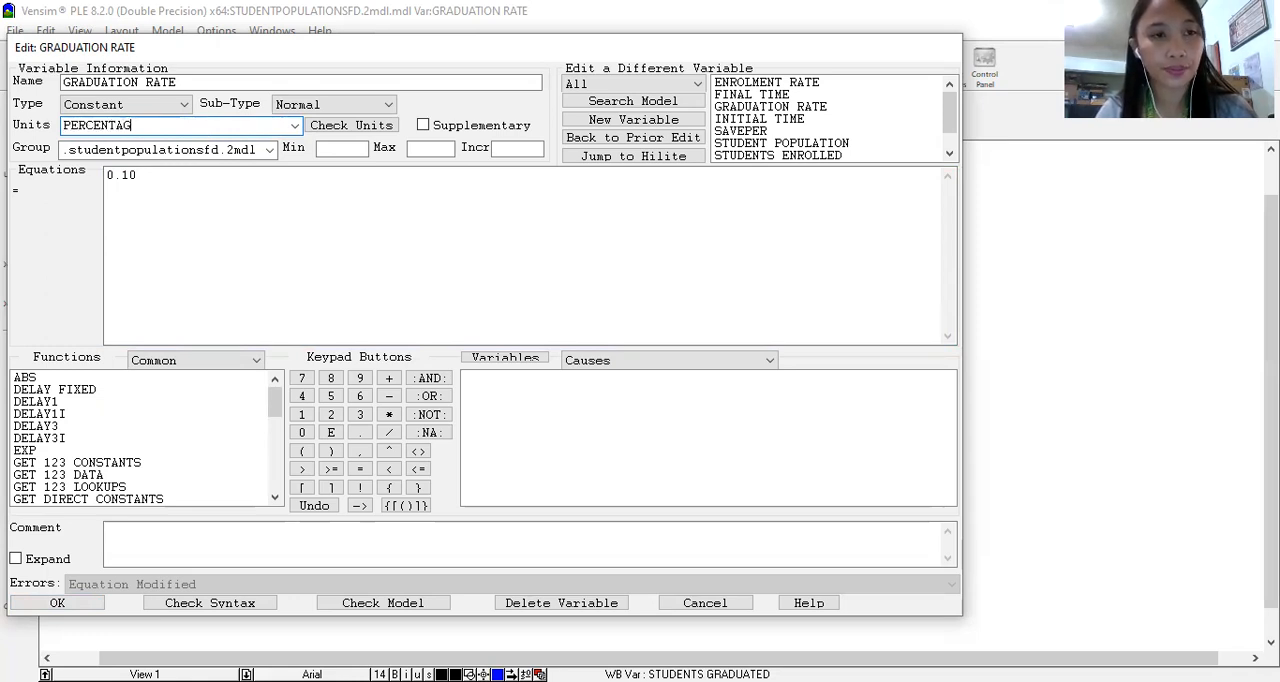
pyautogui.write('E/YEAR')
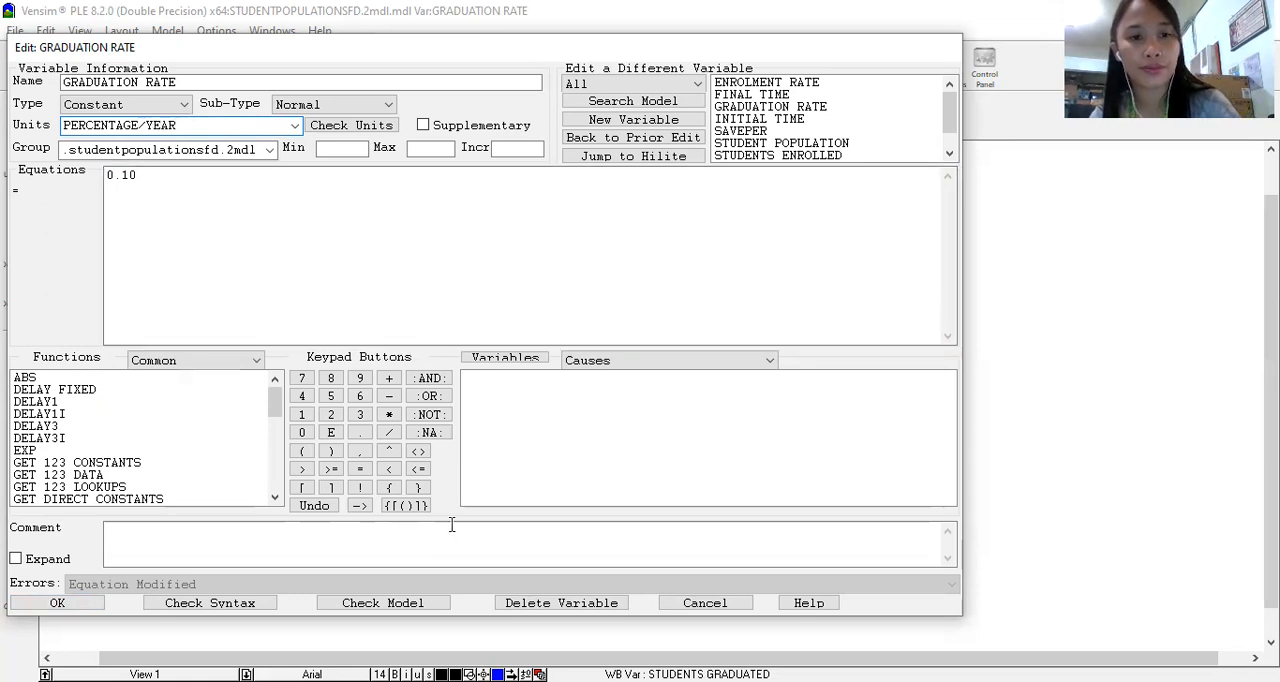
pyautogui.click(58, 605)
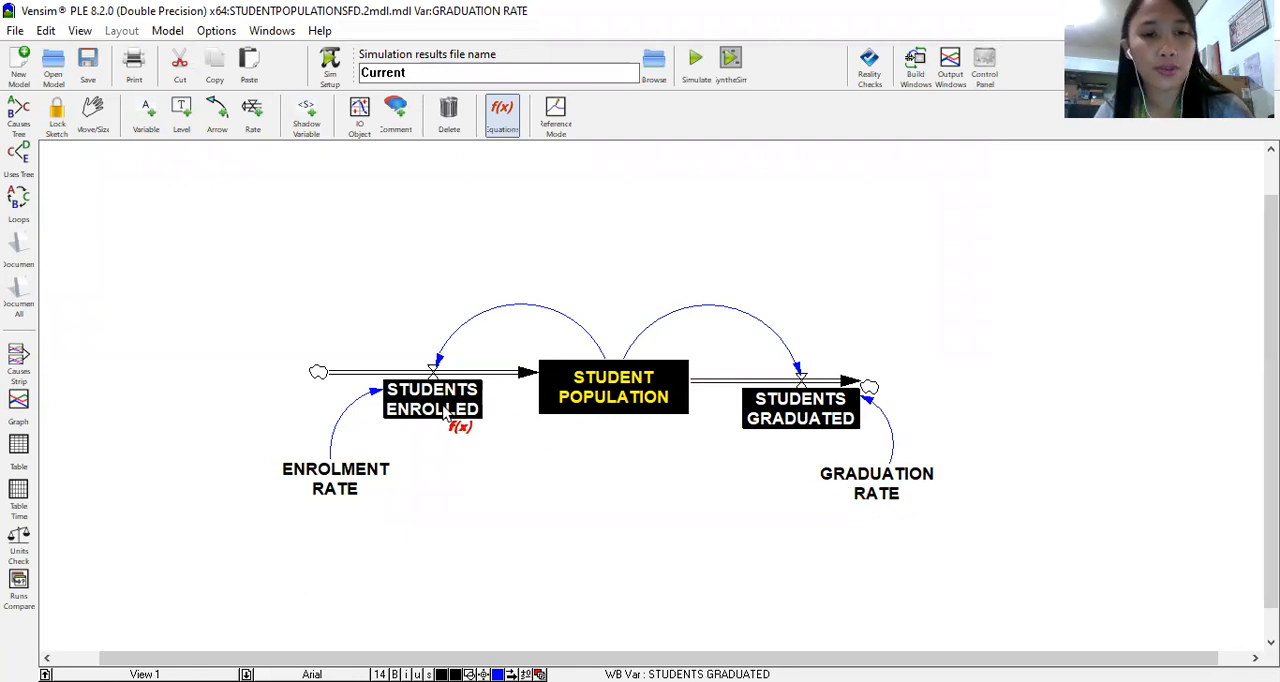
# Step: Set the initial value of the STUDENT POPULATION level to 1000, keeping its equation STUDENTS ENROLLED-STUDENTS GRADUATED
pyautogui.click(614, 397)
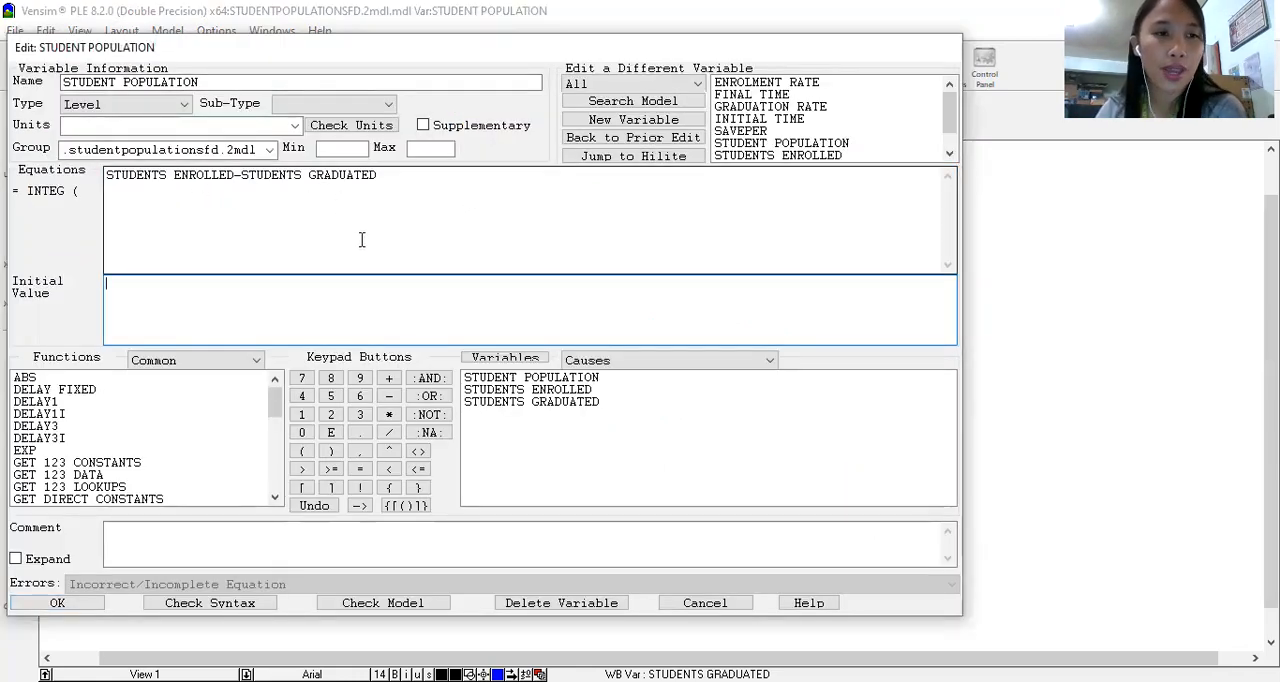
pyautogui.moveTo(388, 176); pyautogui.dragTo(82, 205)
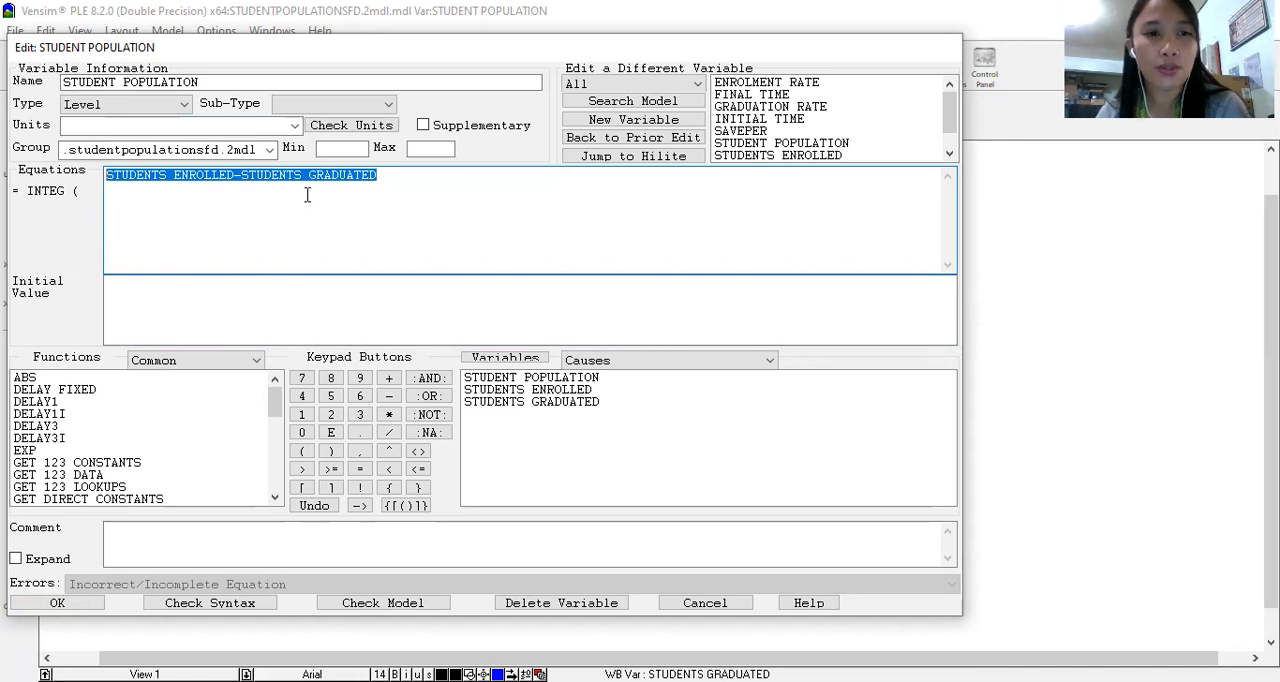
pyautogui.click(241, 316)
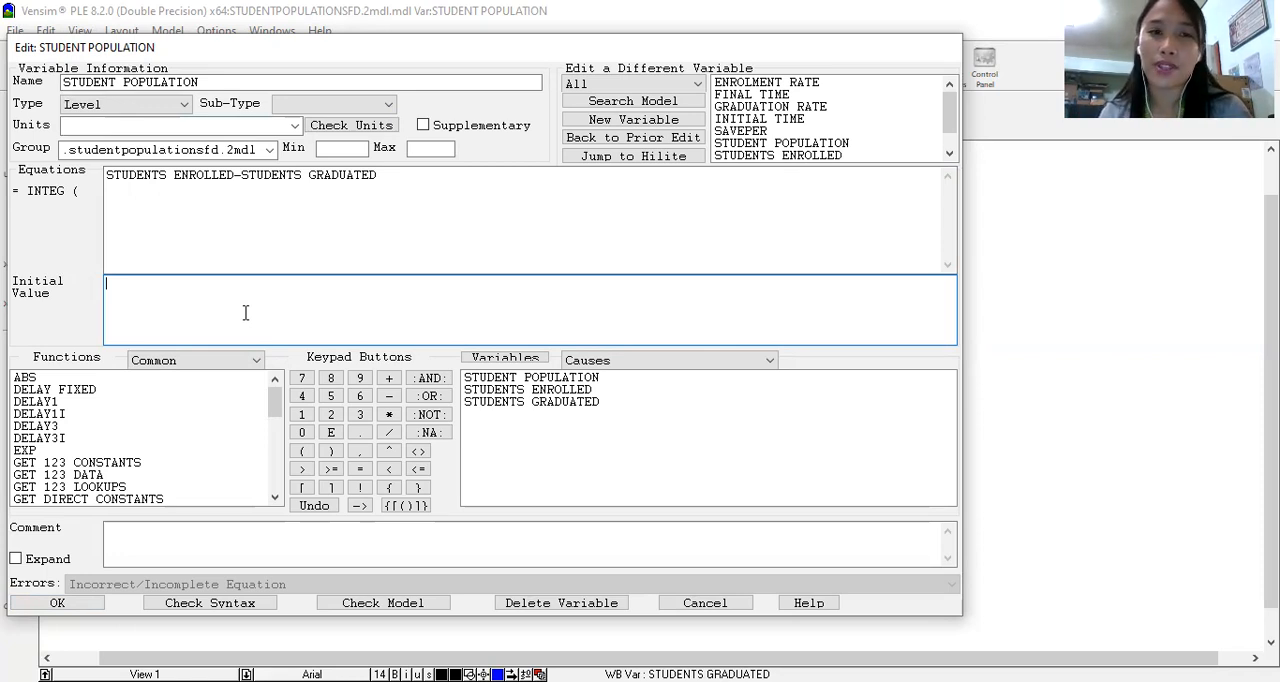
pyautogui.write('2000')
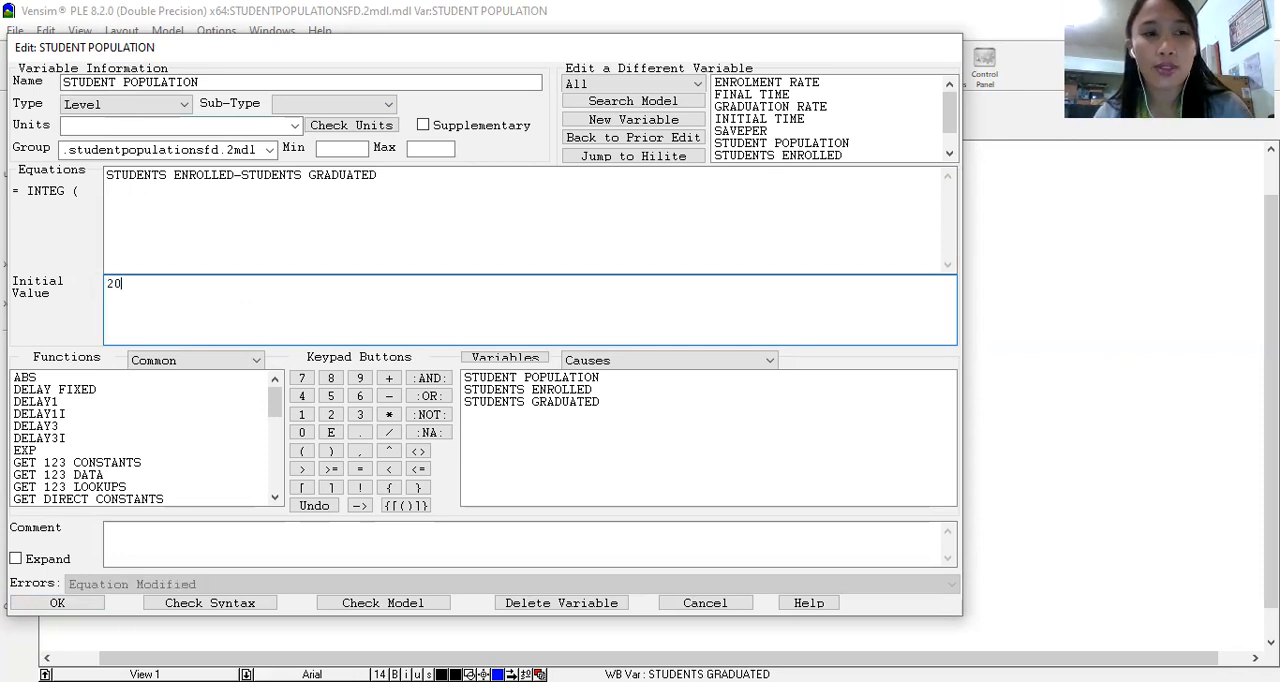
pyautogui.press('BackSpace')
pyautogui.press('BackSpace')
pyautogui.press('BackSpace')
pyautogui.press('BackSpace')
pyautogui.write('1000')
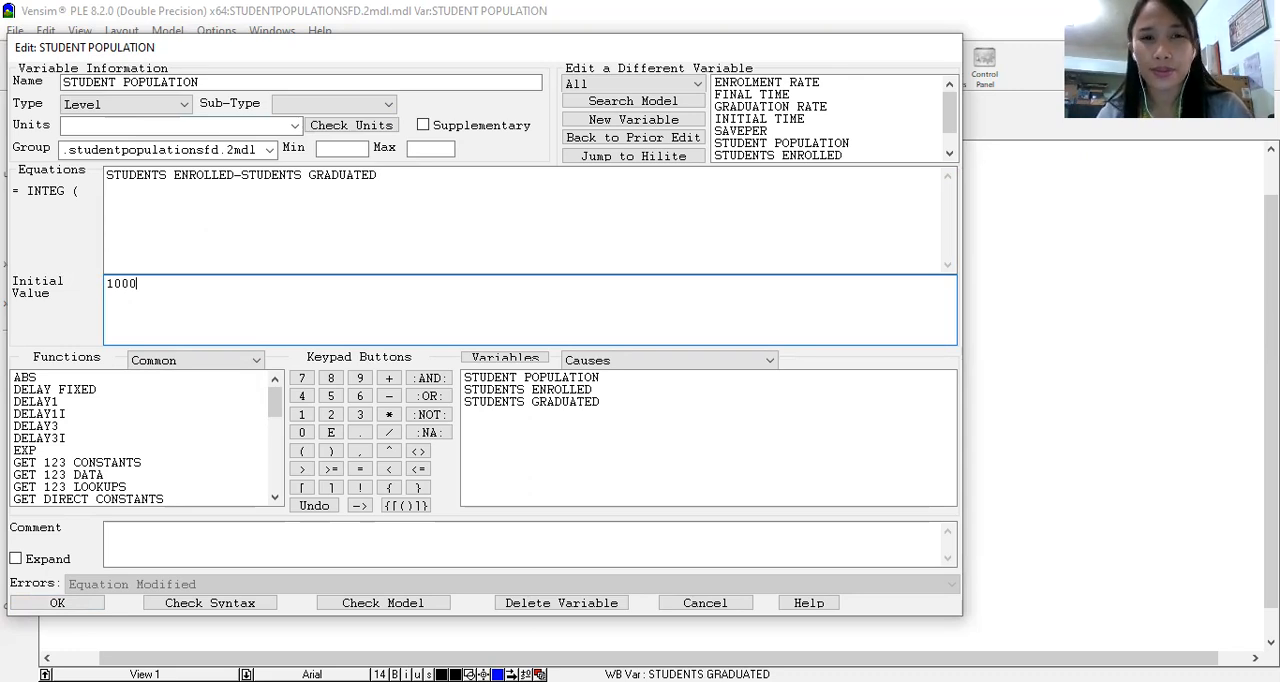
pyautogui.moveTo(139, 285); pyautogui.dragTo(93, 291)
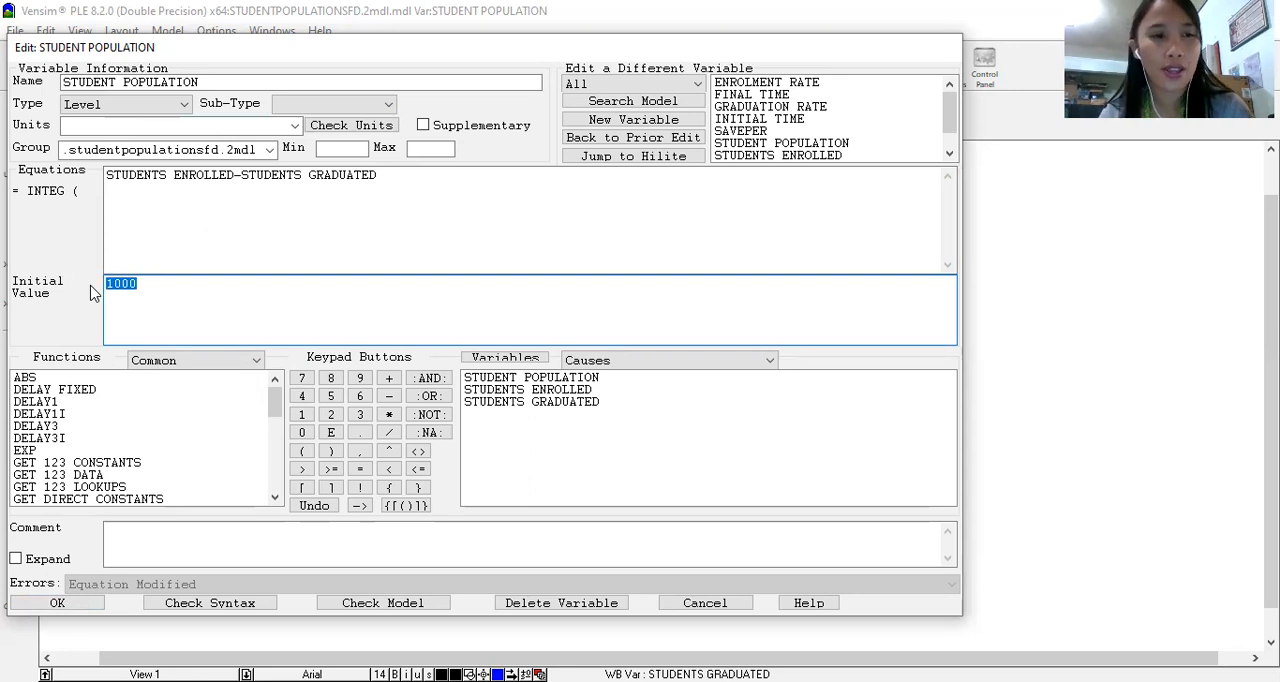
pyautogui.click(70, 607)
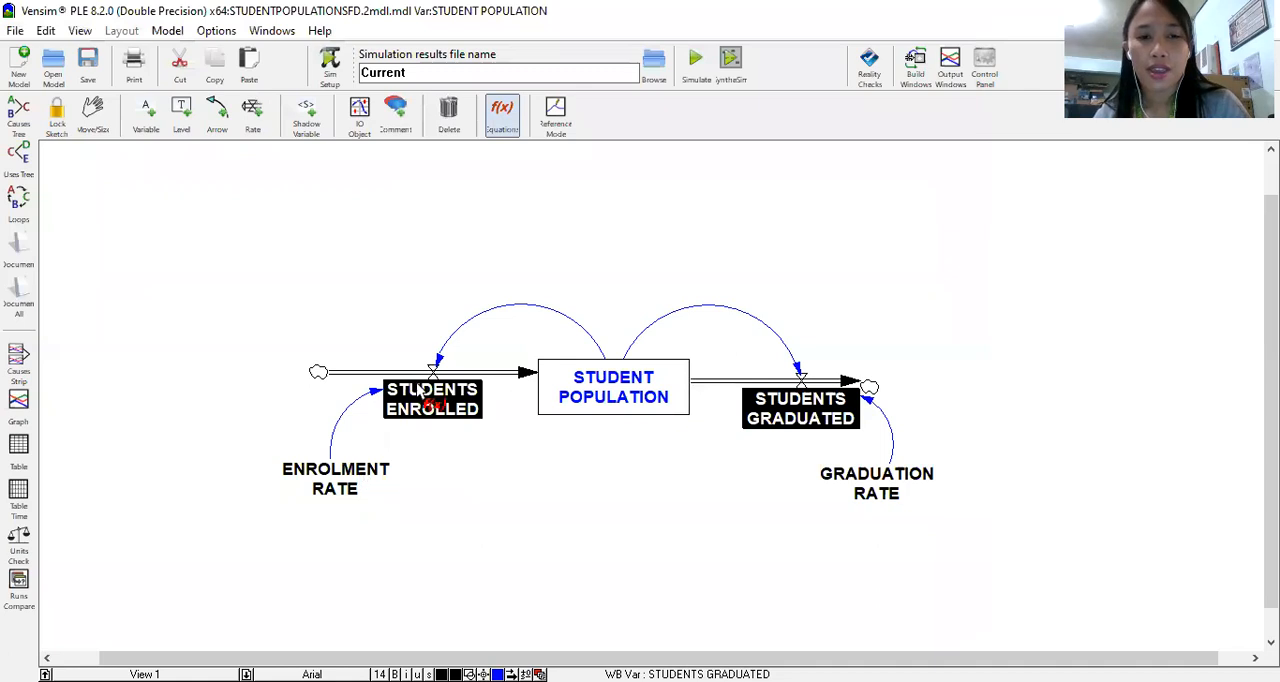
# Step: Open the equation of the STUDENTS ENROLLED rate and set its units to STUDENTS
pyautogui.click(420, 392)
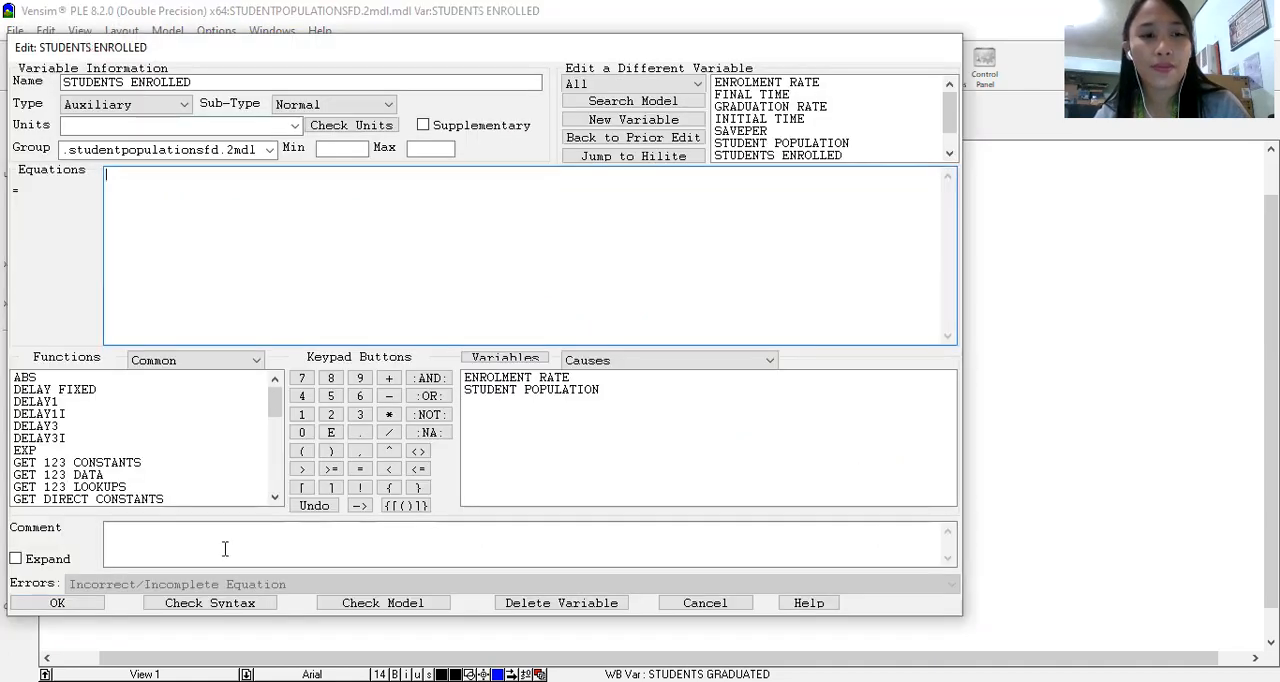
pyautogui.click(210, 561)
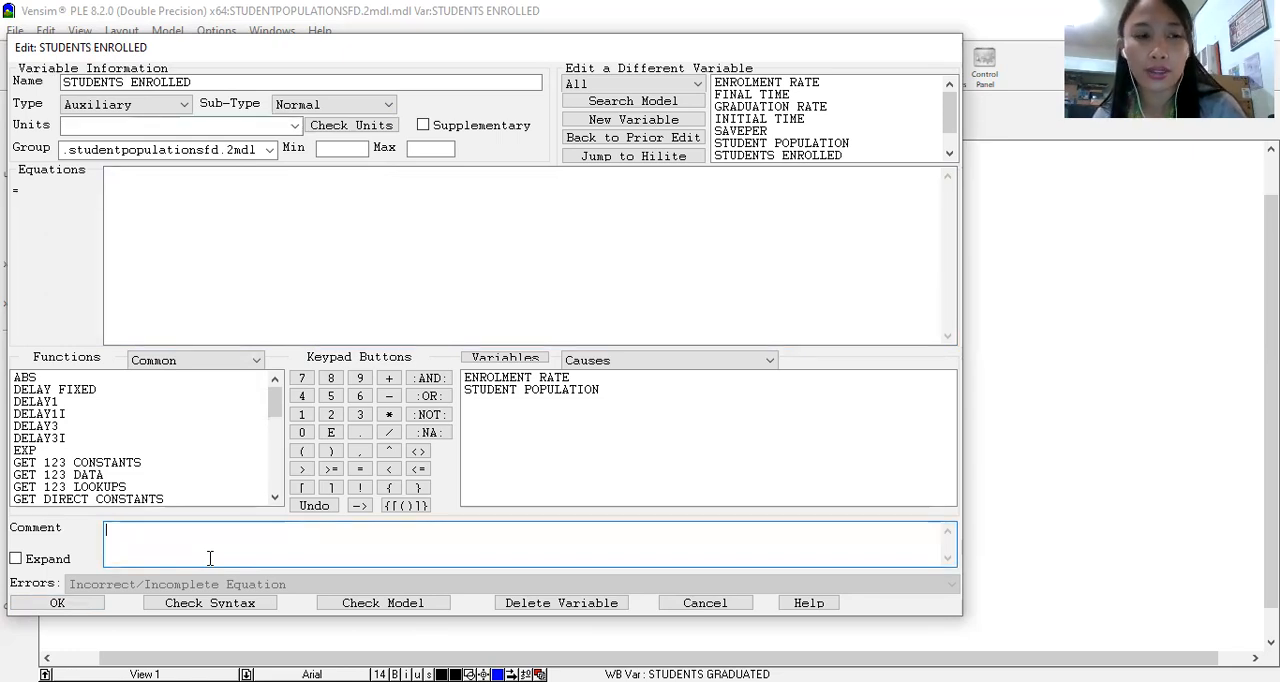
pyautogui.click(277, 234)
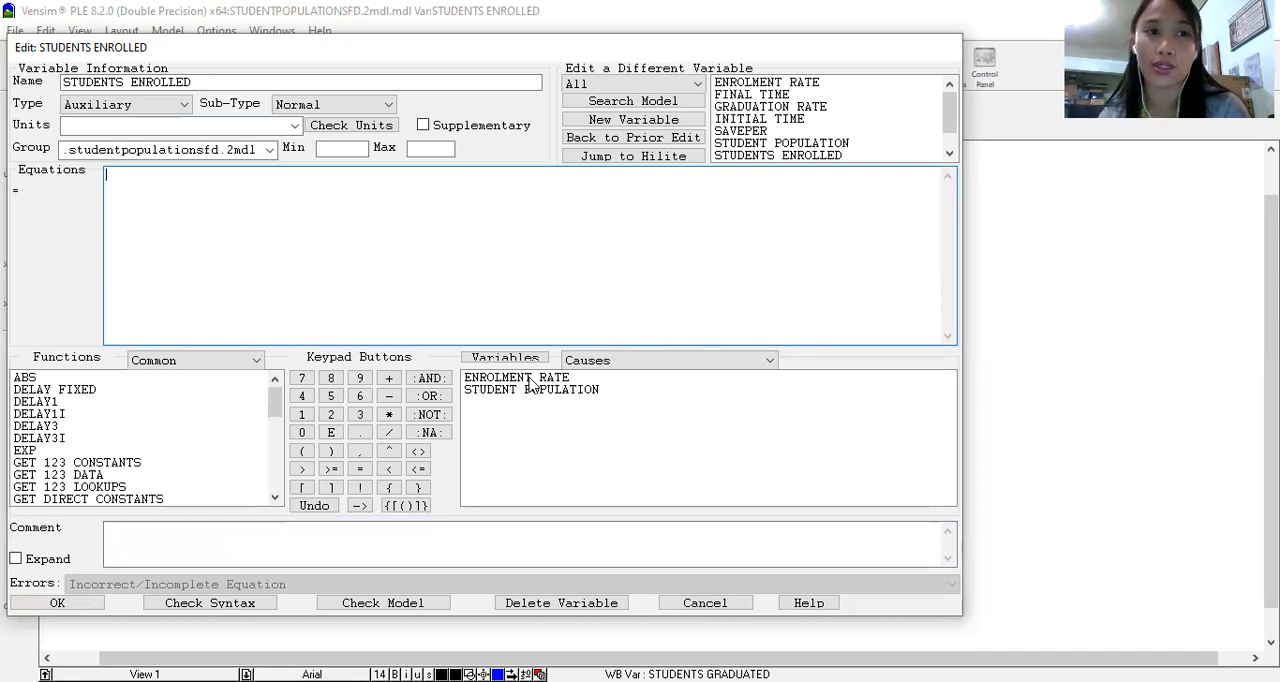
pyautogui.click(102, 127)
pyautogui.write('NO.O')
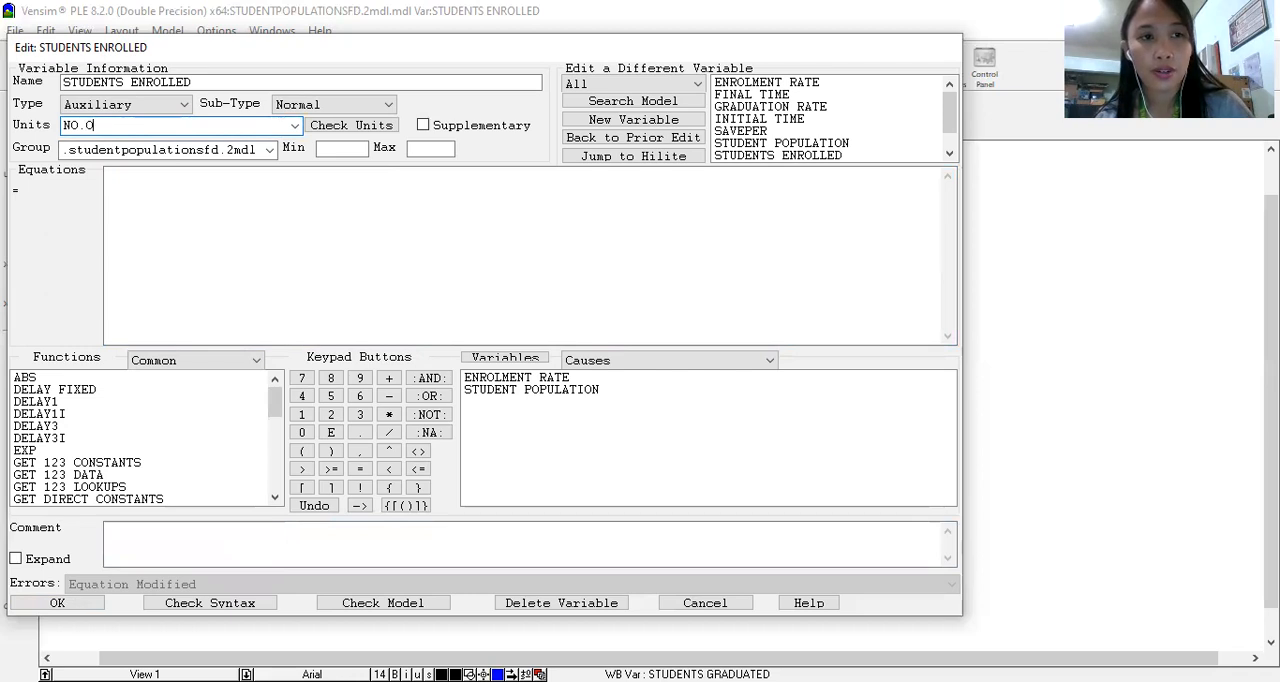
pyautogui.write('F STUDENTS')
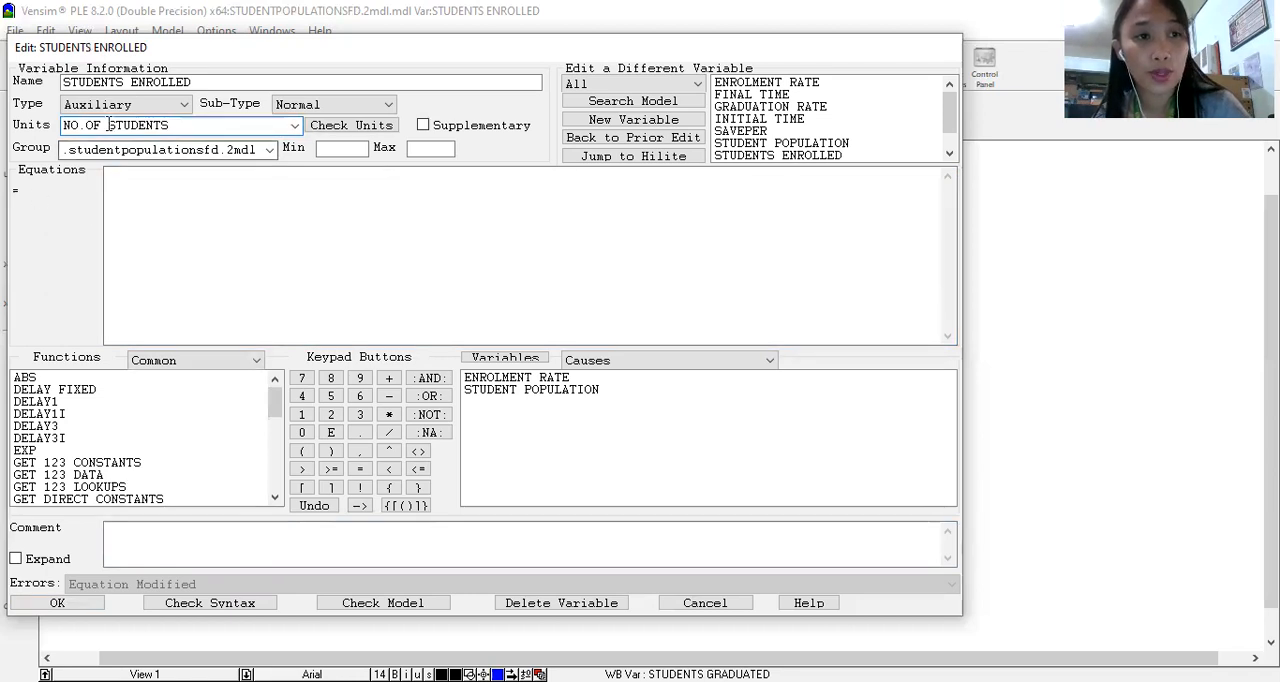
pyautogui.moveTo(112, 126); pyautogui.dragTo(58, 127)
pyautogui.press('BackSpace')
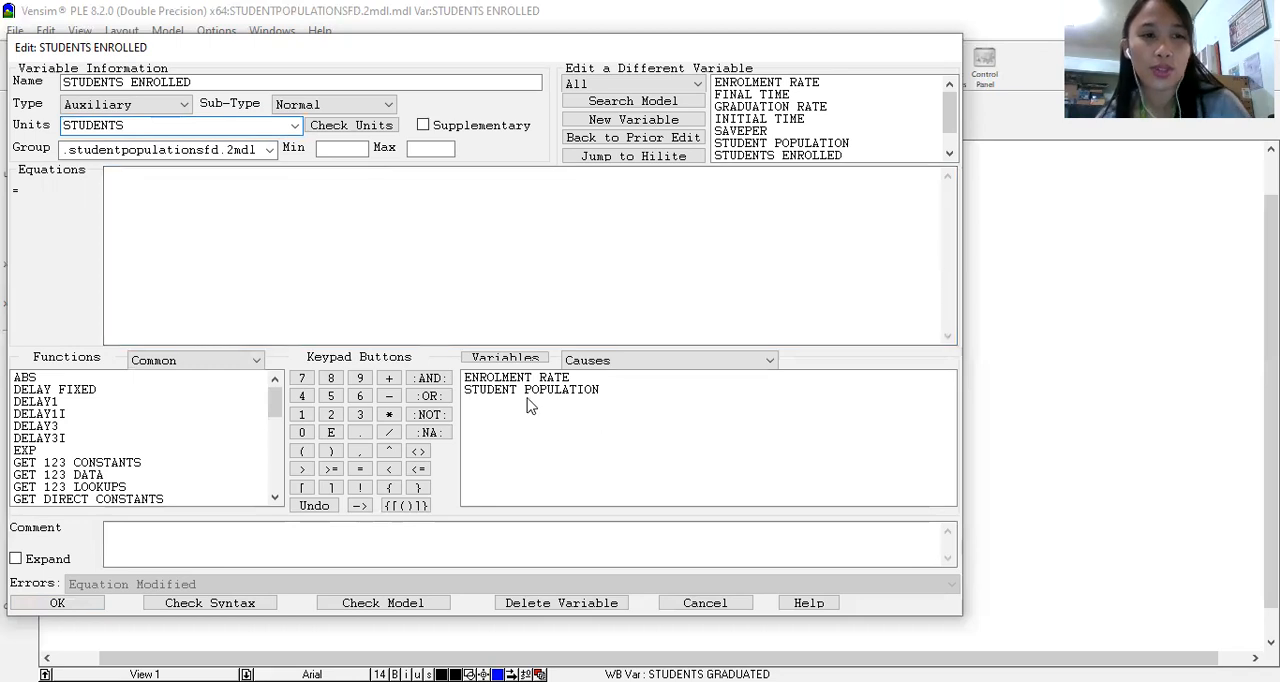
# Step: Define the STUDENTS ENROLLED equation as ENROLMENT RATE*STUDENT POPULATION and accept it
pyautogui.click(556, 390)
pyautogui.click(157, 222)
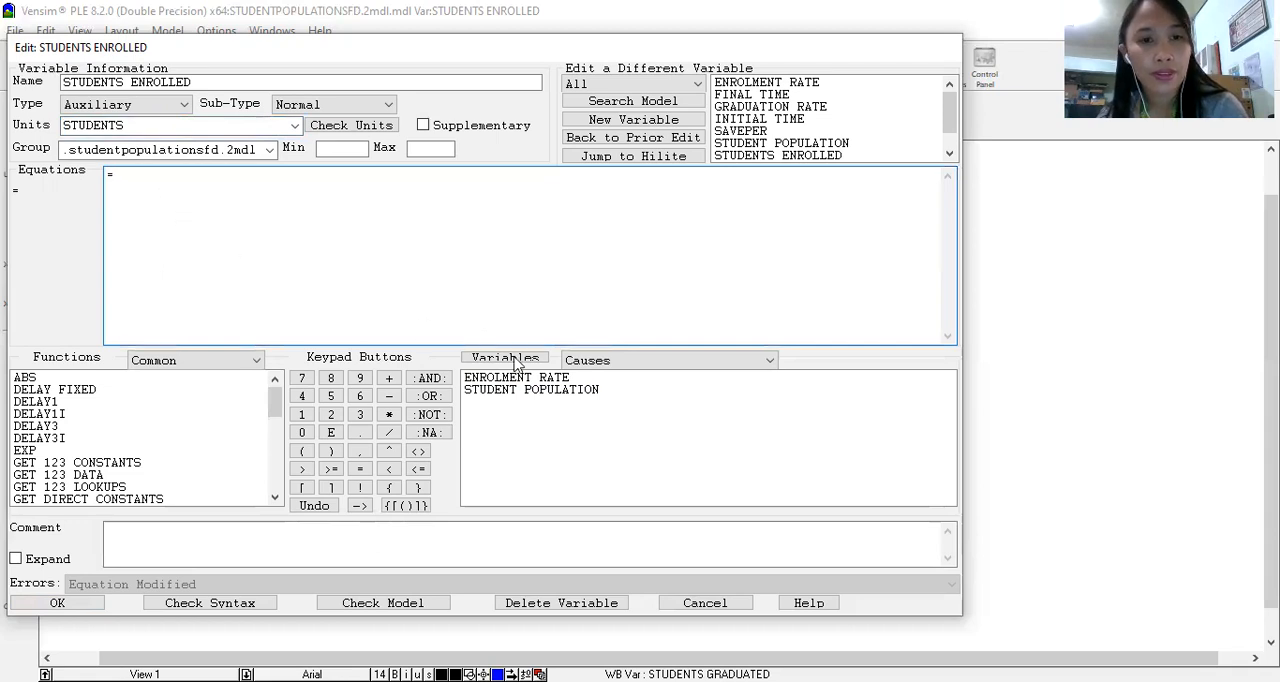
pyautogui.click(553, 378)
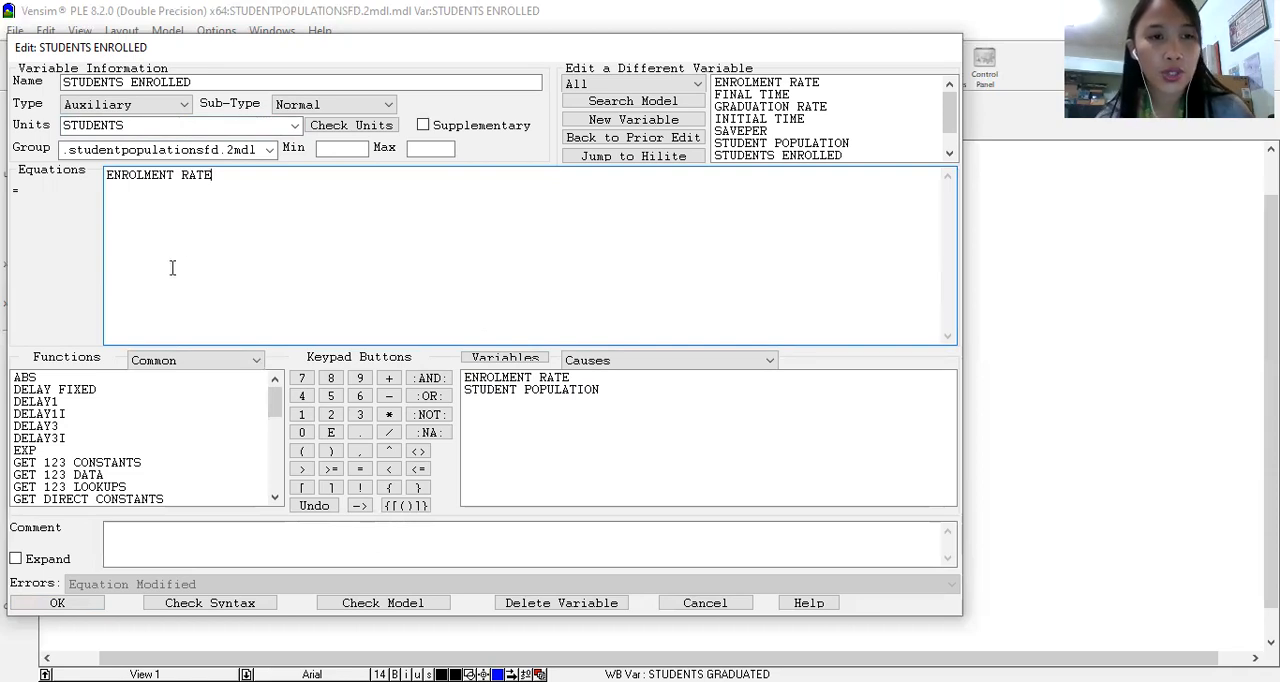
pyautogui.click(389, 414)
pyautogui.click(490, 389)
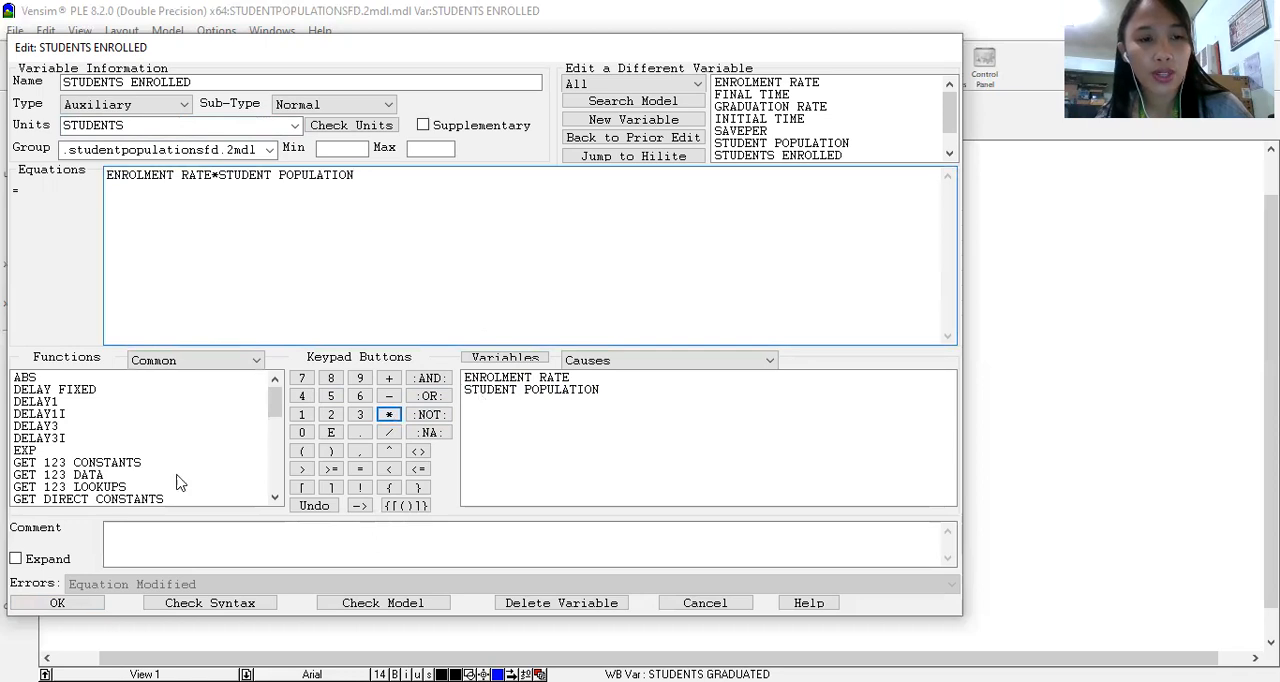
pyautogui.click(62, 608)
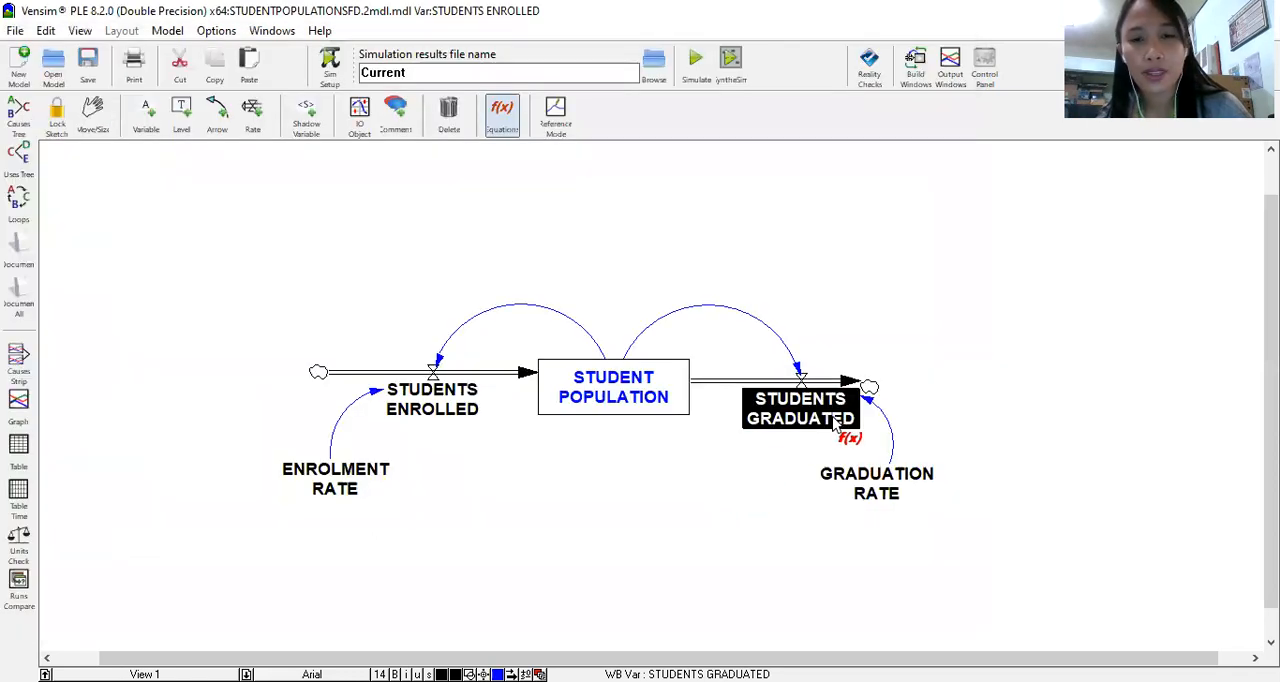
# Step: Define the STUDENTS GRADUATED equation as GRADUATION RATE*STUDENT POPULATION and accept it
pyautogui.click(828, 412)
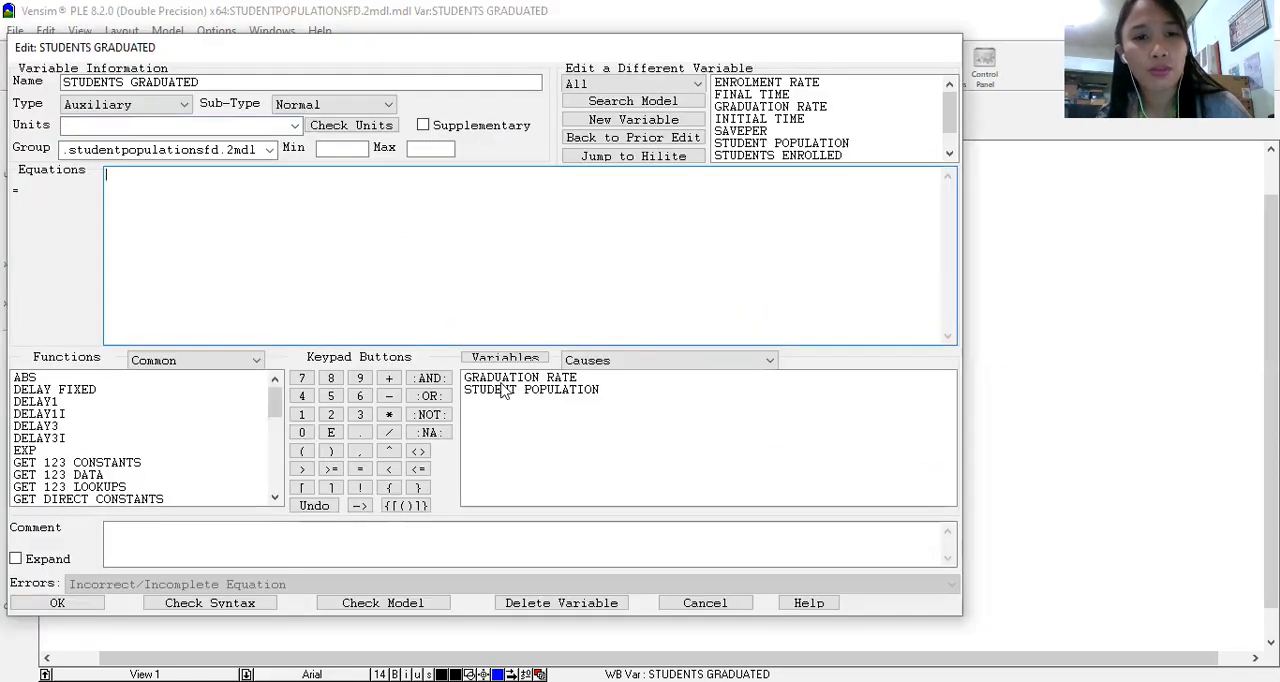
pyautogui.click(514, 381)
pyautogui.click(389, 414)
pyautogui.click(509, 392)
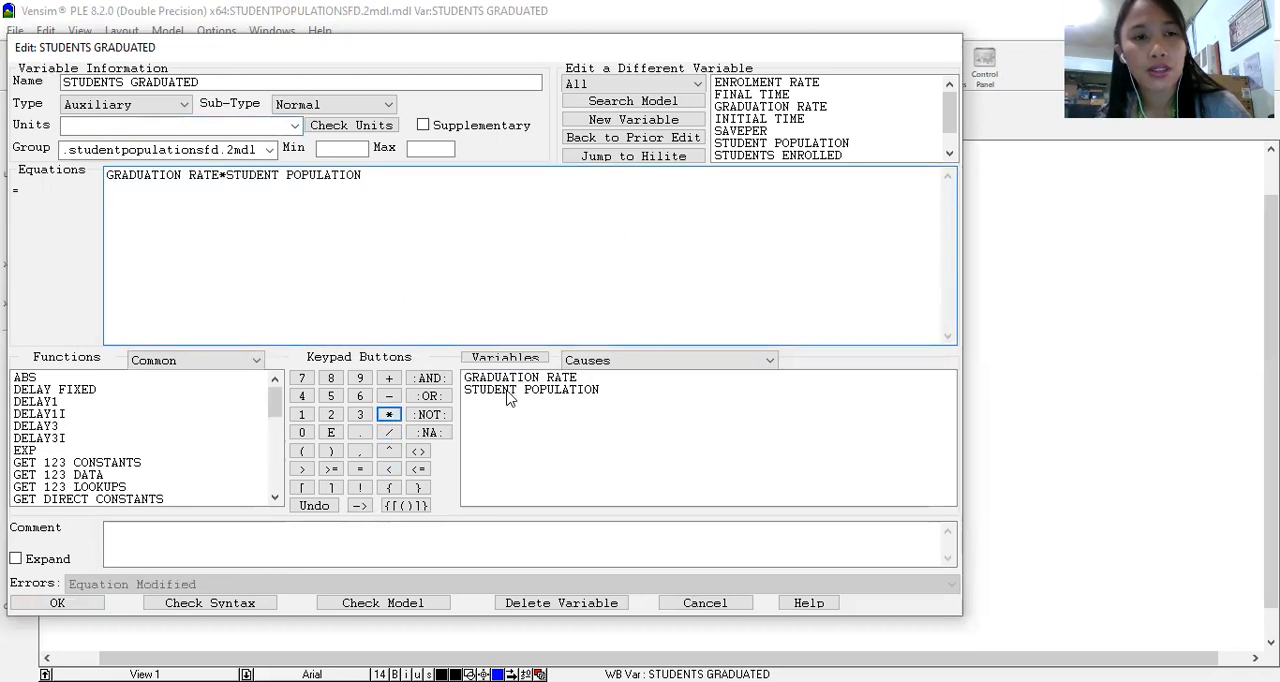
pyautogui.click(57, 610)
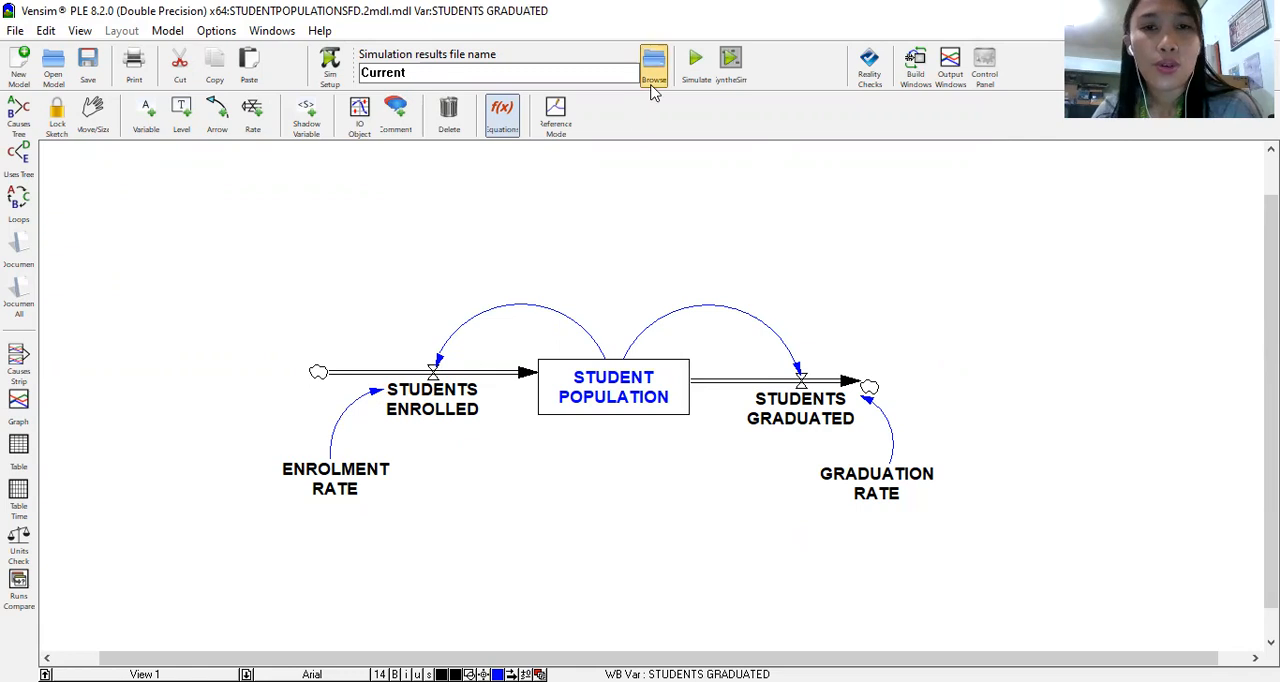
# Step: Simulate the model and store the results as a new dataset named STUDENTPOPULATION instead of overwriting Current
pyautogui.click(697, 64)
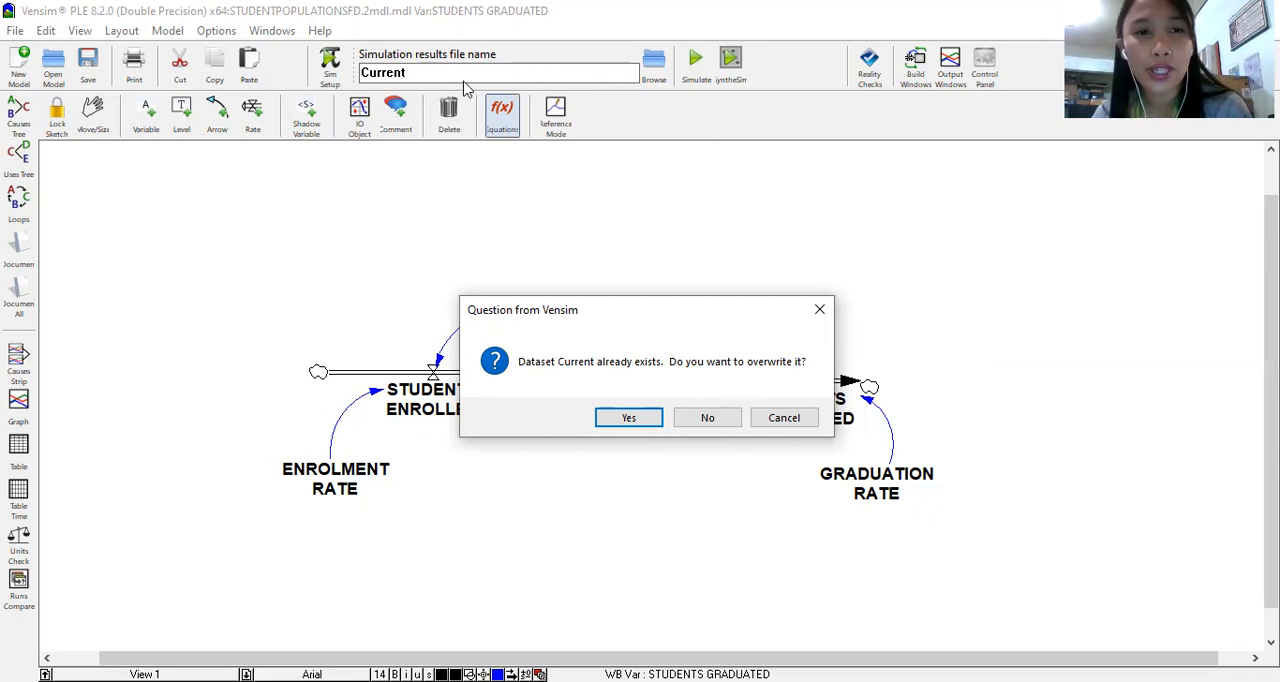
pyautogui.click(712, 420)
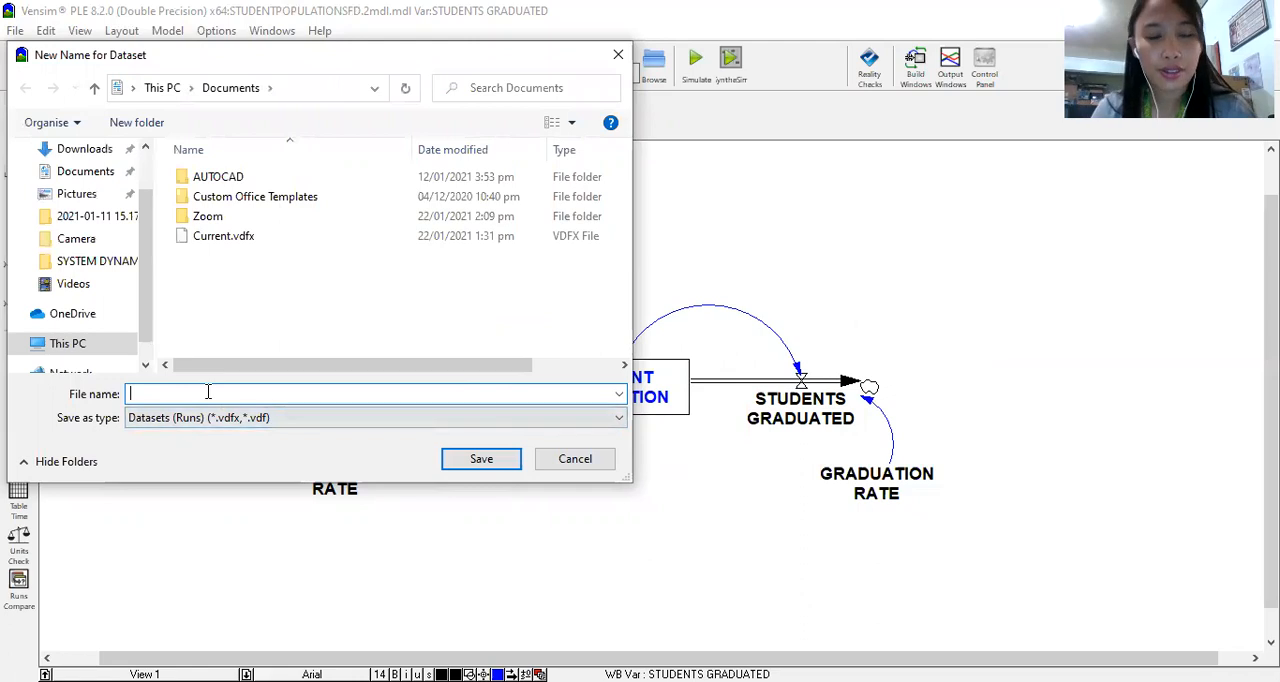
pyautogui.write('S')
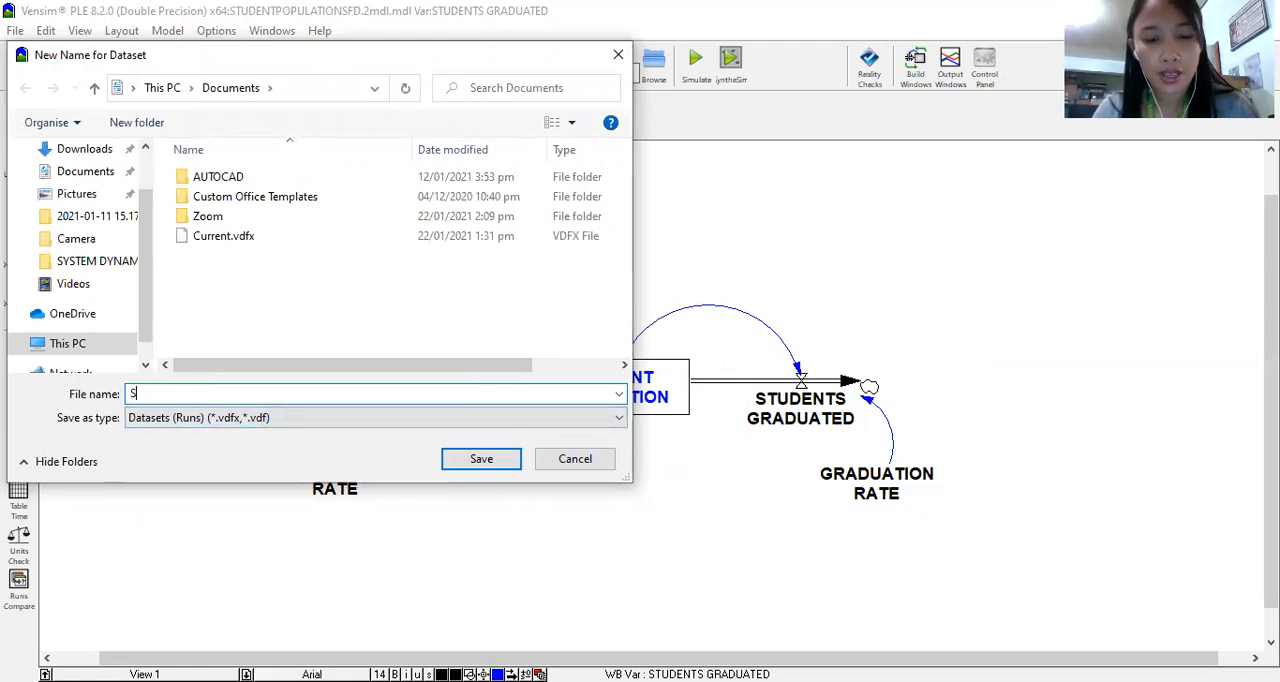
pyautogui.write('TUDENT')
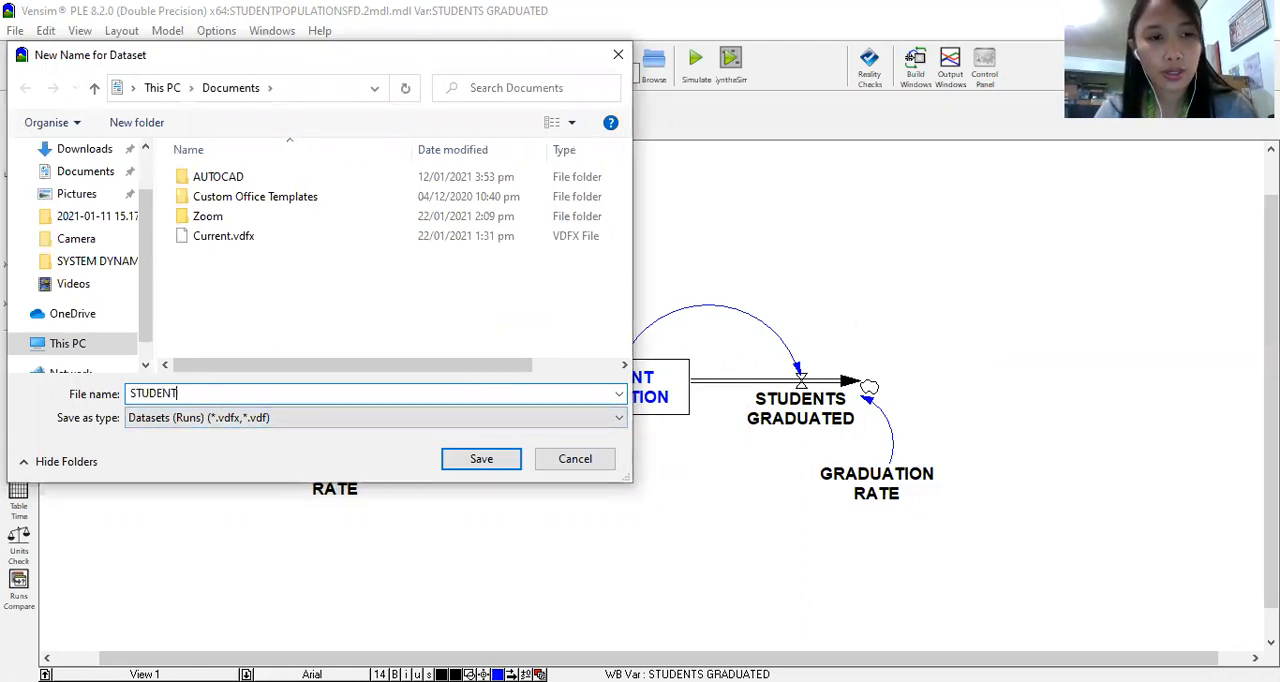
pyautogui.write('POPUL')
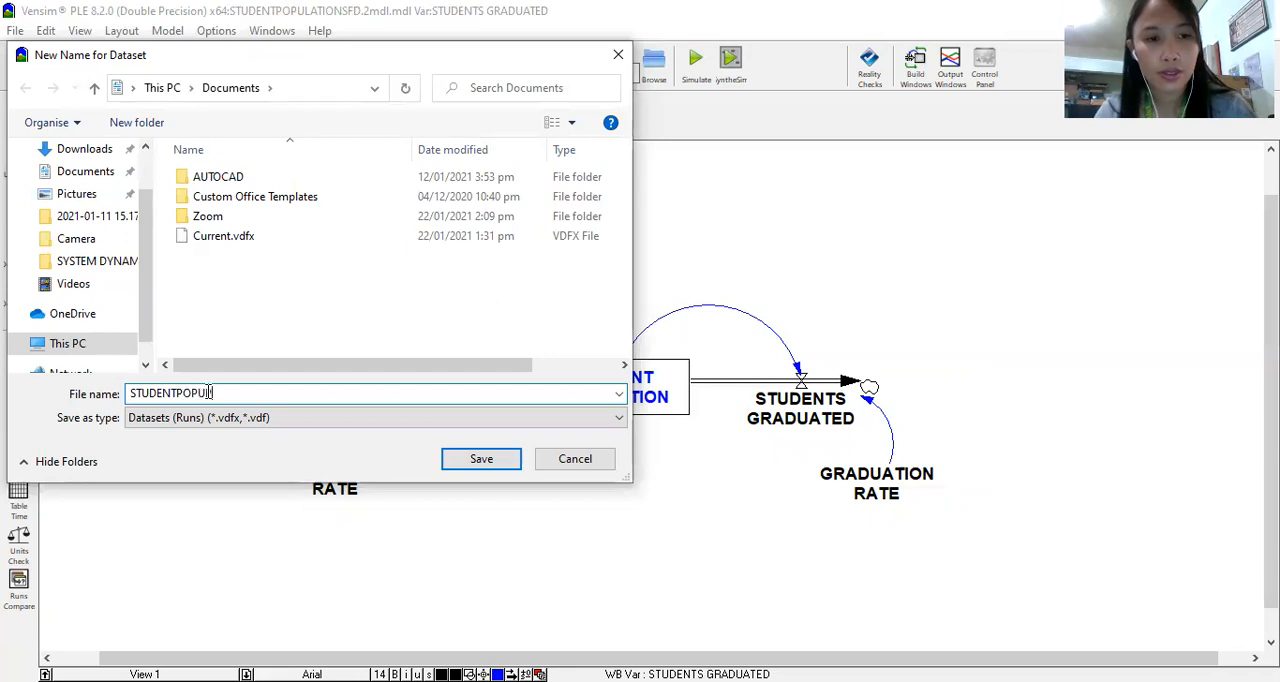
pyautogui.write('ATION')
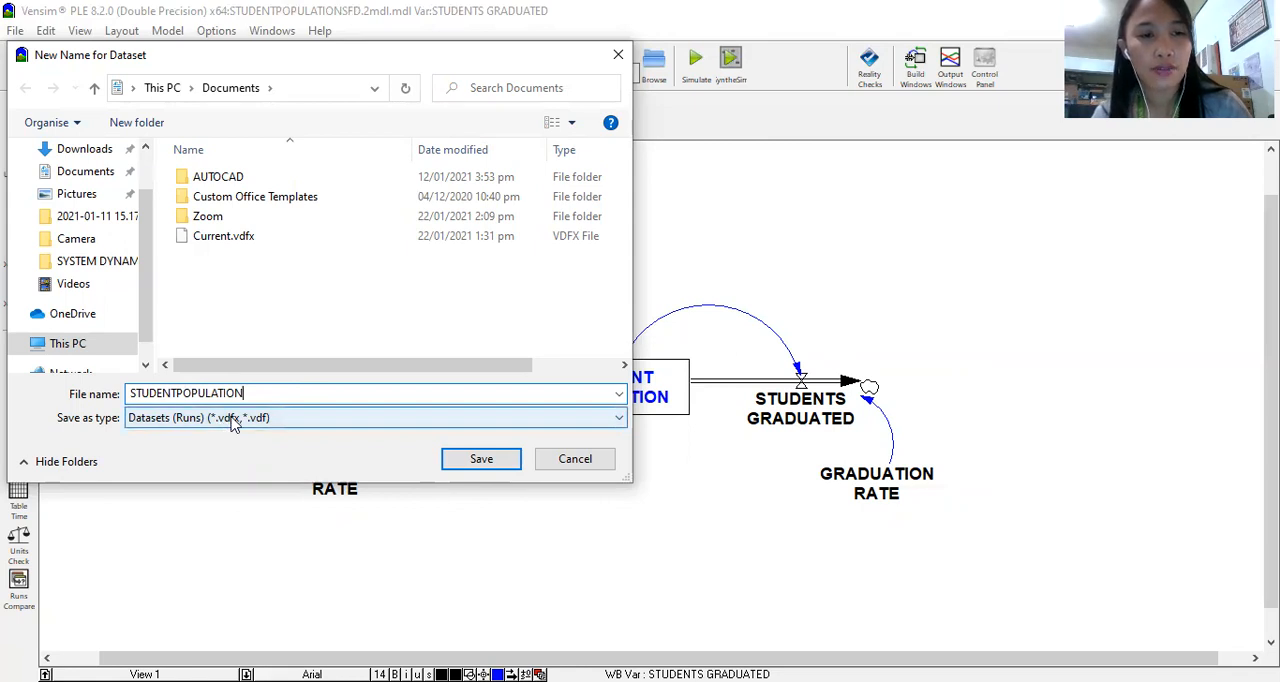
pyautogui.click(481, 460)
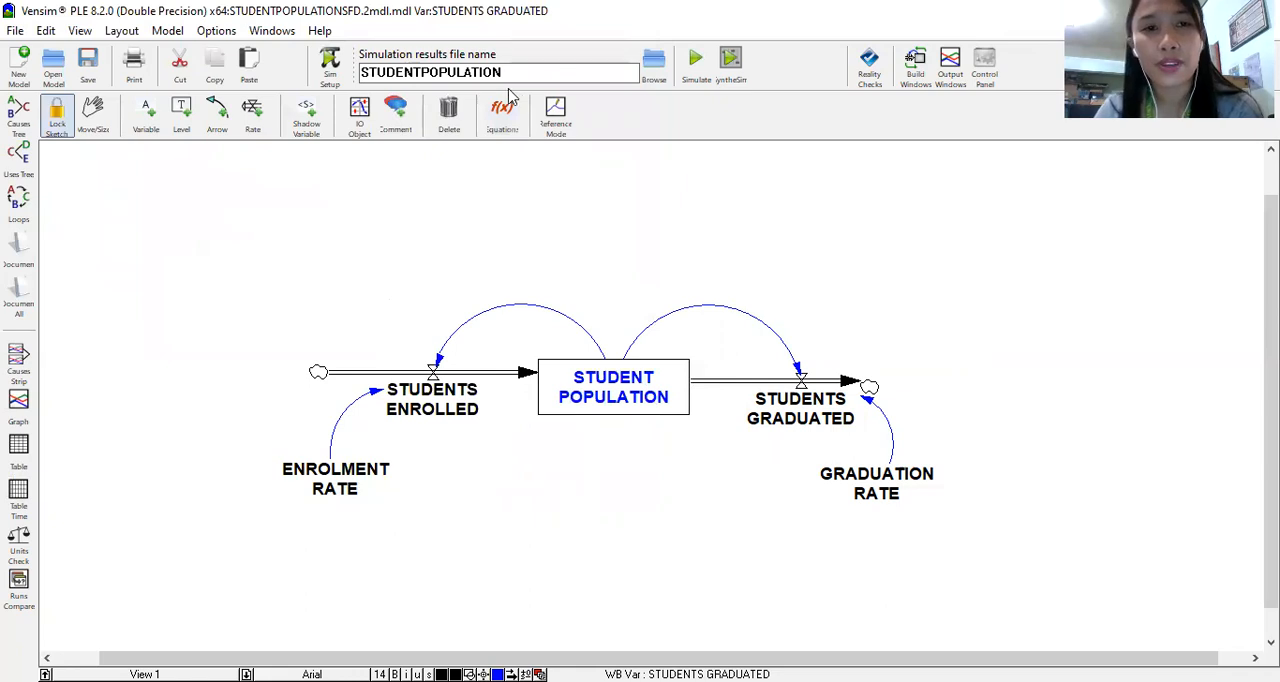
# Step: Simulate the model again under the results name STUDENTPOPULATION, overwriting the existing dataset
pyautogui.moveTo(516, 72); pyautogui.dragTo(358, 80)
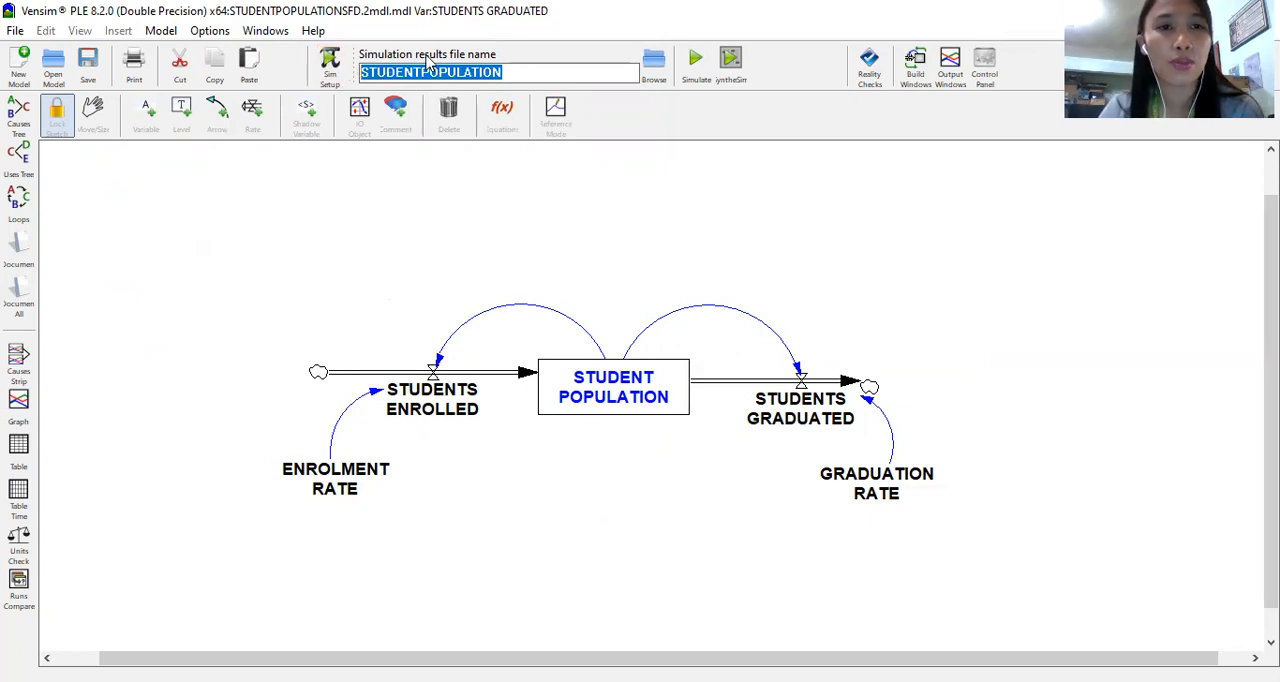
pyautogui.click(528, 75)
pyautogui.click(695, 60)
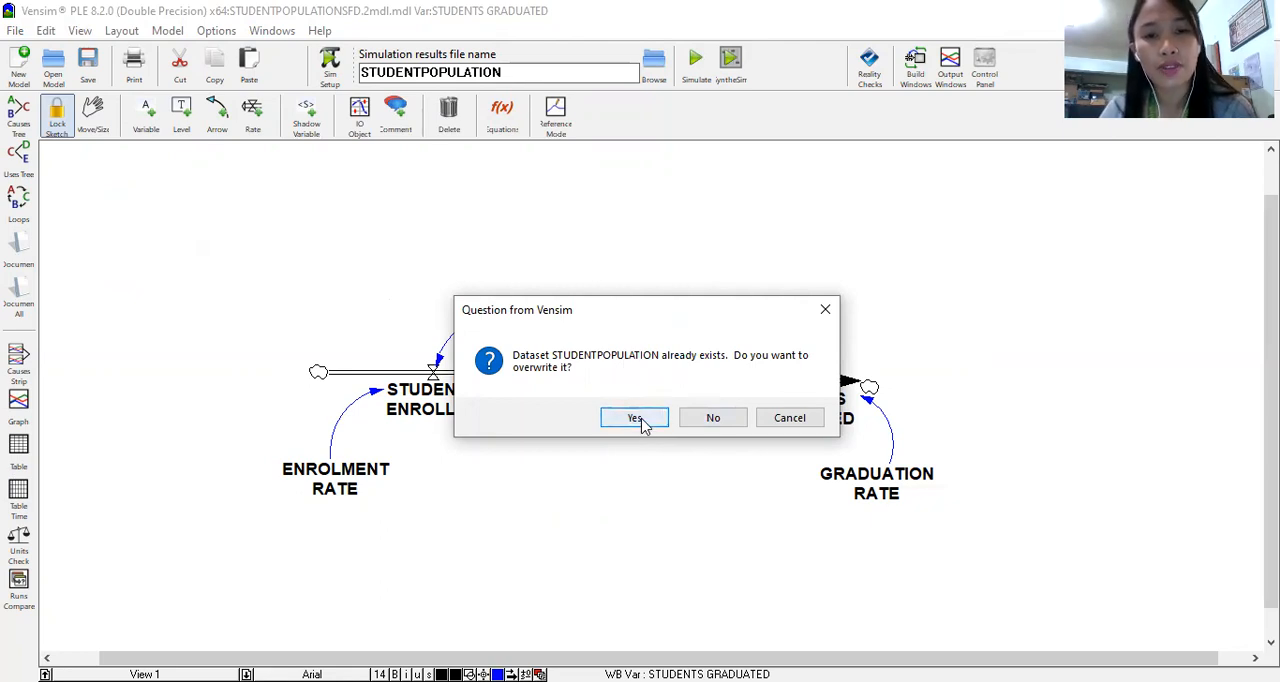
pyautogui.click(637, 419)
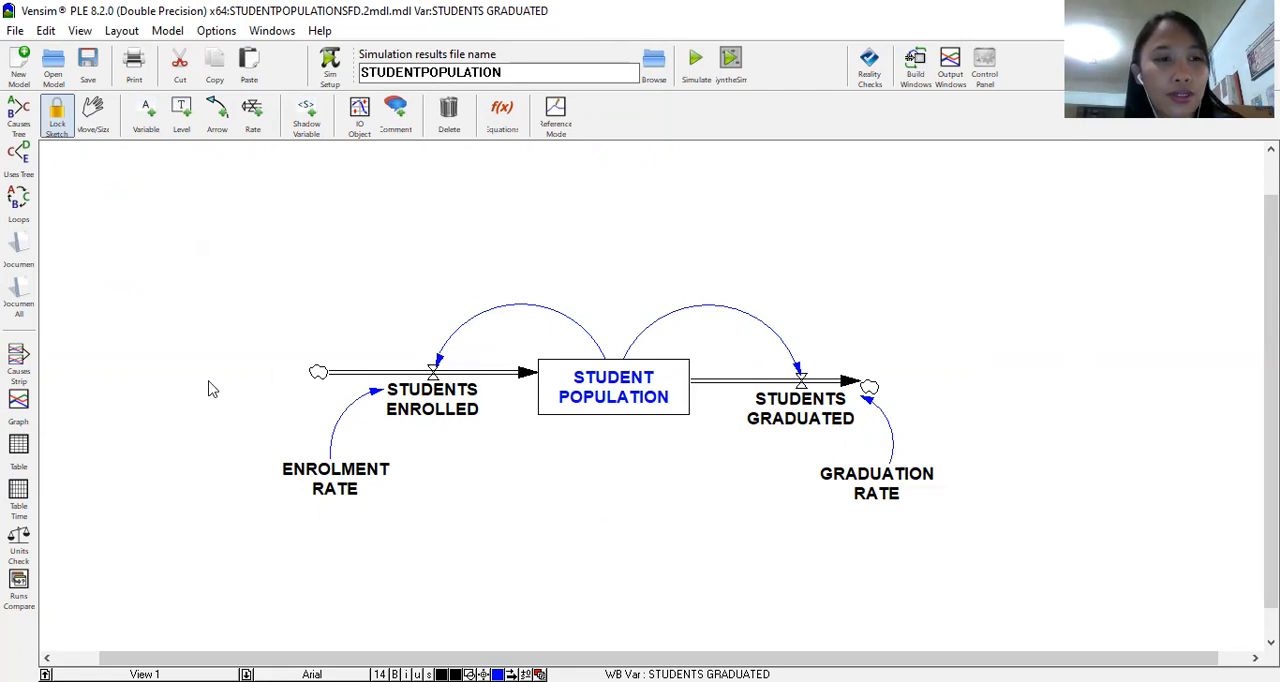
# Step: Graph STUDENTS GRADUATED over the simulation period and enlarge the graph to full screen
pyautogui.click(18, 405)
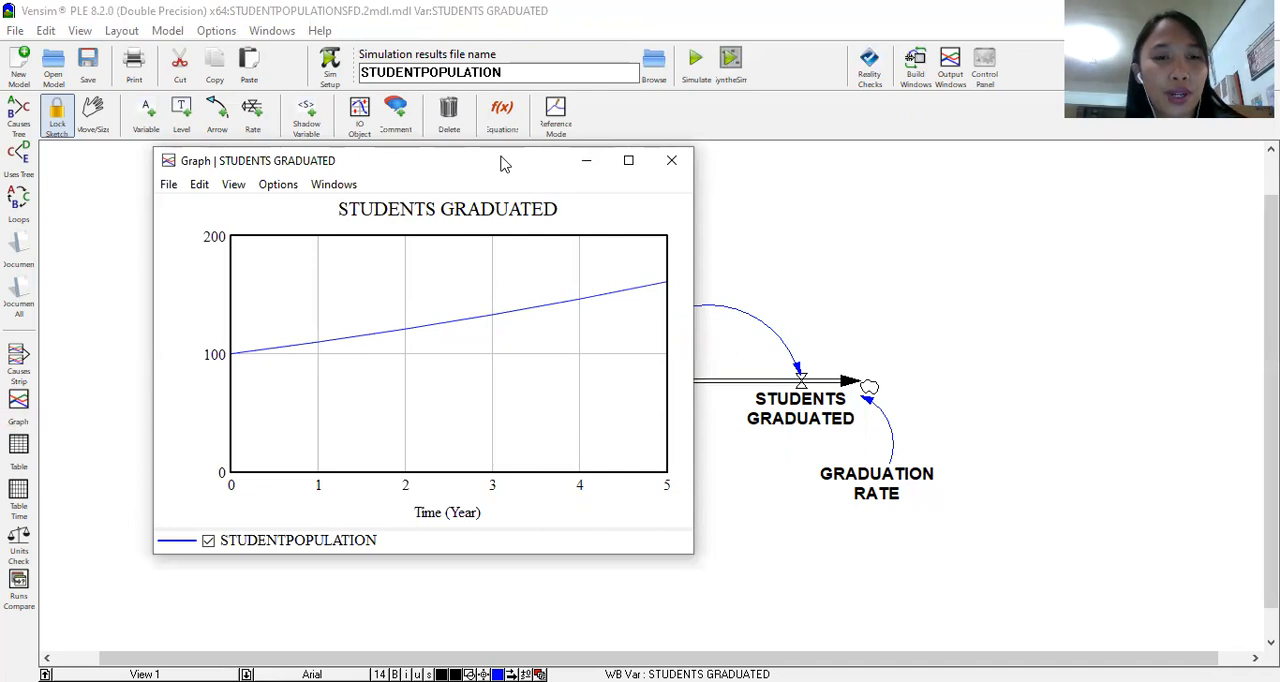
pyautogui.moveTo(503, 163); pyautogui.dragTo(370, 24)
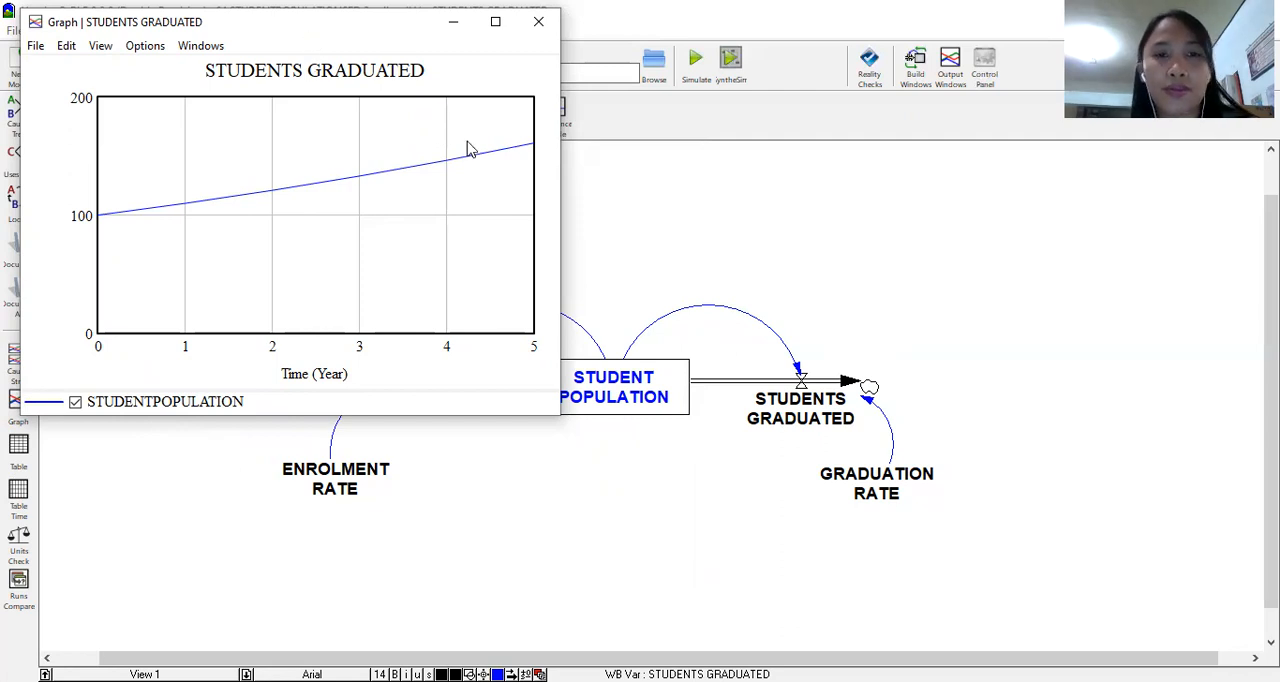
pyautogui.moveTo(314, 27); pyautogui.dragTo(467, 141)
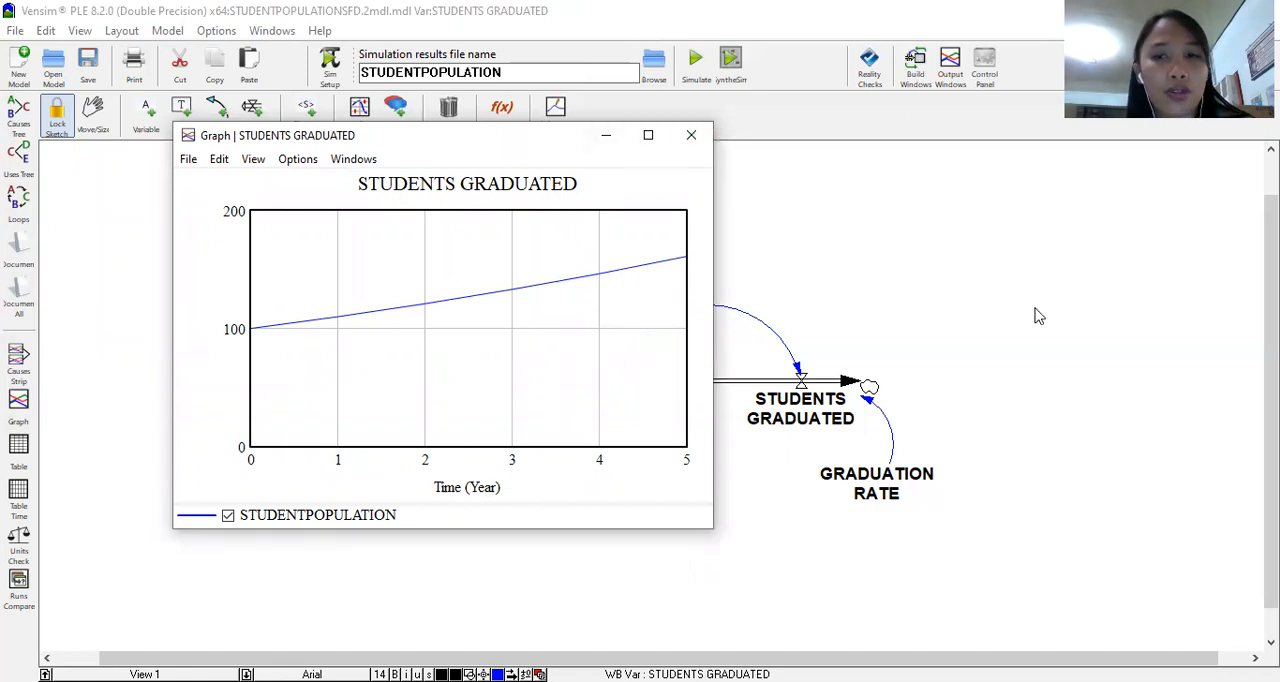
pyautogui.click(648, 134)
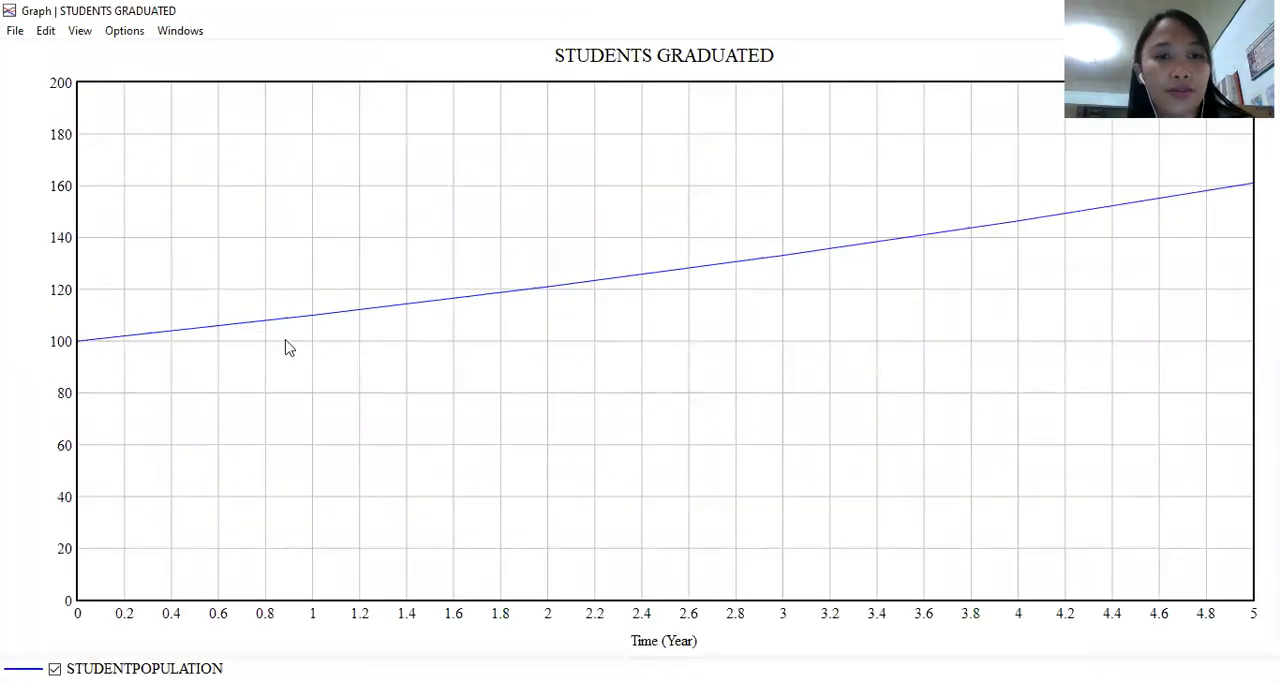
# Step: Restore the STUDENTS GRADUATED graph window and shrink it to fit beside the GRADUATION RATE variable, leaving the diagram uncovered
pyautogui.moveTo(285, 340); pyautogui.dragTo(1105, 310)
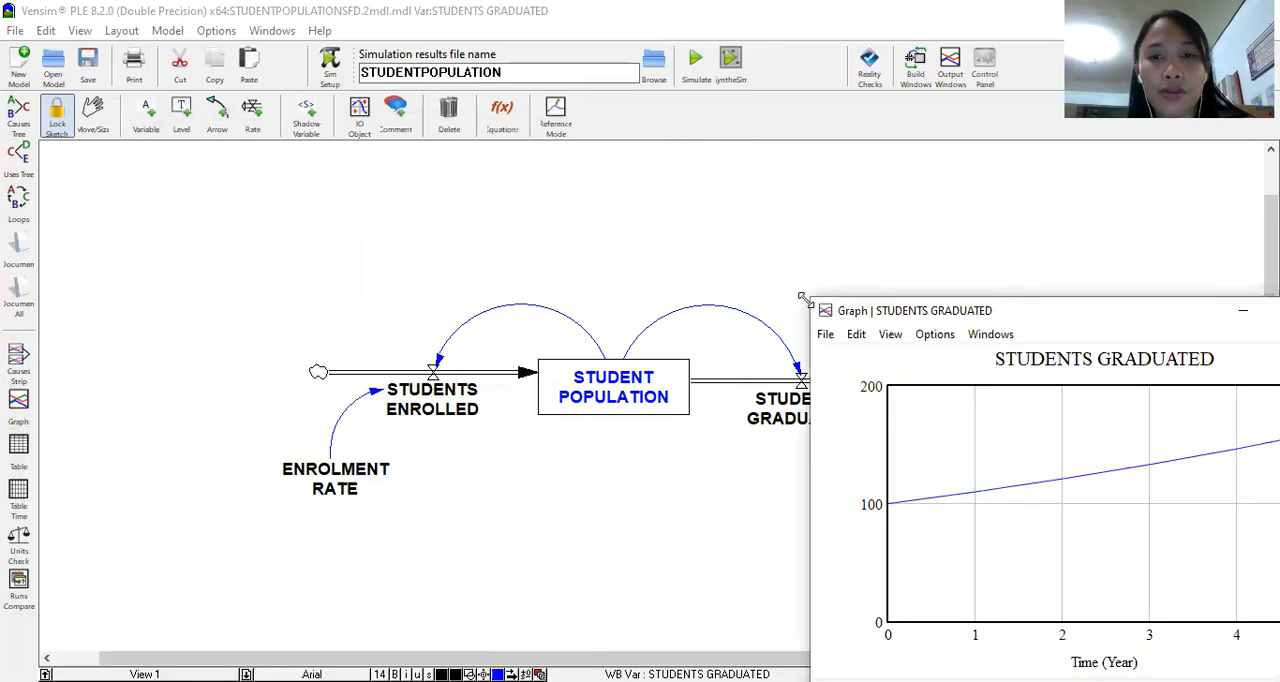
pyautogui.moveTo(811, 298); pyautogui.dragTo(1125, 524)
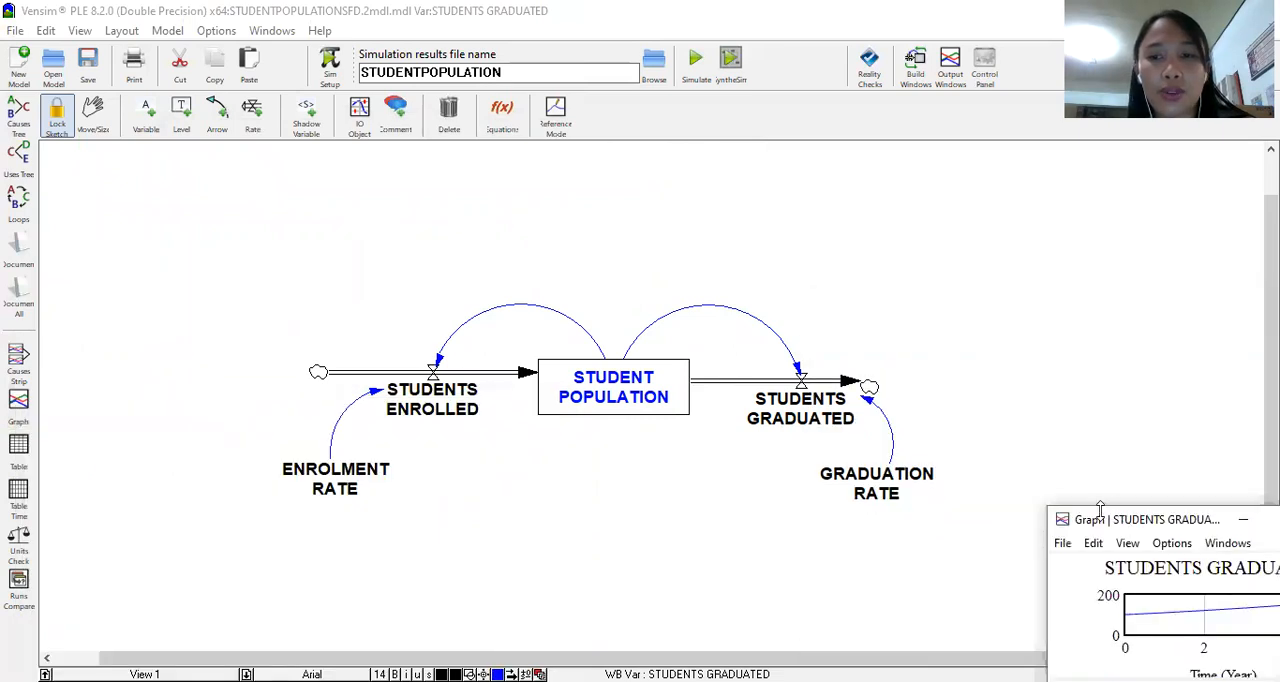
pyautogui.click(1155, 545)
pyautogui.click(1081, 476)
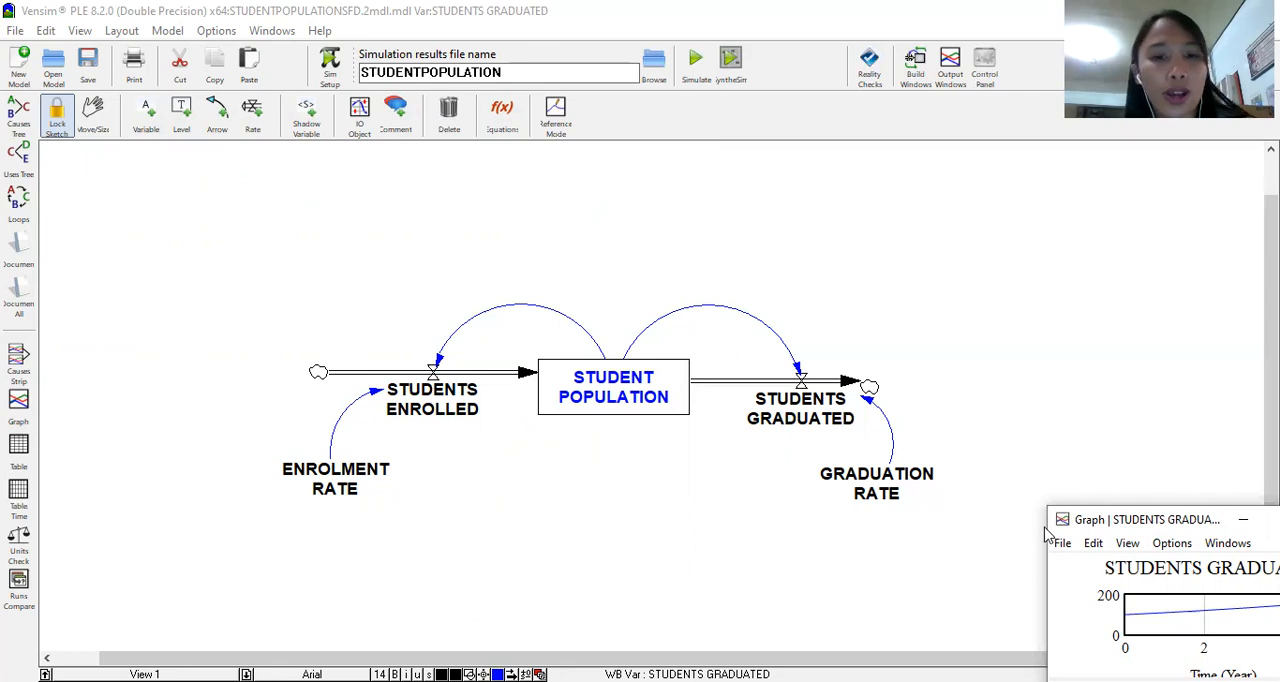
pyautogui.moveTo(1045, 530); pyautogui.dragTo(965, 488)
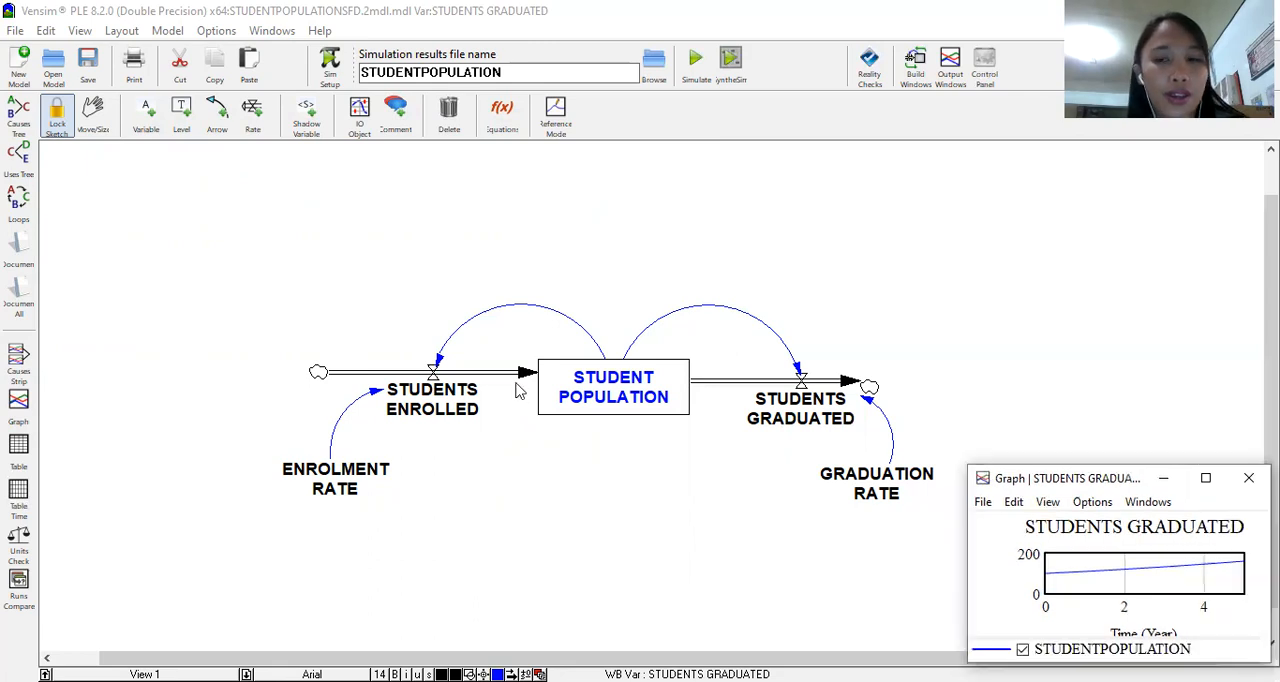
# Step: Graph the STUDENTS ENROLLED rate and enlarge its window so the curve can be read over all five years
pyautogui.click(99, 116)
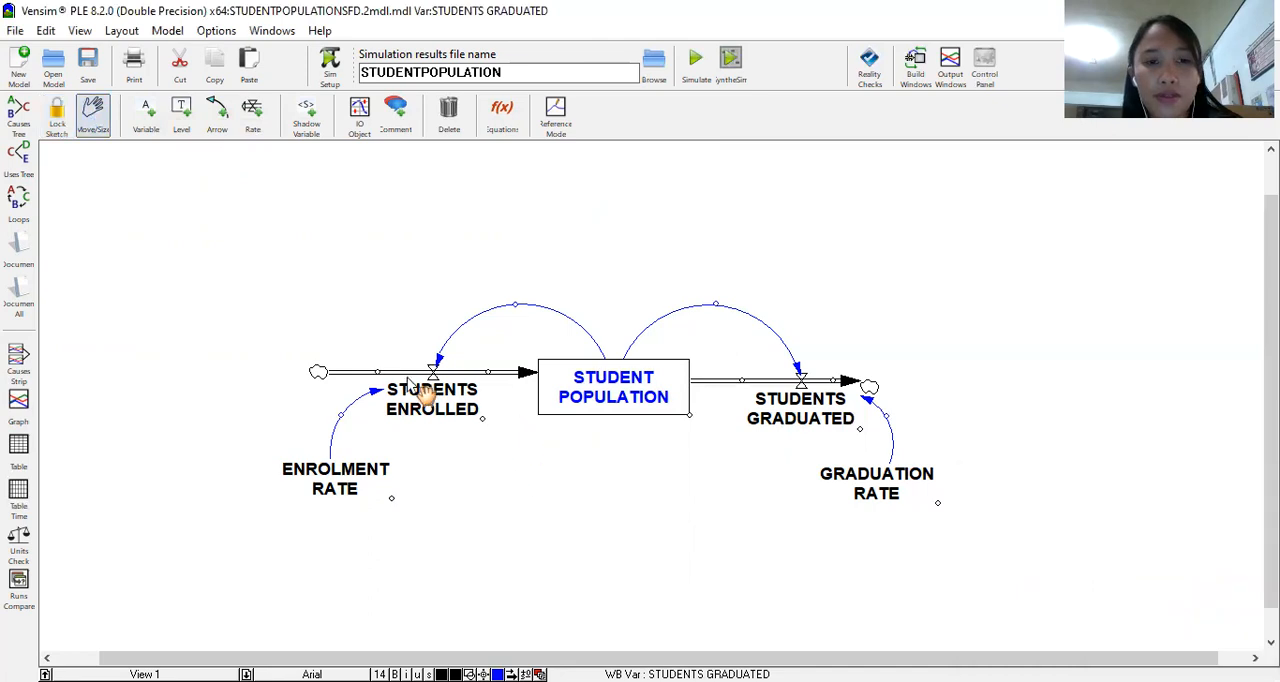
pyautogui.click(439, 420)
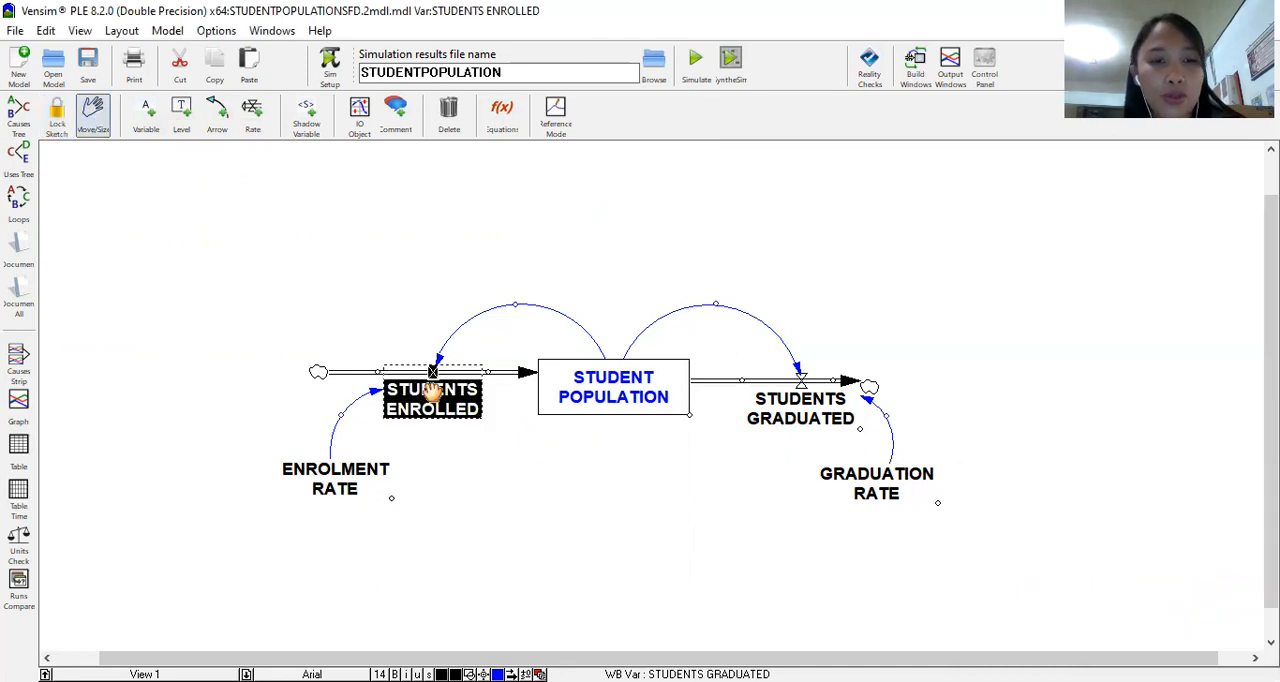
pyautogui.click(18, 410)
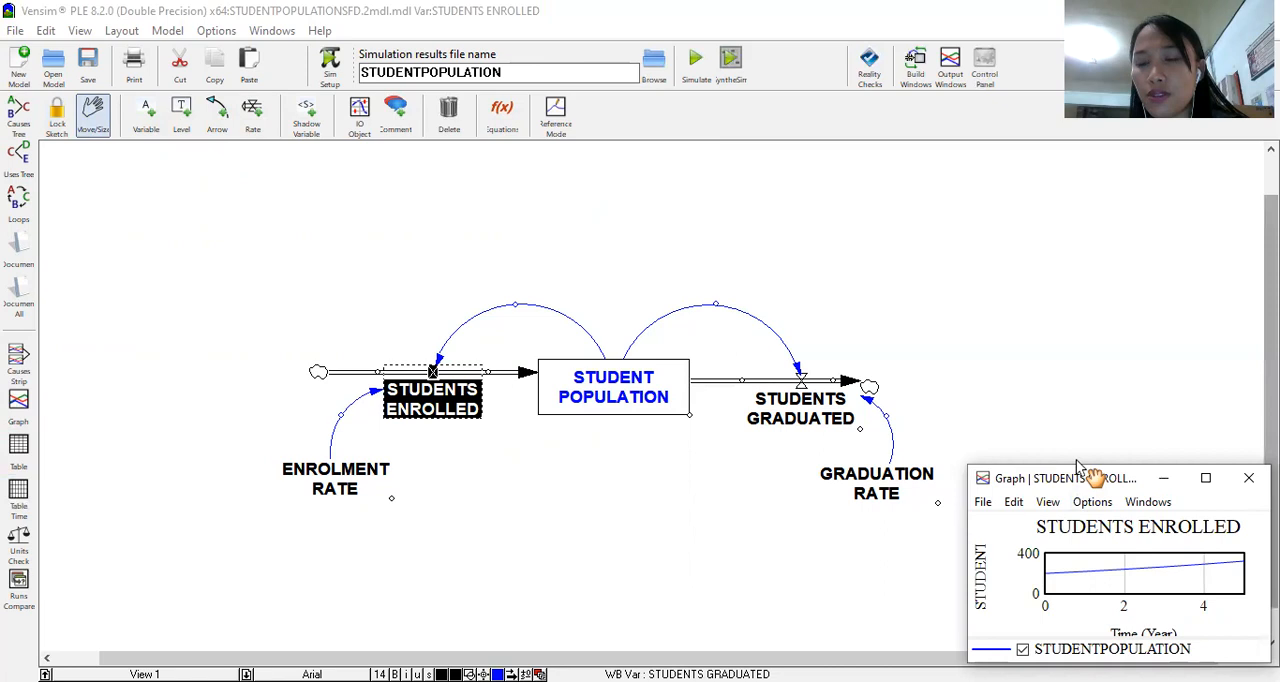
pyautogui.moveTo(1078, 462); pyautogui.dragTo(795, 160)
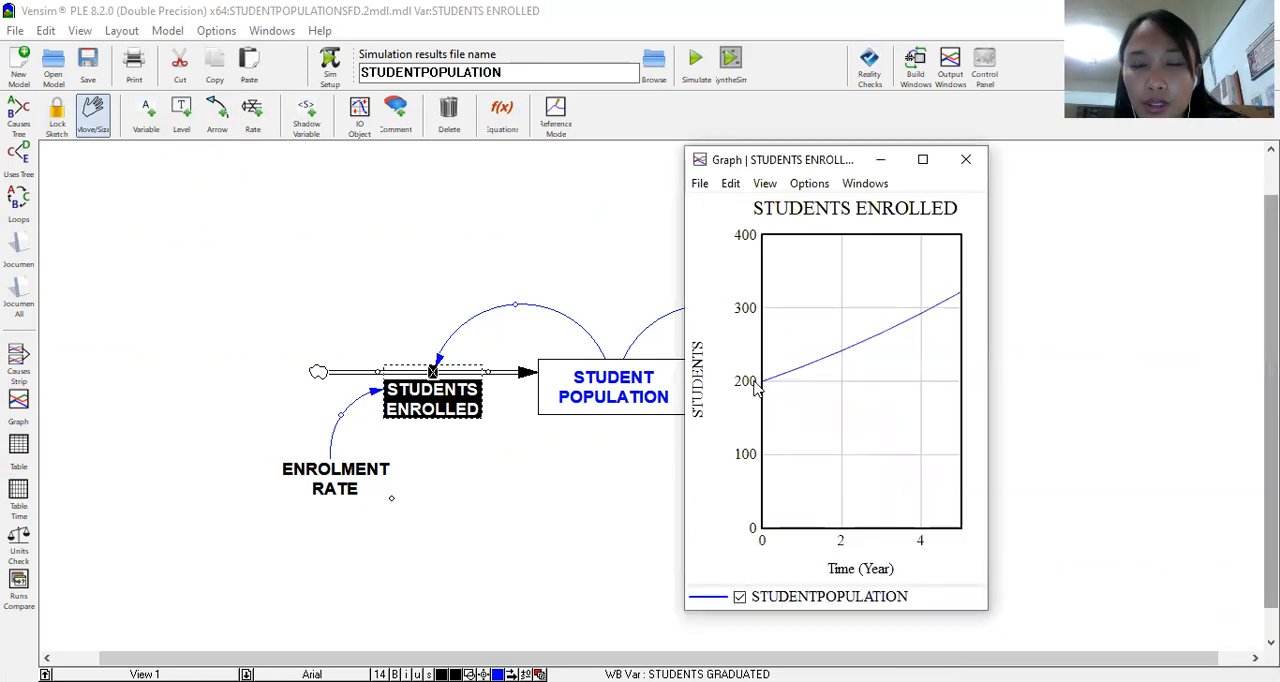
pyautogui.click(922, 159)
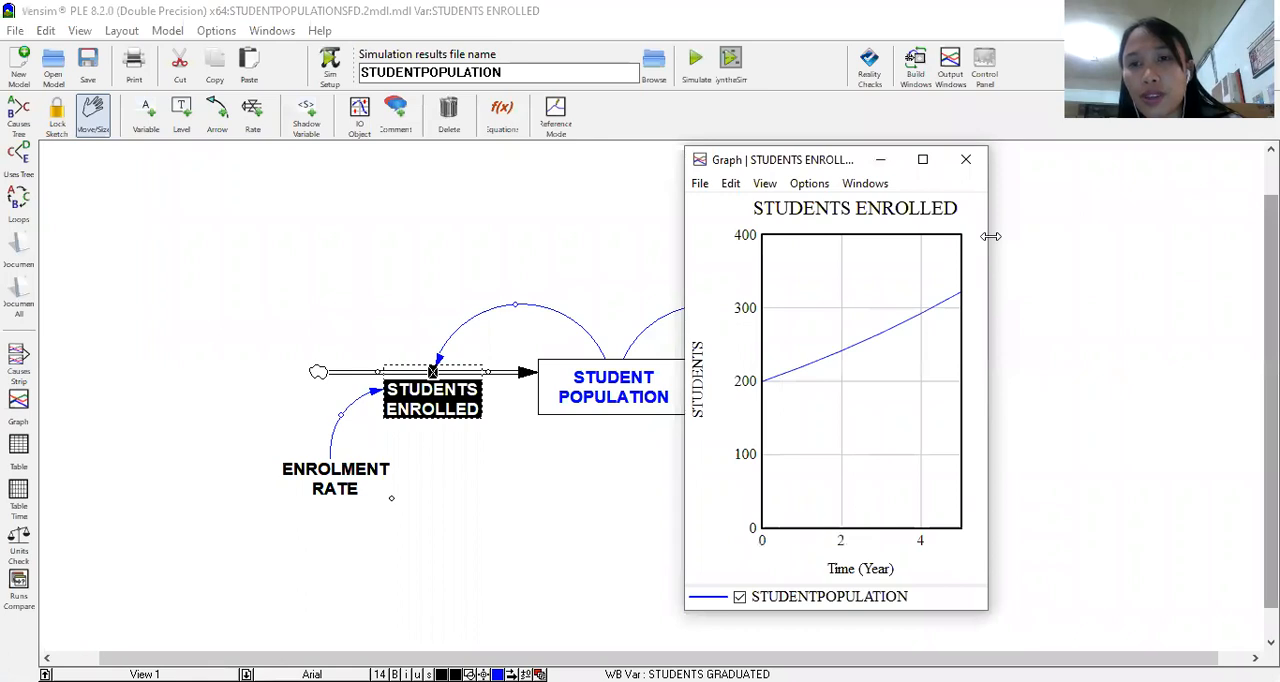
pyautogui.moveTo(990, 236); pyautogui.dragTo(1228, 236)
pyautogui.moveTo(958, 38); pyautogui.dragTo(905, 172)
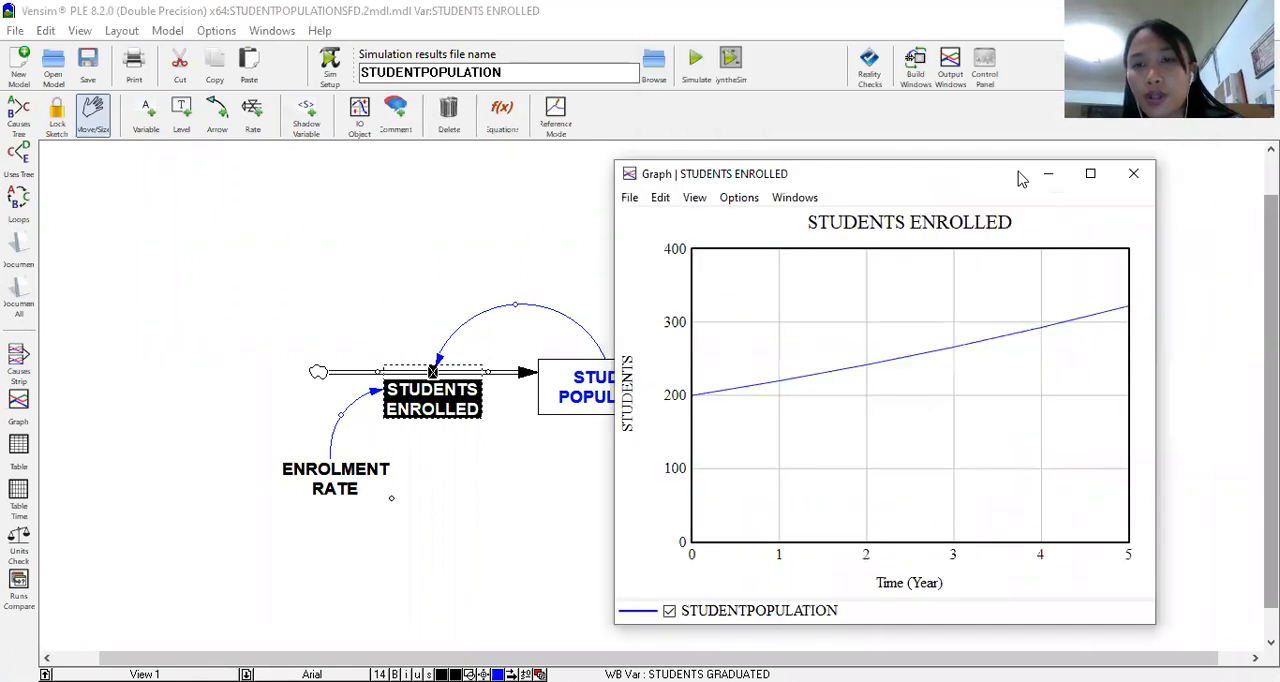
pyautogui.moveTo(1020, 178); pyautogui.dragTo(864, 92)
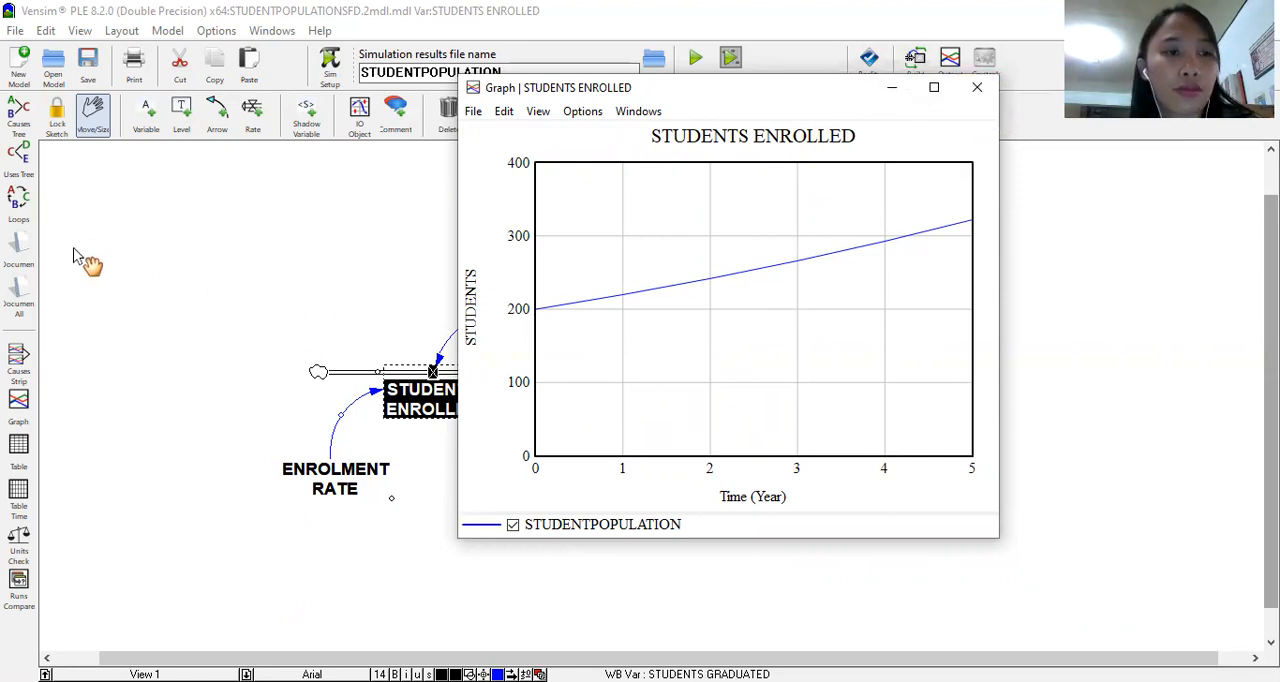
# Step: Graph the ENROLMENT RATE variable over the simulation period and dismiss the graph after viewing it
pyautogui.click(341, 474)
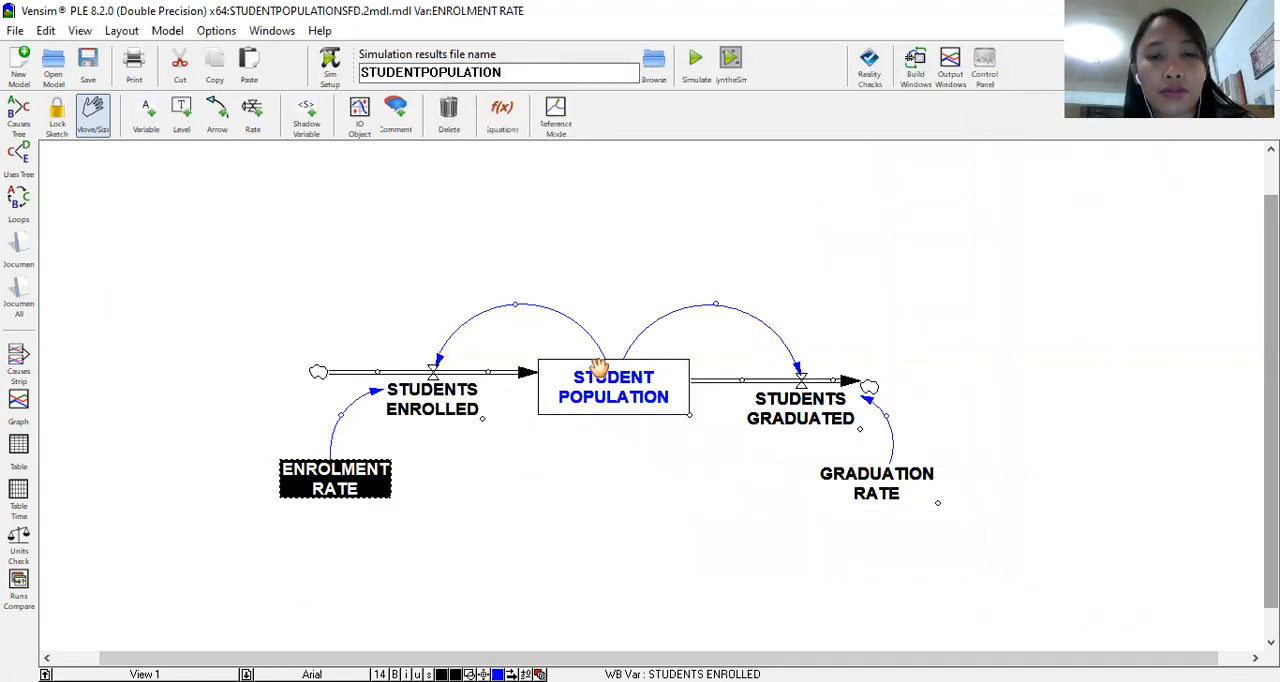
pyautogui.click(19, 401)
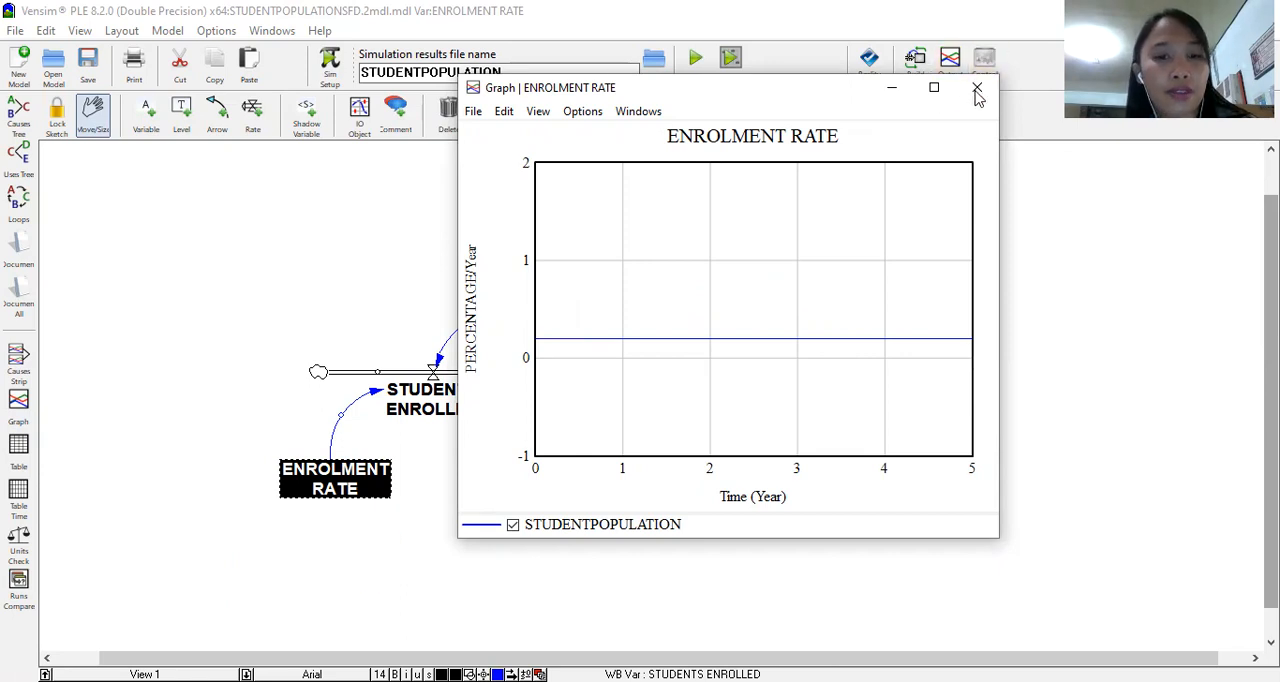
pyautogui.click(447, 452)
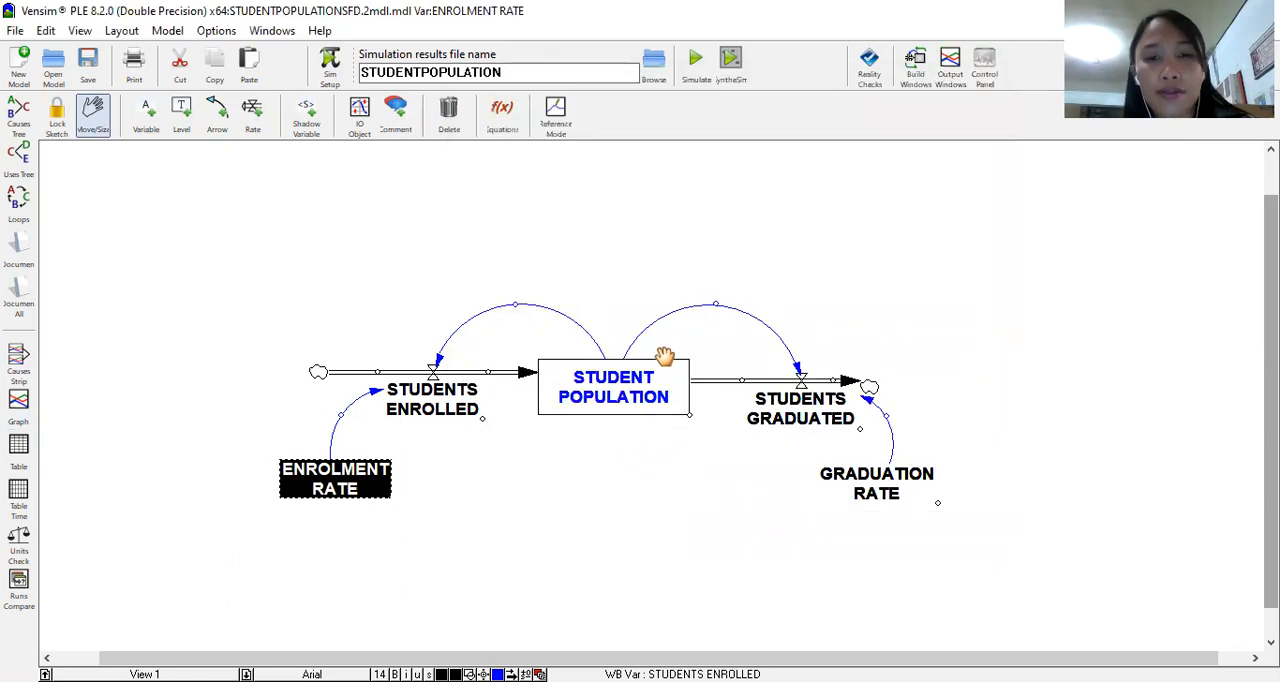
# Step: Graph the STUDENT POPULATION level, examine its curve at full screen, and restore the graph to a window over the diagram
pyautogui.click(660, 392)
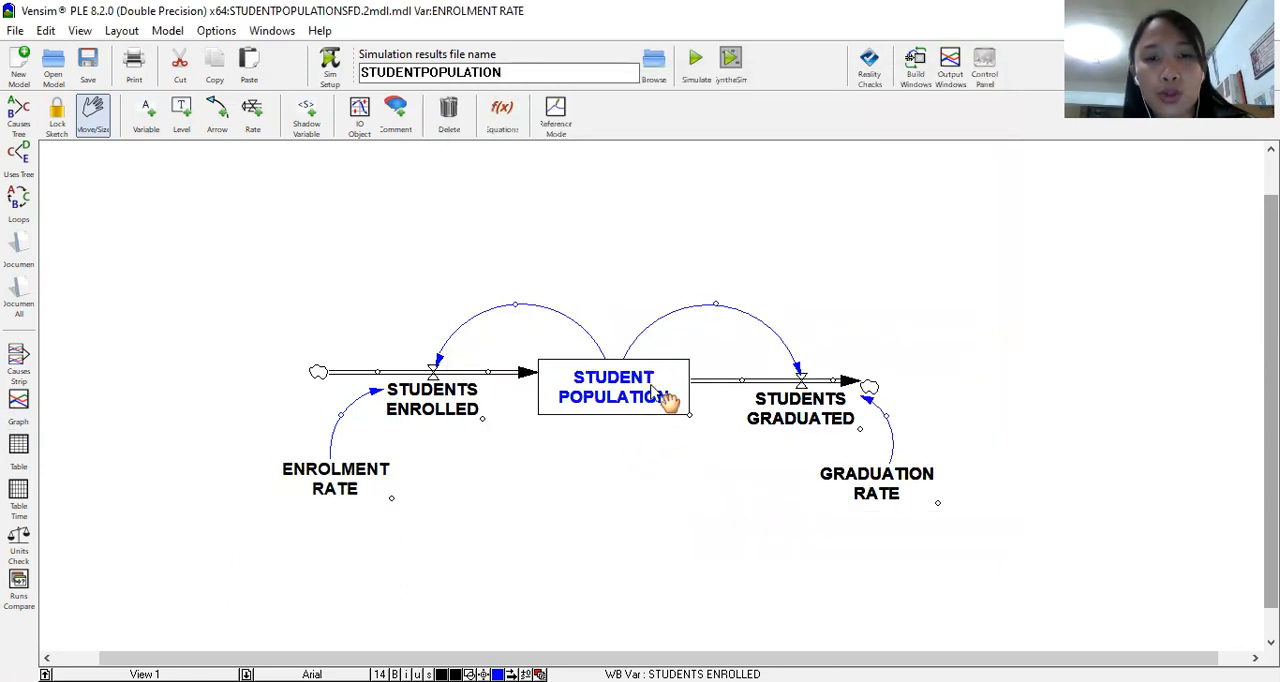
pyautogui.click(27, 412)
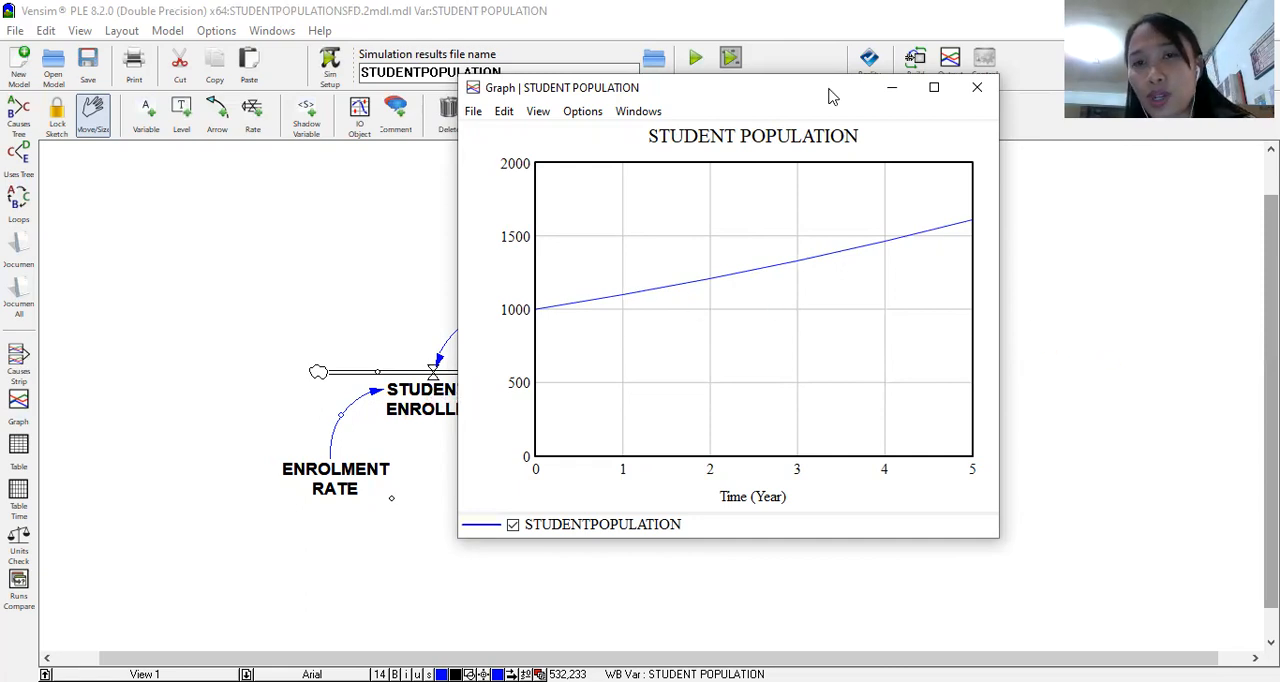
pyautogui.moveTo(829, 96); pyautogui.dragTo(393, 91)
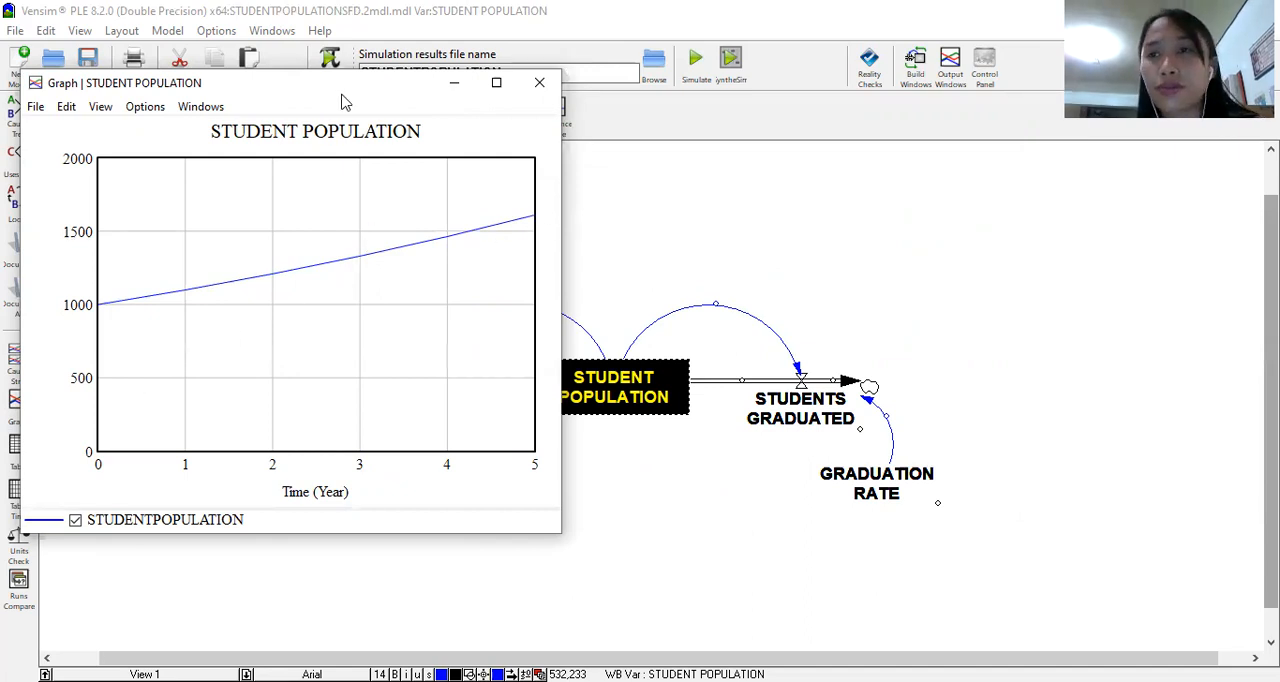
pyautogui.moveTo(341, 90); pyautogui.dragTo(1039, 25)
pyautogui.click(1193, 18)
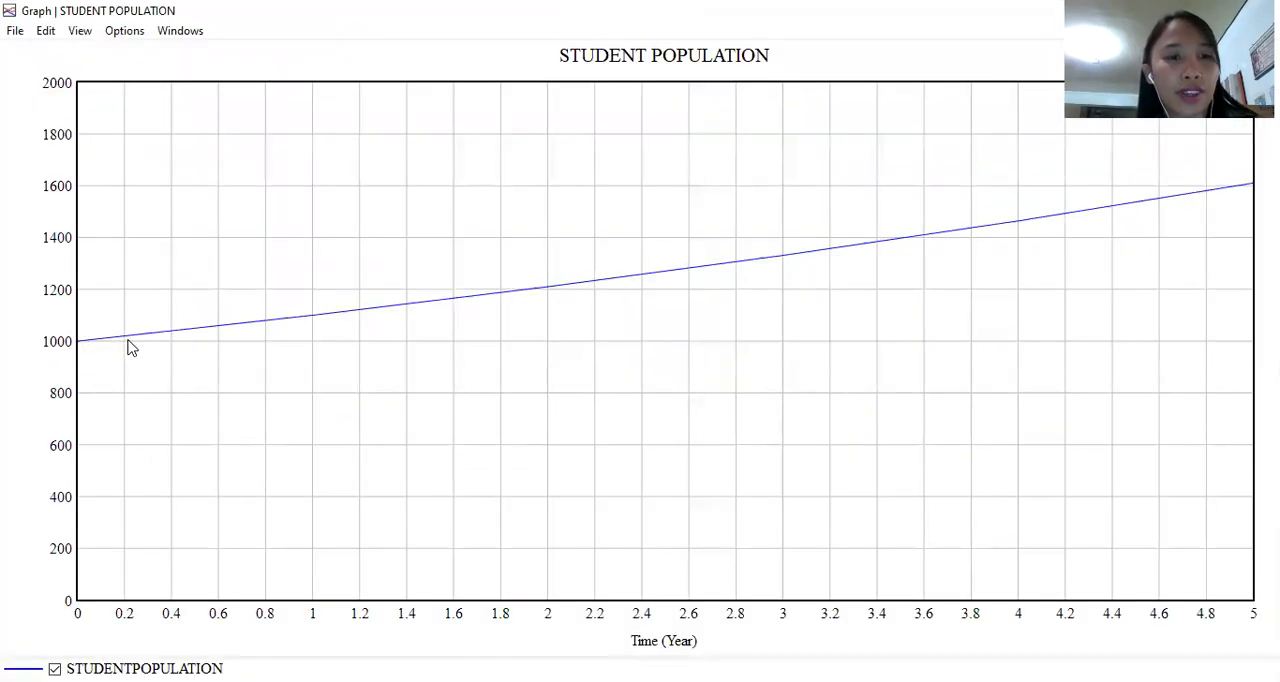
pyautogui.click(92, 340)
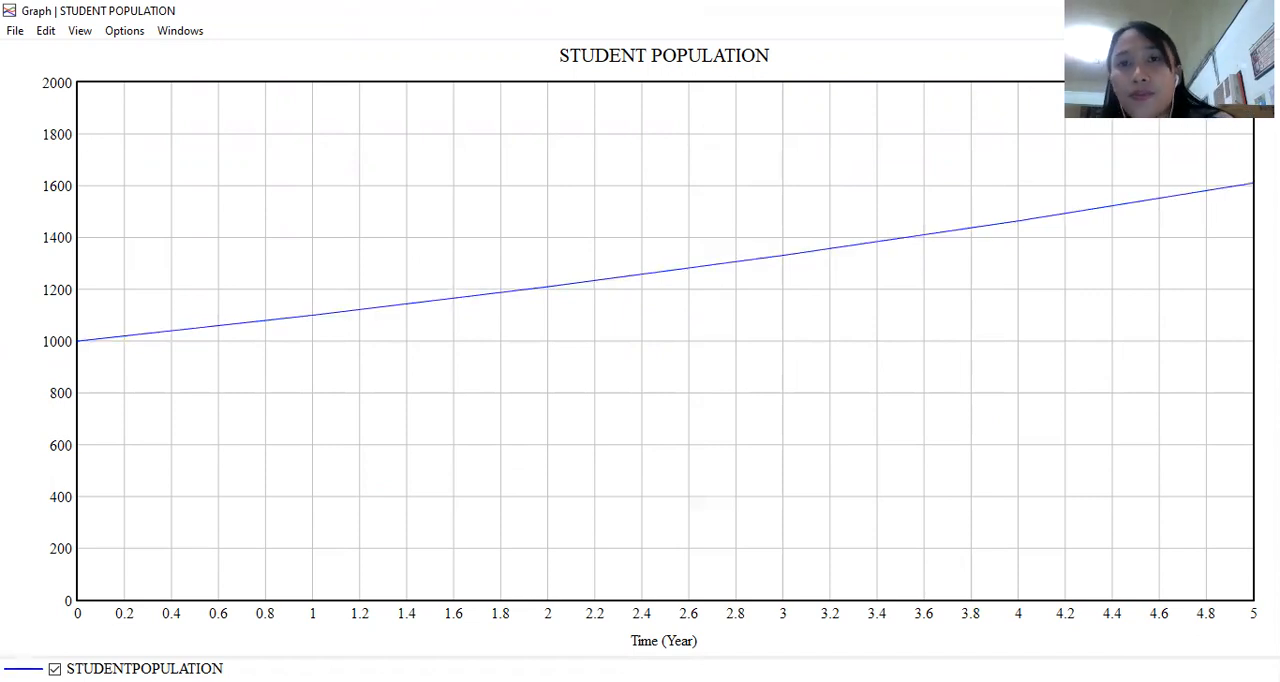
pyautogui.click(1215, 10)
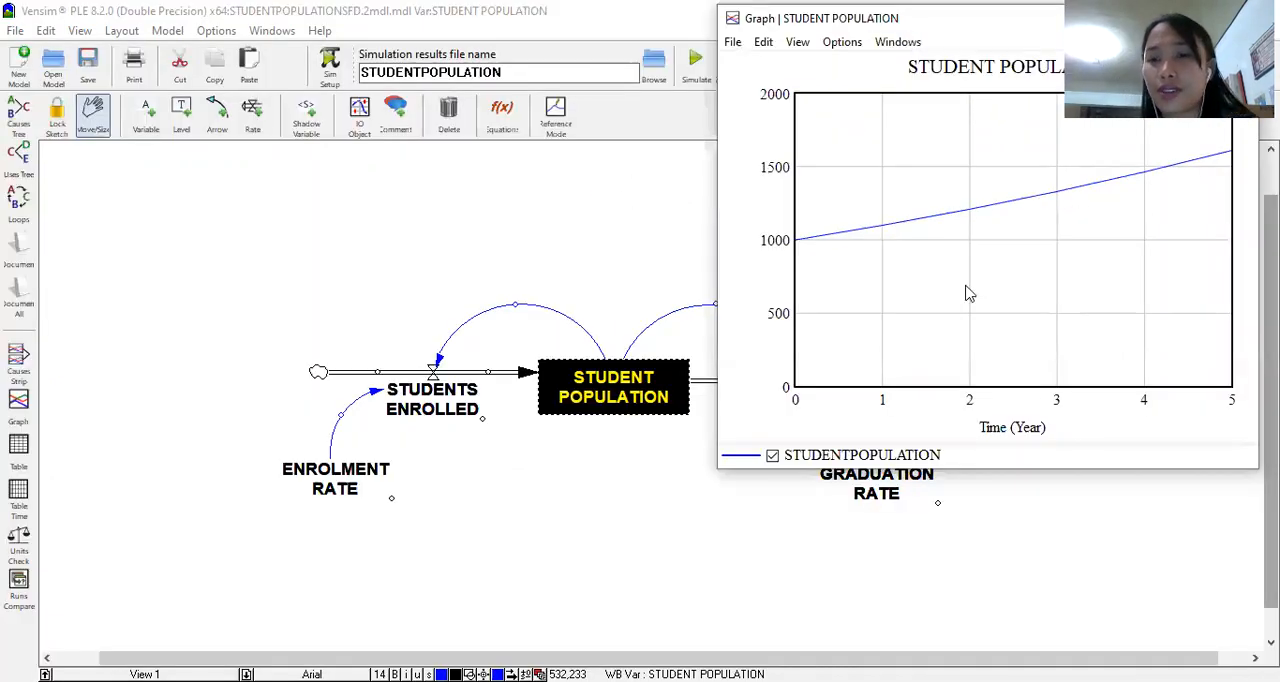
pyautogui.moveTo(918, 18); pyautogui.dragTo(921, 188)
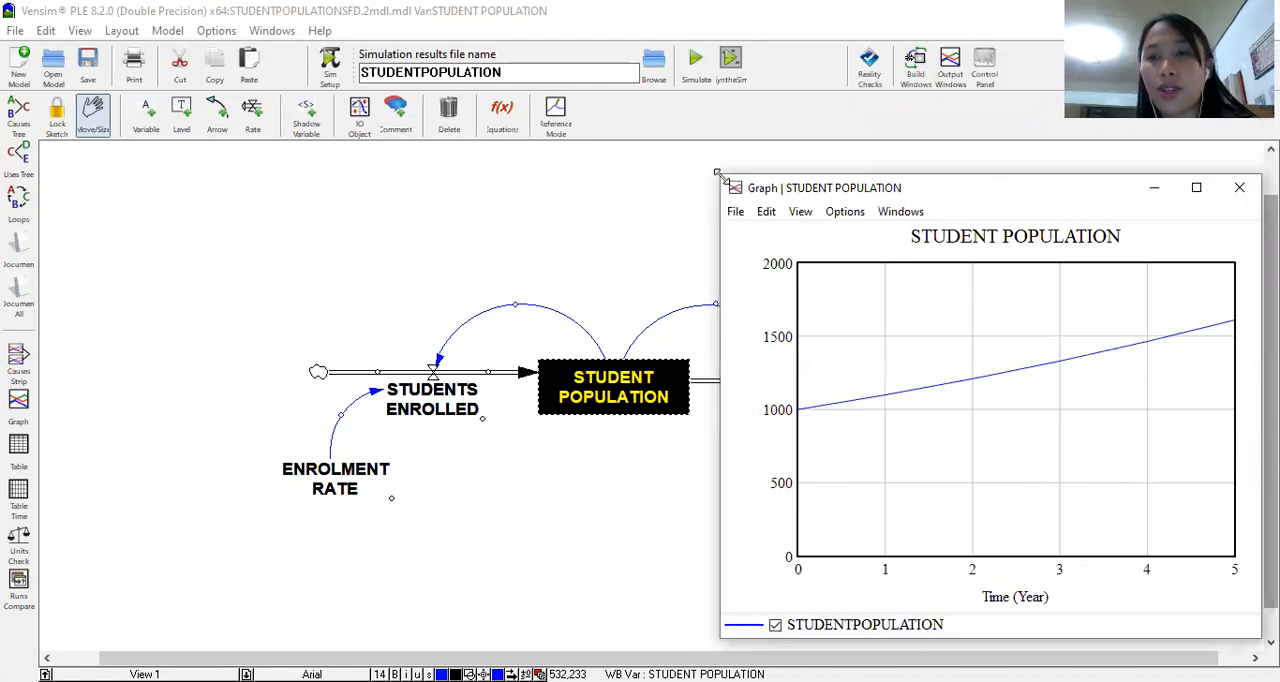
# Step: Shrink the STUDENT POPULATION graph window to uncover the diagram, and show an enlarged causes strip for that level
pyautogui.moveTo(717, 174); pyautogui.dragTo(968, 292)
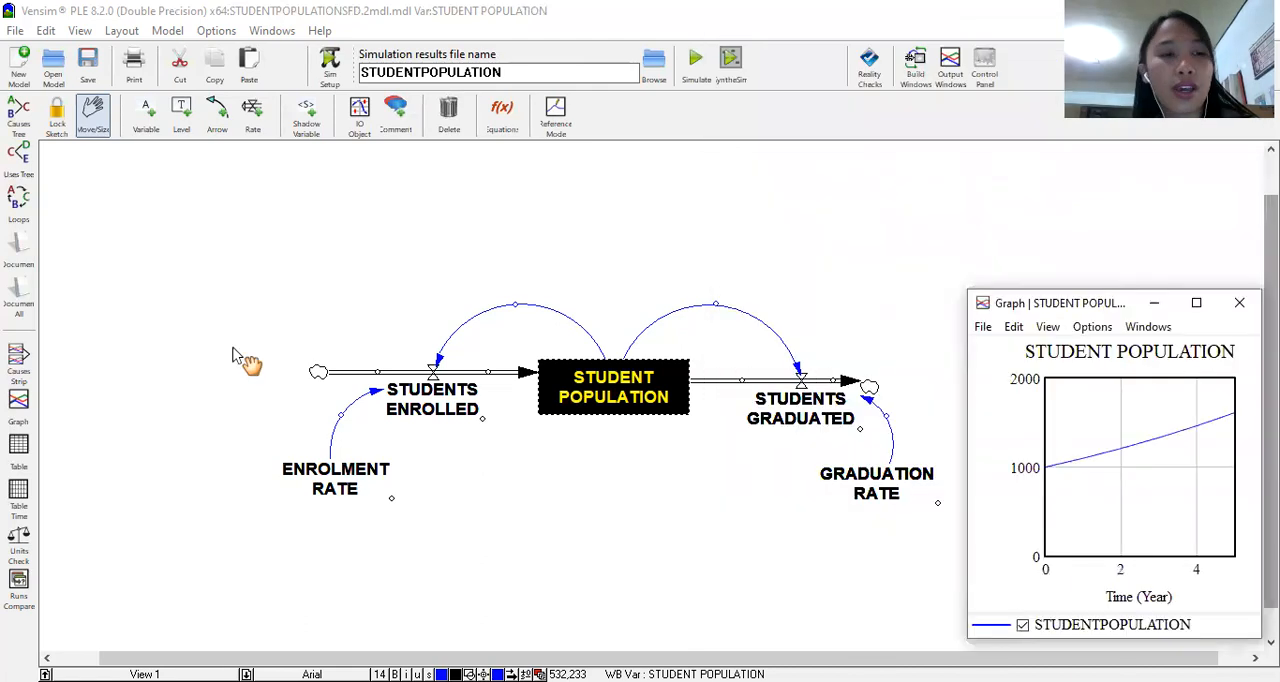
pyautogui.click(16, 363)
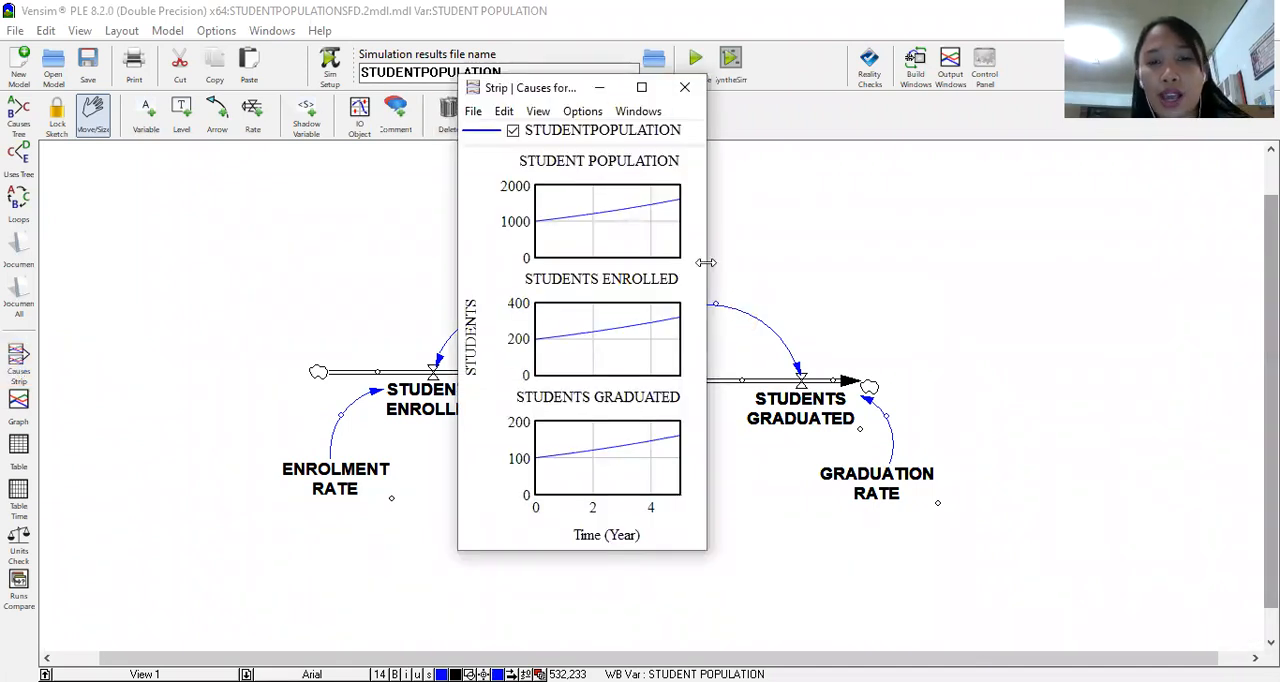
pyautogui.moveTo(706, 262); pyautogui.dragTo(760, 264)
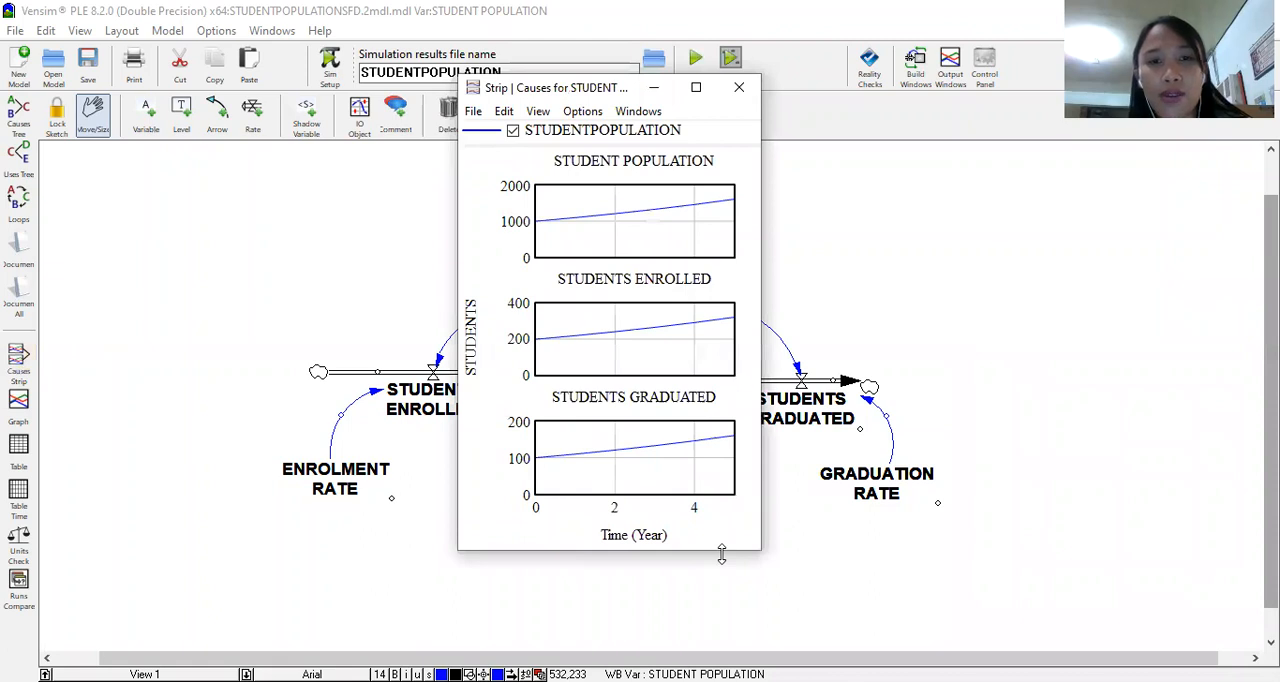
pyautogui.moveTo(721, 551); pyautogui.dragTo(721, 607)
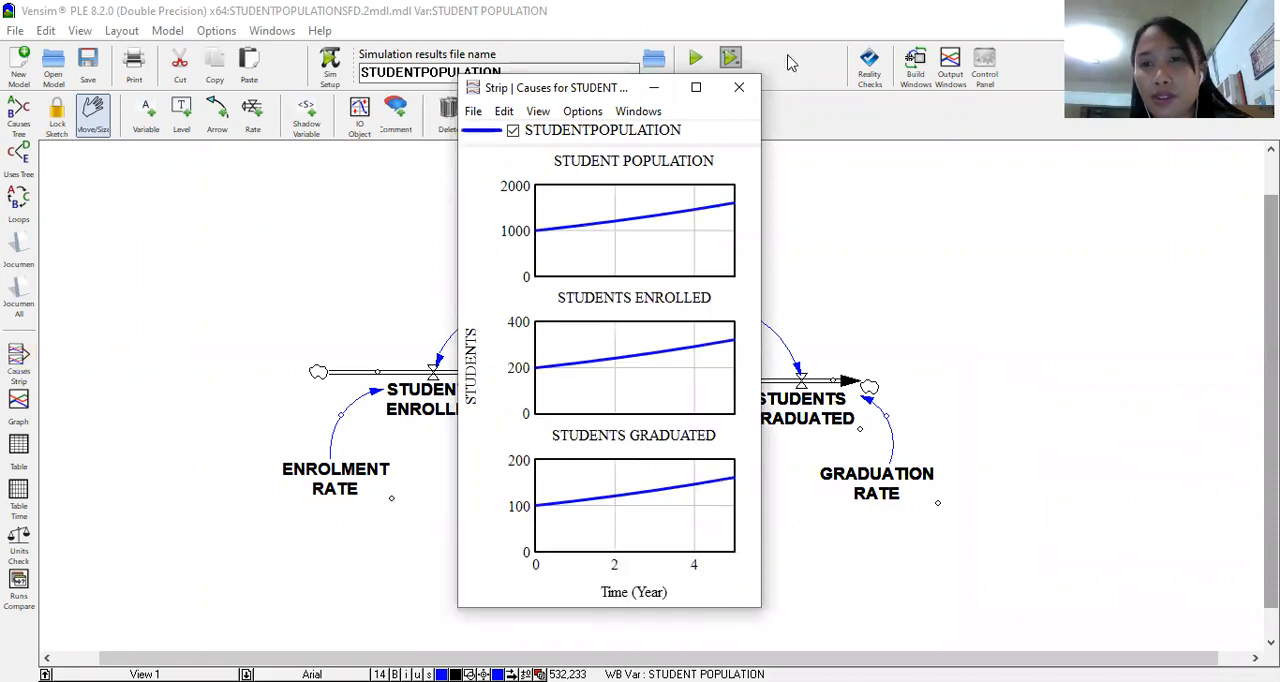
# Step: Place the causes strip beside the diagram and make it taller to compare the population, enrolled and graduated curves, then return to the sketch
pyautogui.moveTo(603, 88); pyautogui.dragTo(1012, 30)
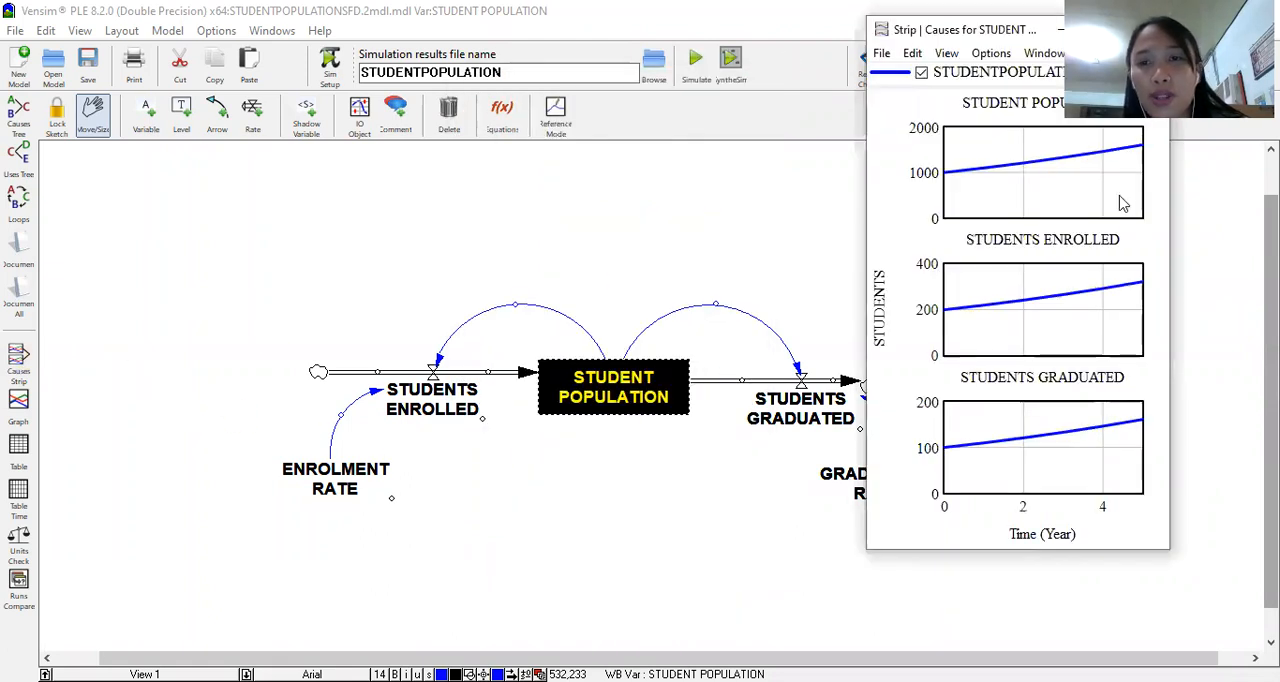
pyautogui.moveTo(993, 549); pyautogui.dragTo(991, 645)
pyautogui.moveTo(1009, 35); pyautogui.dragTo(842, 32)
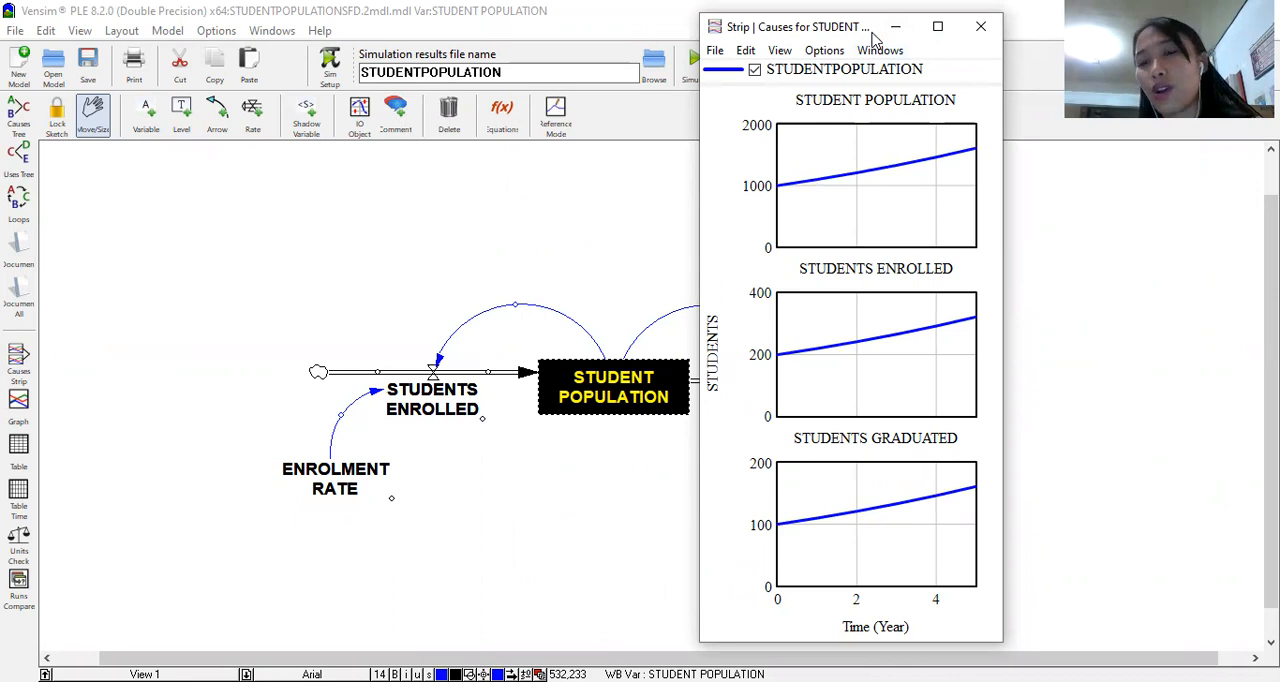
pyautogui.moveTo(873, 30); pyautogui.dragTo(1093, 38)
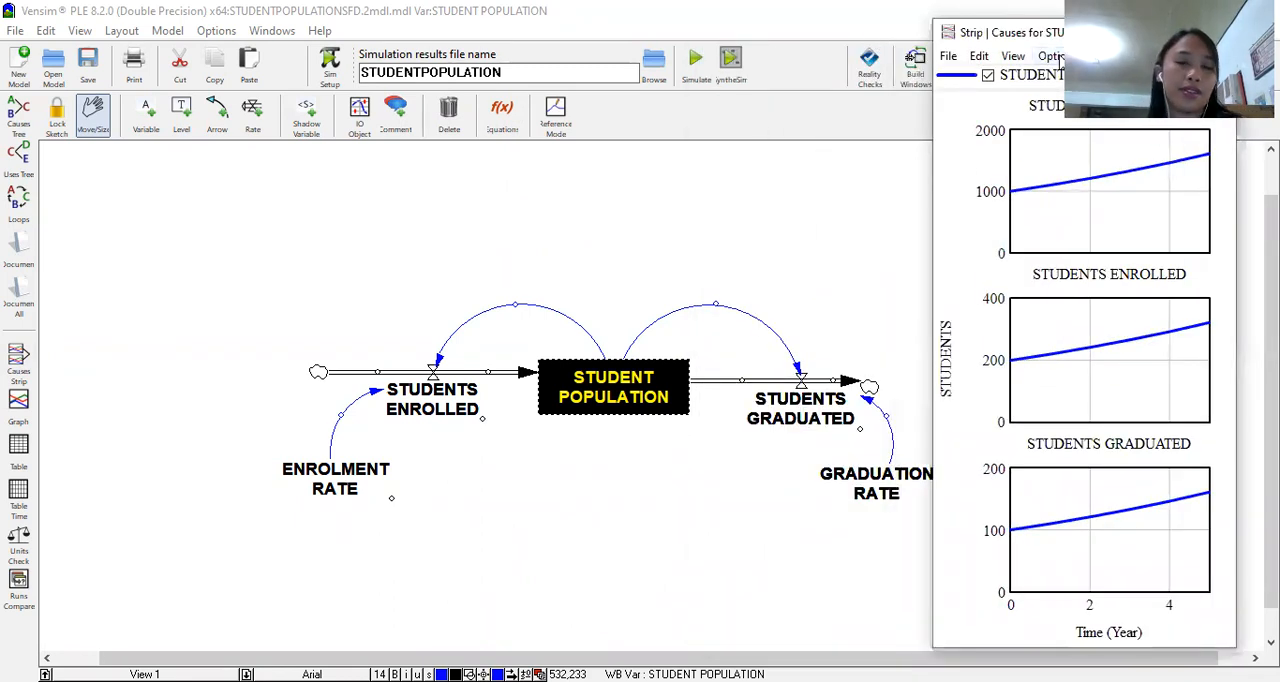
pyautogui.click(603, 537)
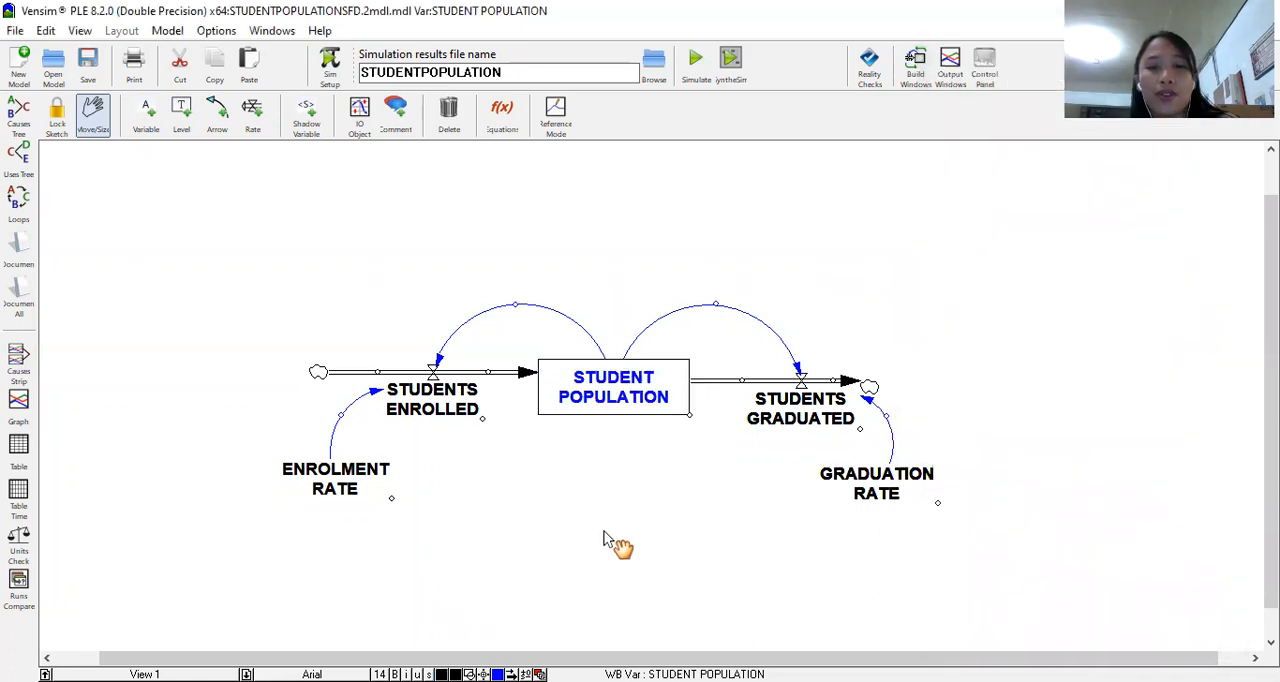